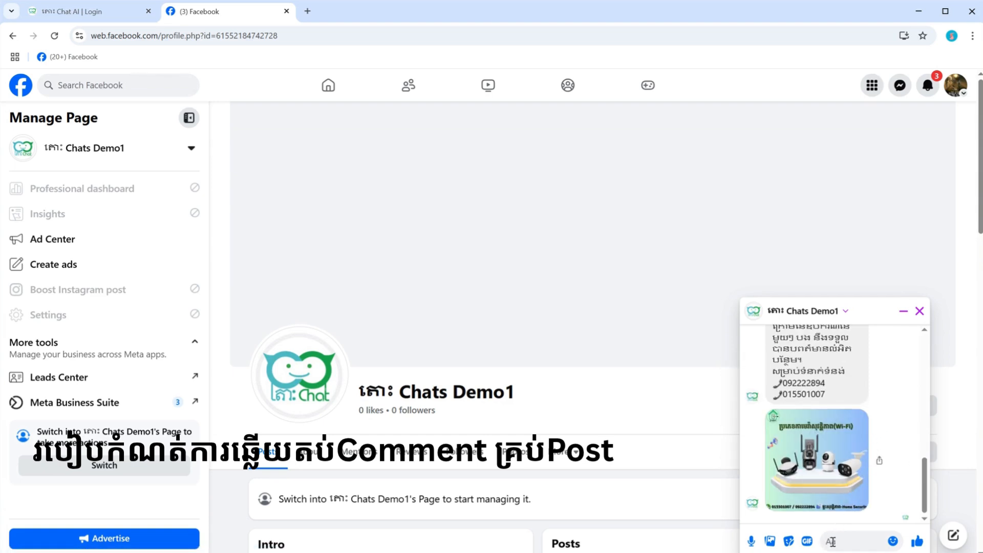
Step: Send the message "hi" to the Chats Demo1 page in its open Messenger chat
{"action": "type", "text": "hi"}
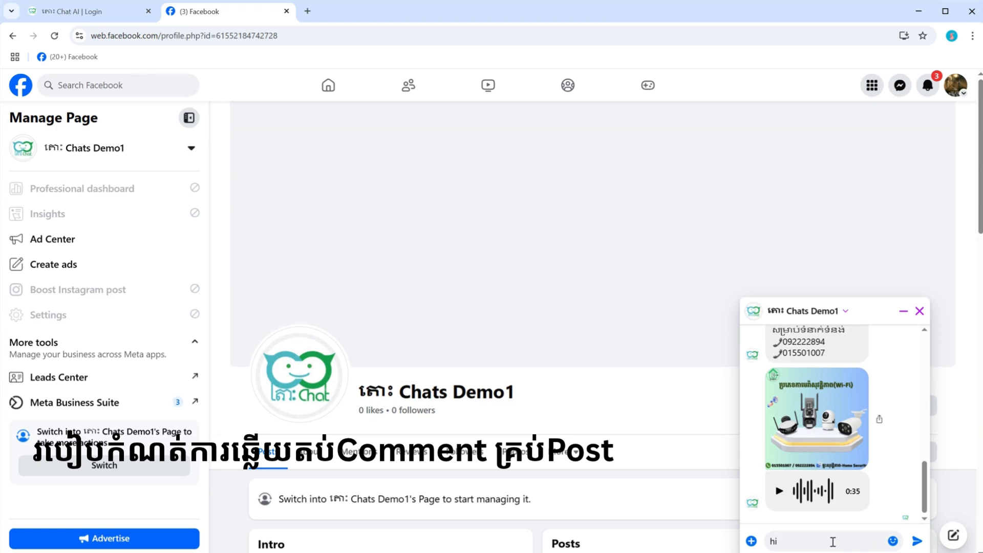
{"action": "key", "text": "Return"}
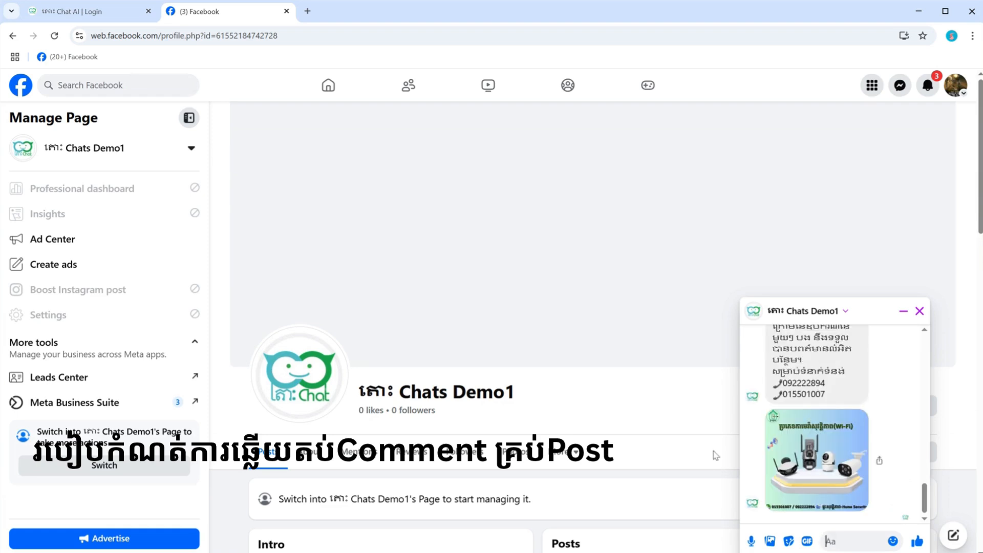
Step: Post the comment "hm" on the page's newest post, dated May 2
{"action": "scroll", "coordinate": [644, 358], "scroll_direction": "down", "scroll_amount": 5}
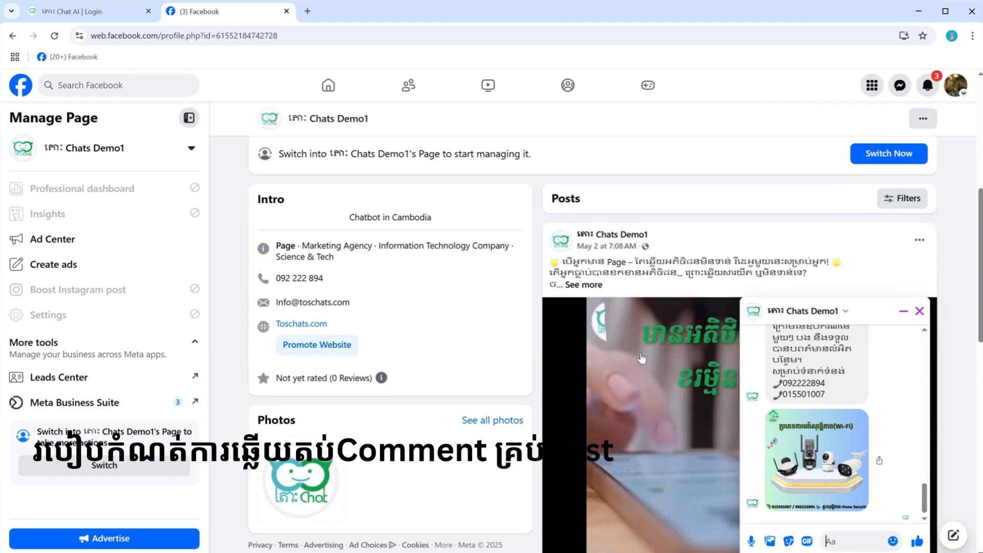
{"action": "scroll", "coordinate": [641, 357], "scroll_direction": "down", "scroll_amount": 8}
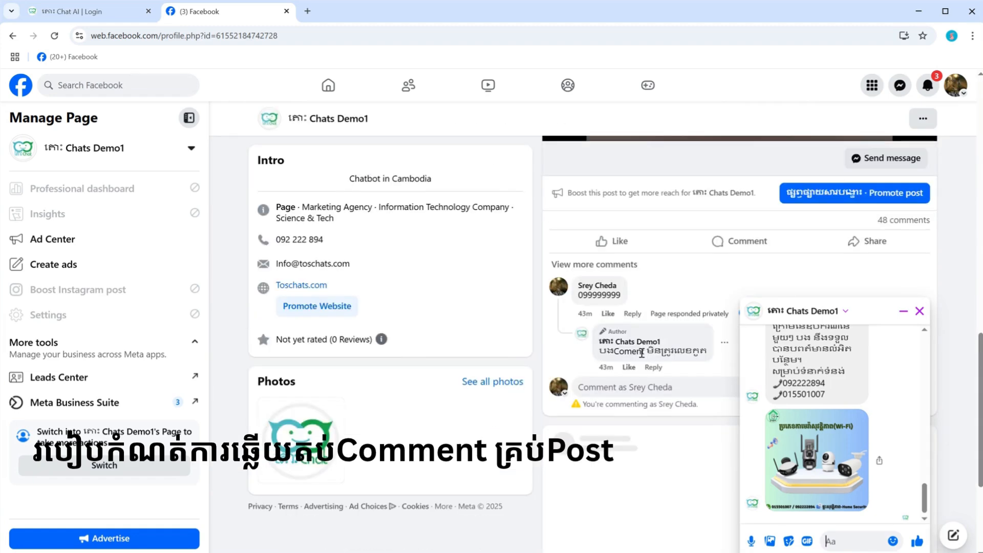
{"action": "left_click", "coordinate": [605, 381]}
{"action": "type", "text": "hm"}
{"action": "key", "text": "Return"}
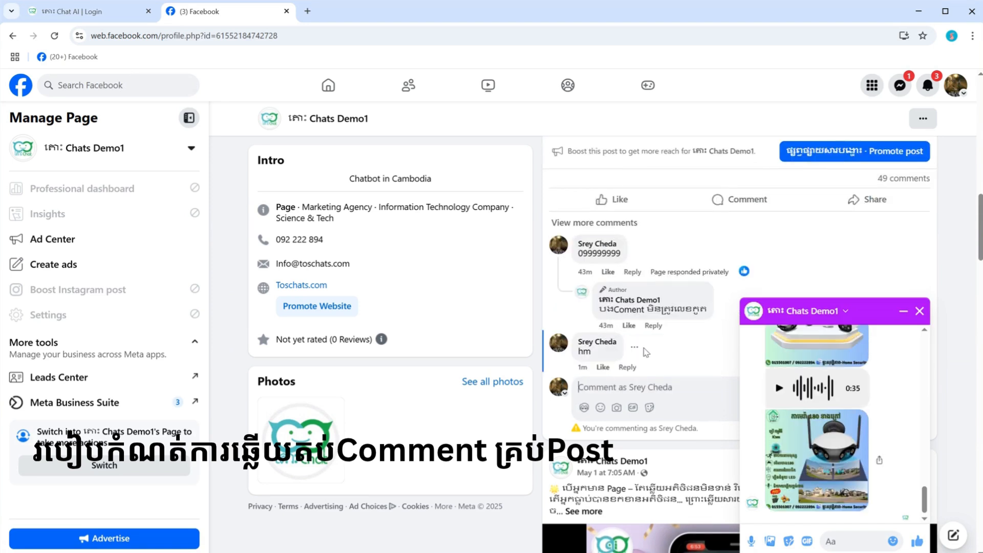
Step: Look through the page's posts from May back to mid-April, checking the comment area under each
{"action": "mouse_move", "coordinate": [596, 352]}
{"action": "scroll", "coordinate": [584, 387], "scroll_direction": "down", "scroll_amount": 5}
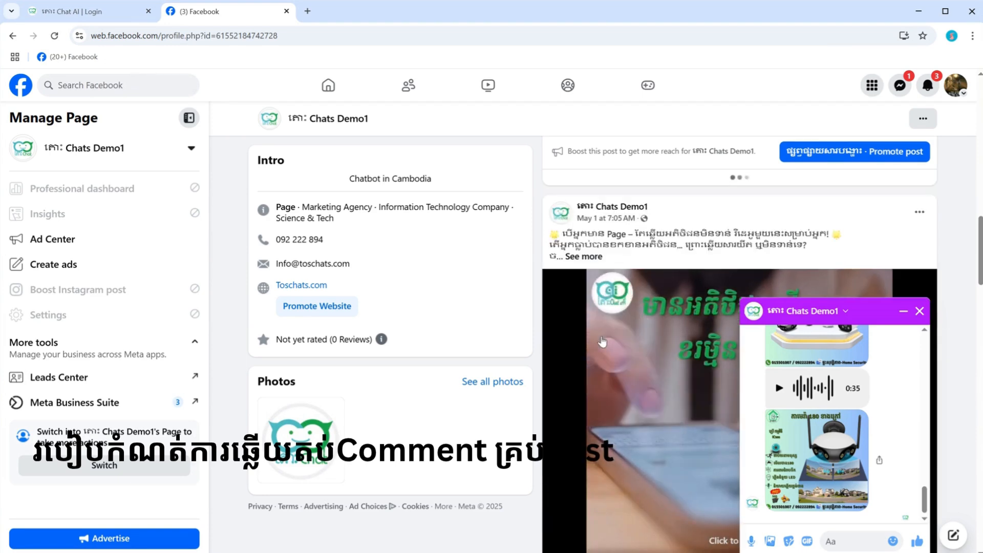
{"action": "scroll", "coordinate": [602, 343], "scroll_direction": "down", "scroll_amount": 10}
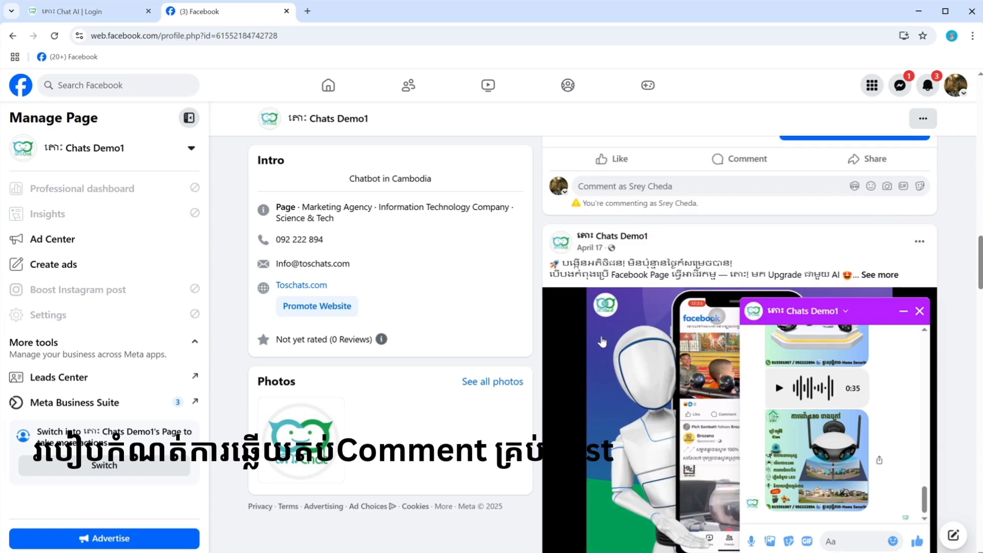
{"action": "scroll", "coordinate": [602, 342], "scroll_direction": "up", "scroll_amount": 2}
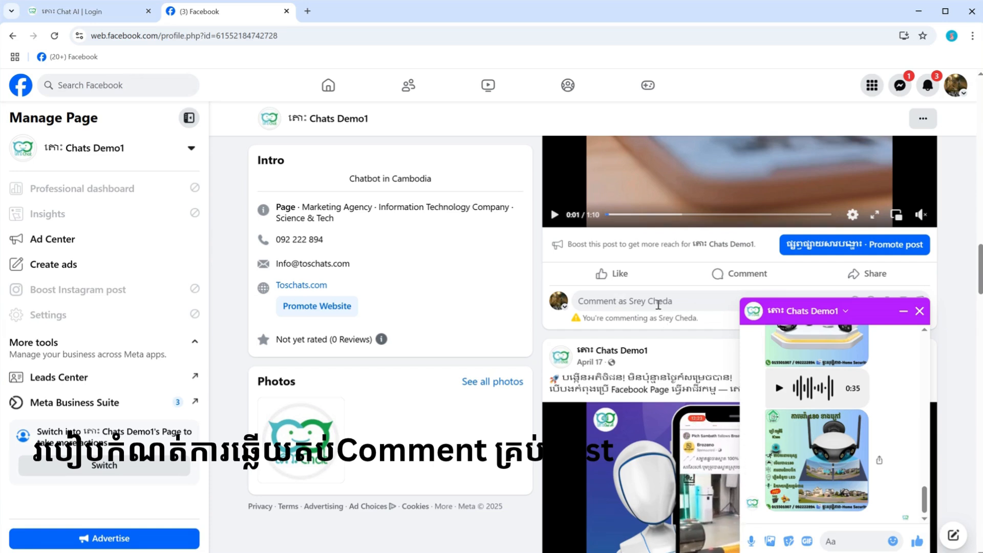
{"action": "scroll", "coordinate": [659, 304], "scroll_direction": "down", "scroll_amount": 5}
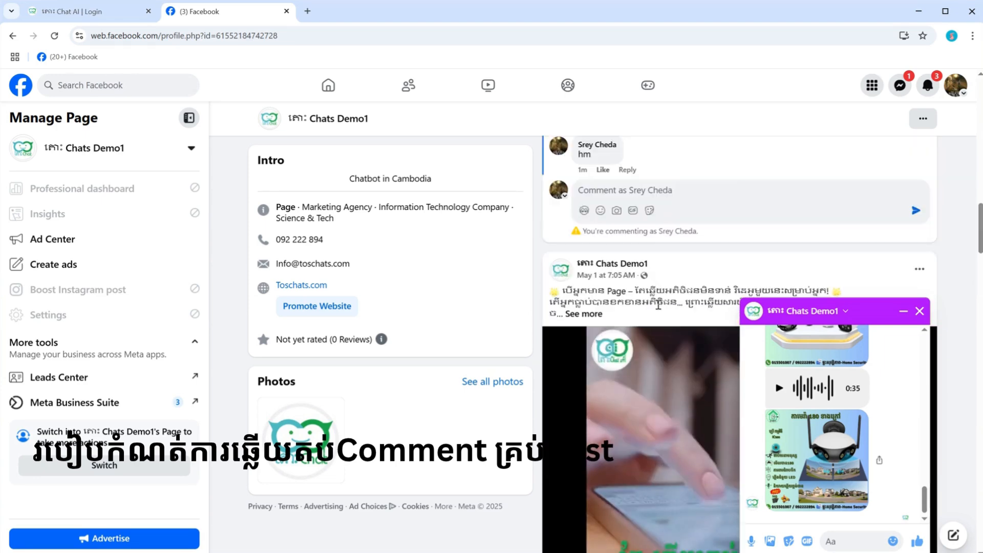
{"action": "scroll", "coordinate": [659, 307], "scroll_direction": "up", "scroll_amount": 5}
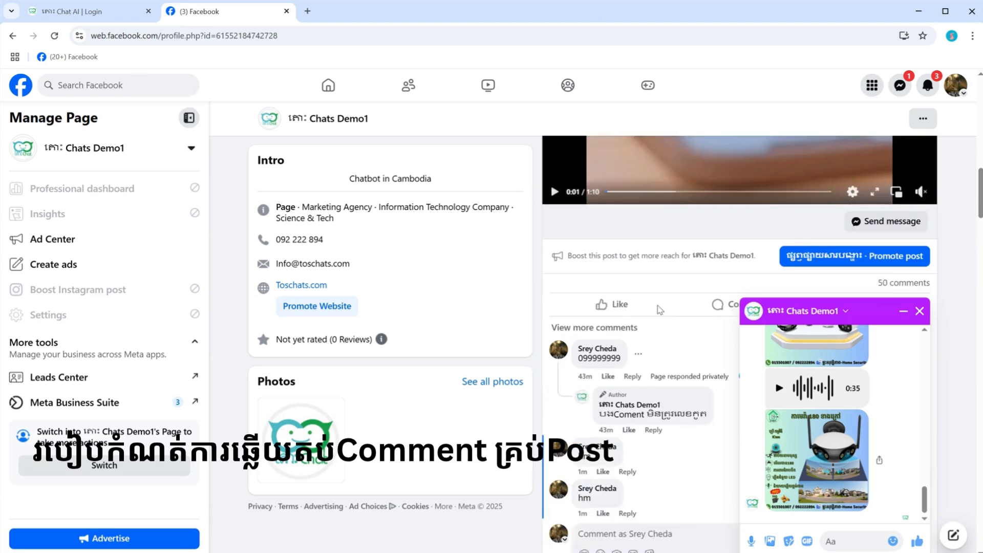
{"action": "scroll", "coordinate": [660, 310], "scroll_direction": "up", "scroll_amount": 5}
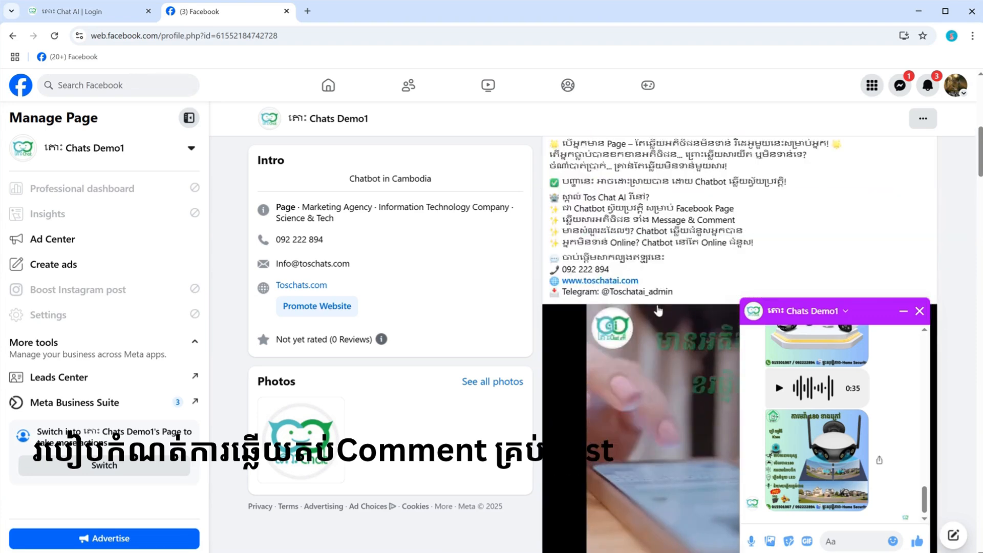
{"action": "scroll", "coordinate": [658, 310], "scroll_direction": "down", "scroll_amount": 3}
{"action": "scroll", "coordinate": [659, 310], "scroll_direction": "down", "scroll_amount": 2}
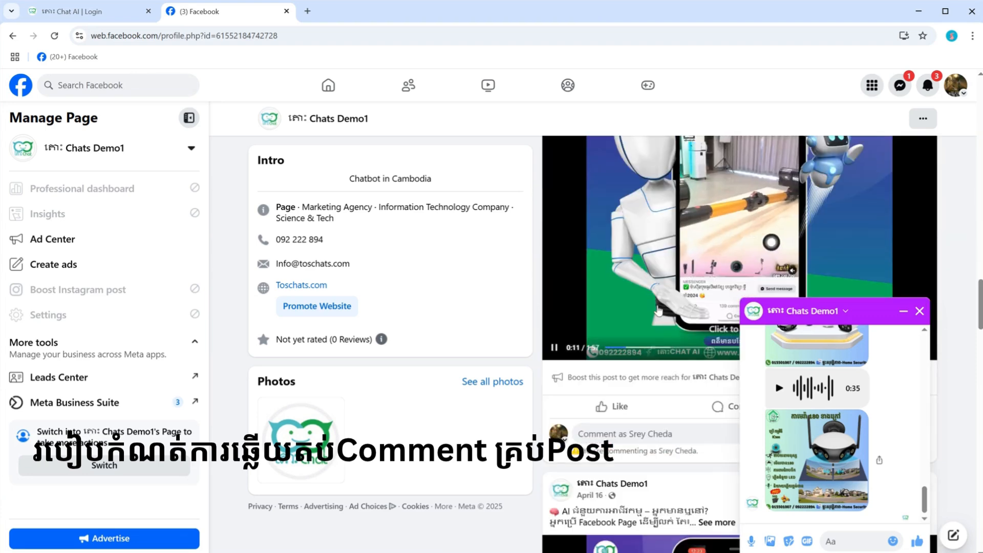
{"action": "scroll", "coordinate": [659, 310], "scroll_direction": "down", "scroll_amount": 4}
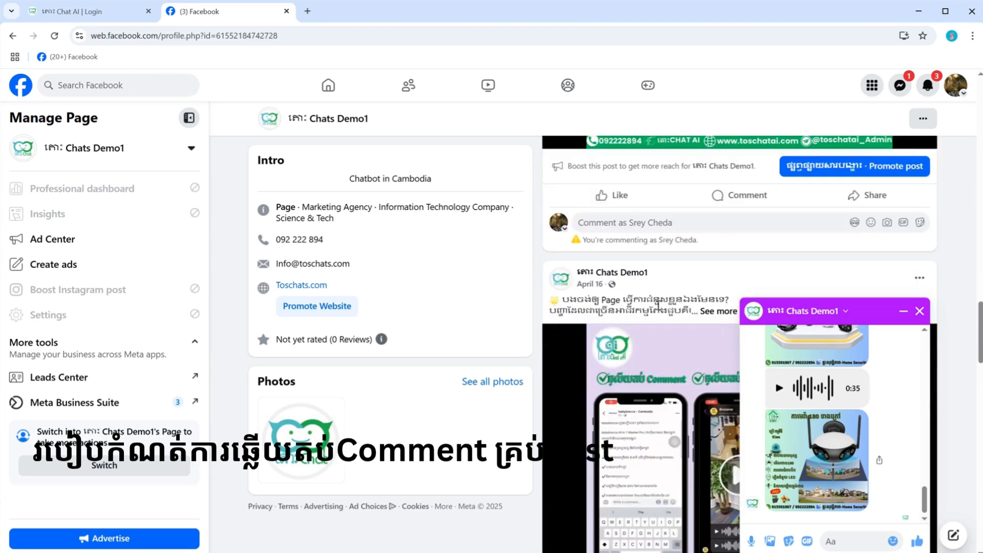
{"action": "scroll", "coordinate": [659, 306], "scroll_direction": "up", "scroll_amount": 2}
{"action": "scroll", "coordinate": [660, 308], "scroll_direction": "down", "scroll_amount": 8}
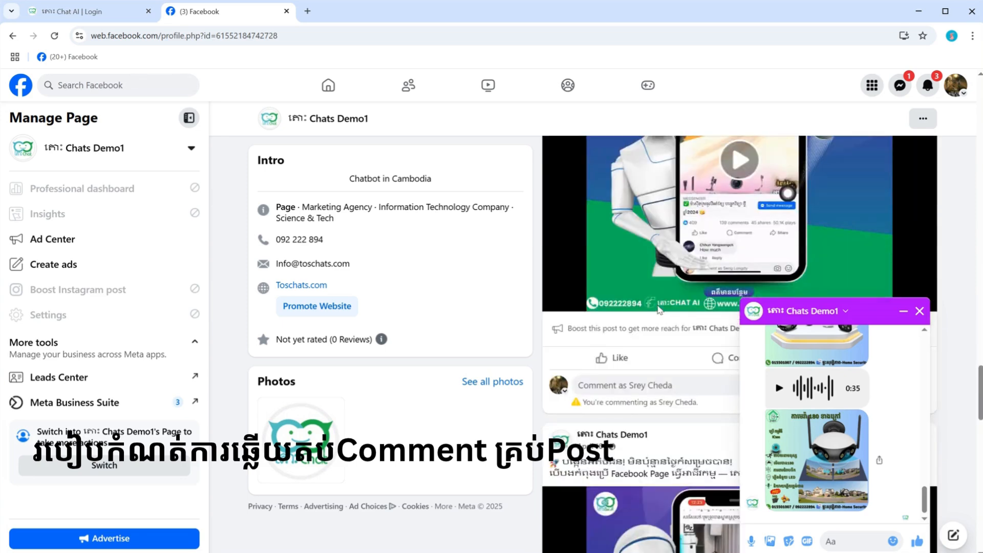
{"action": "scroll", "coordinate": [659, 310], "scroll_direction": "down", "scroll_amount": 3}
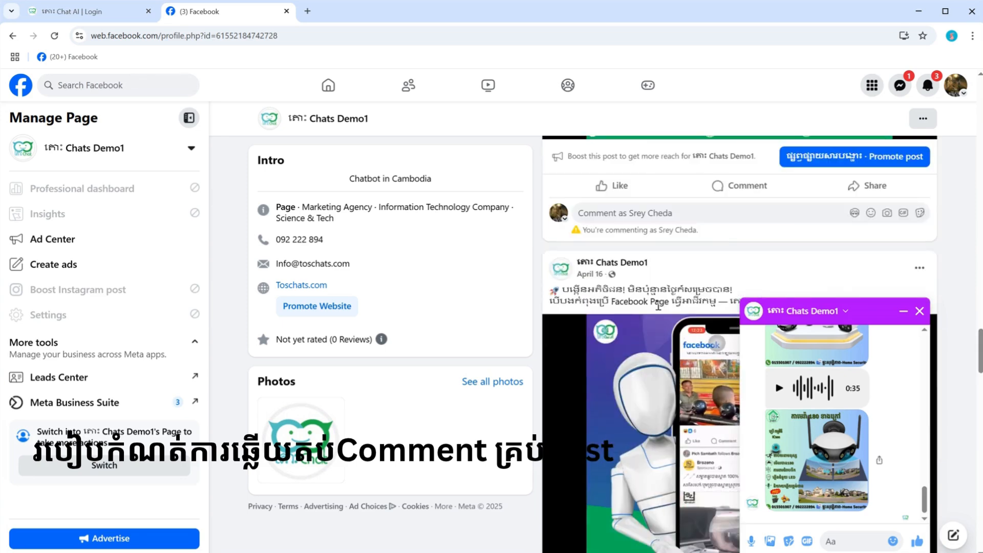
{"action": "scroll", "coordinate": [659, 307], "scroll_direction": "down", "scroll_amount": 1}
{"action": "scroll", "coordinate": [661, 328], "scroll_direction": "down", "scroll_amount": 6}
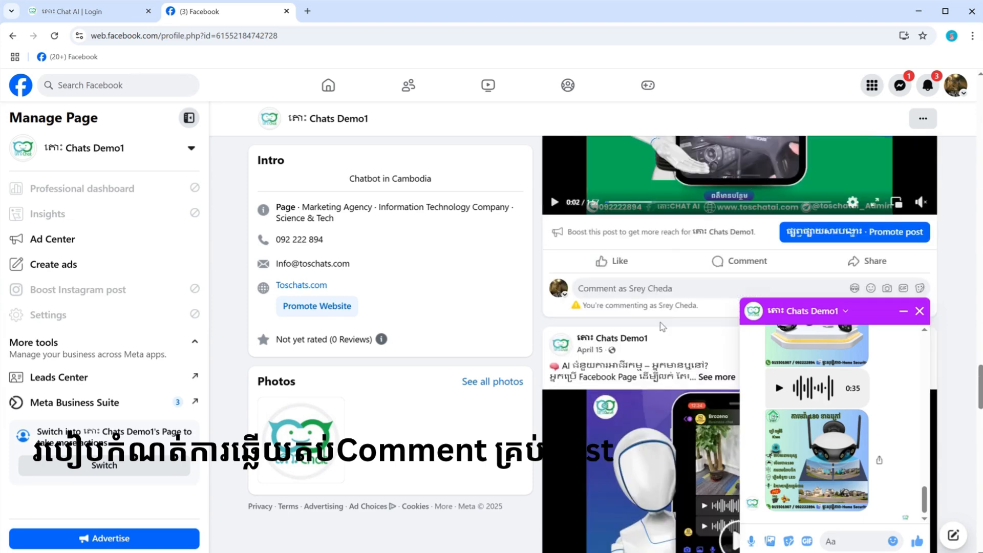
{"action": "scroll", "coordinate": [661, 327], "scroll_direction": "up", "scroll_amount": 4}
{"action": "scroll", "coordinate": [659, 327], "scroll_direction": "down", "scroll_amount": 2}
{"action": "scroll", "coordinate": [663, 325], "scroll_direction": "down", "scroll_amount": 4}
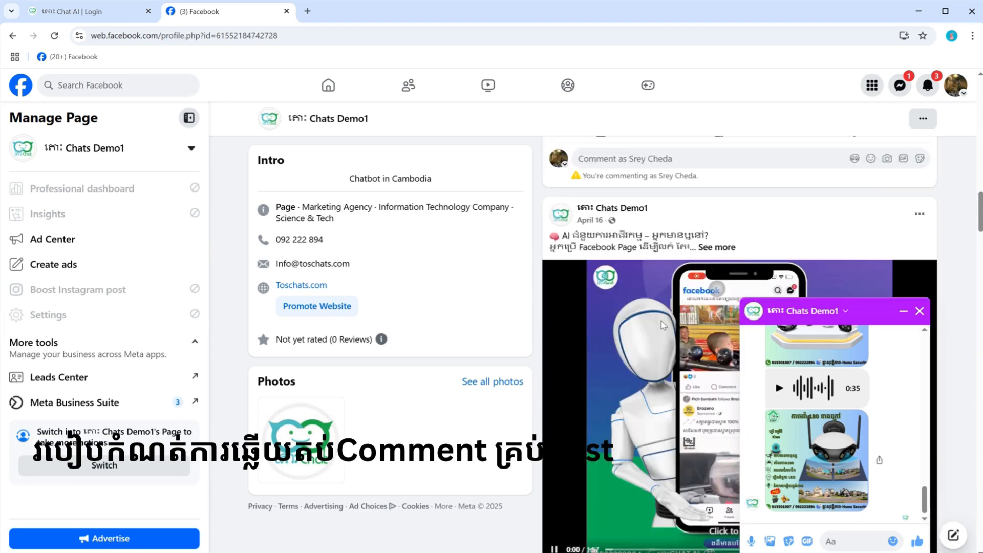
Step: Review the comments and page replies under the newest post and compare them with the May 1 and April posts
{"action": "scroll", "coordinate": [664, 325], "scroll_direction": "up", "scroll_amount": 10}
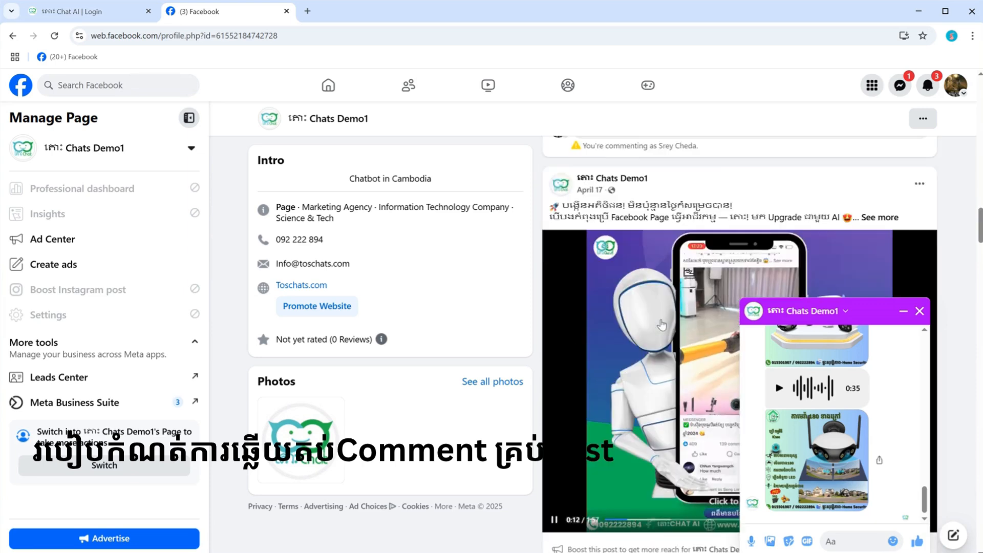
{"action": "scroll", "coordinate": [662, 325], "scroll_direction": "up", "scroll_amount": 8}
{"action": "scroll", "coordinate": [662, 325], "scroll_direction": "down", "scroll_amount": 5}
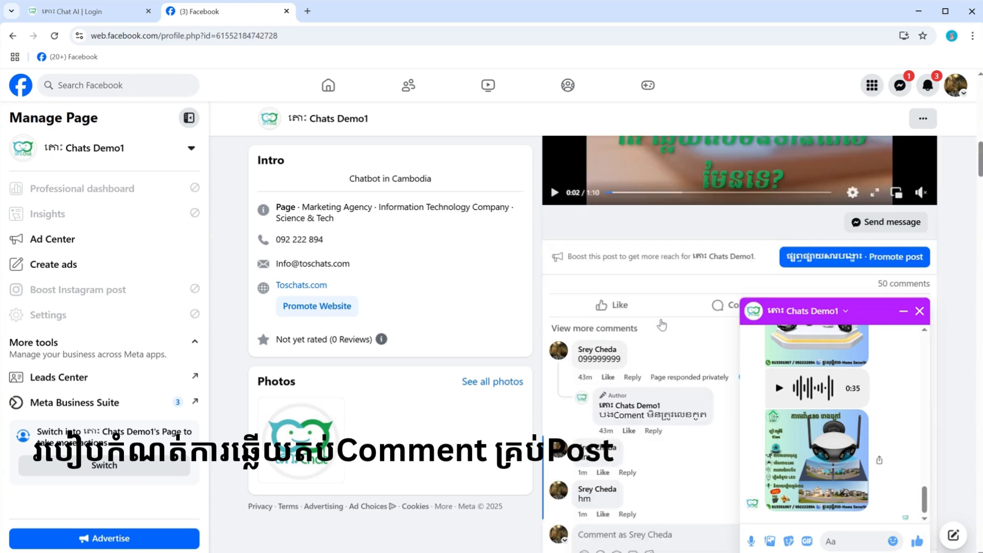
{"action": "scroll", "coordinate": [661, 325], "scroll_direction": "up", "scroll_amount": 10}
{"action": "scroll", "coordinate": [662, 325], "scroll_direction": "up", "scroll_amount": 1}
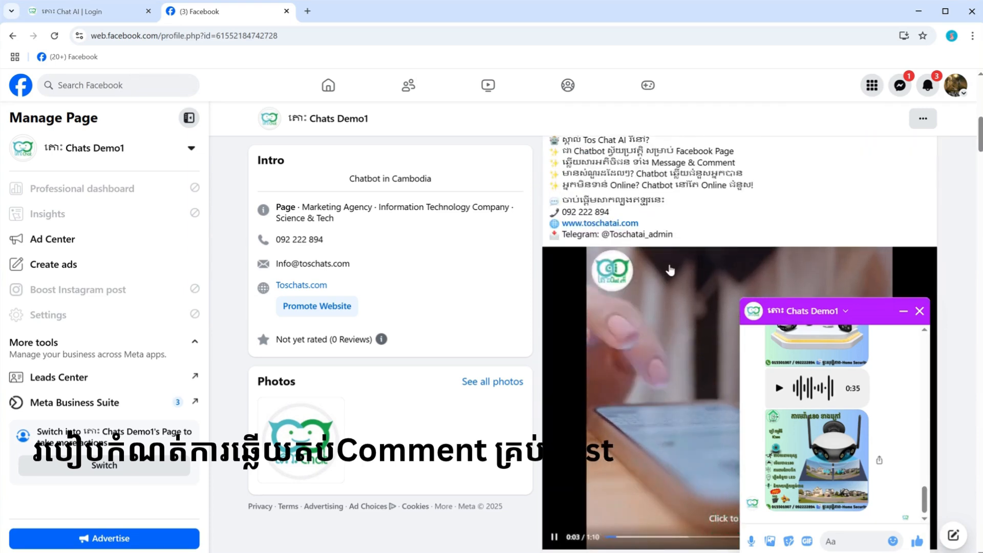
{"action": "scroll", "coordinate": [671, 270], "scroll_direction": "down", "scroll_amount": 10}
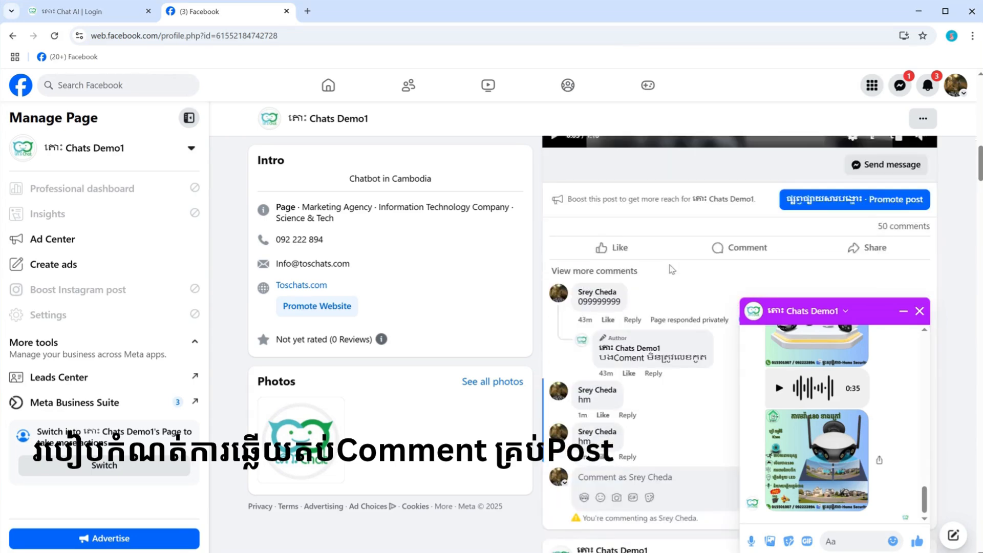
{"action": "scroll", "coordinate": [671, 270], "scroll_direction": "down", "scroll_amount": 6}
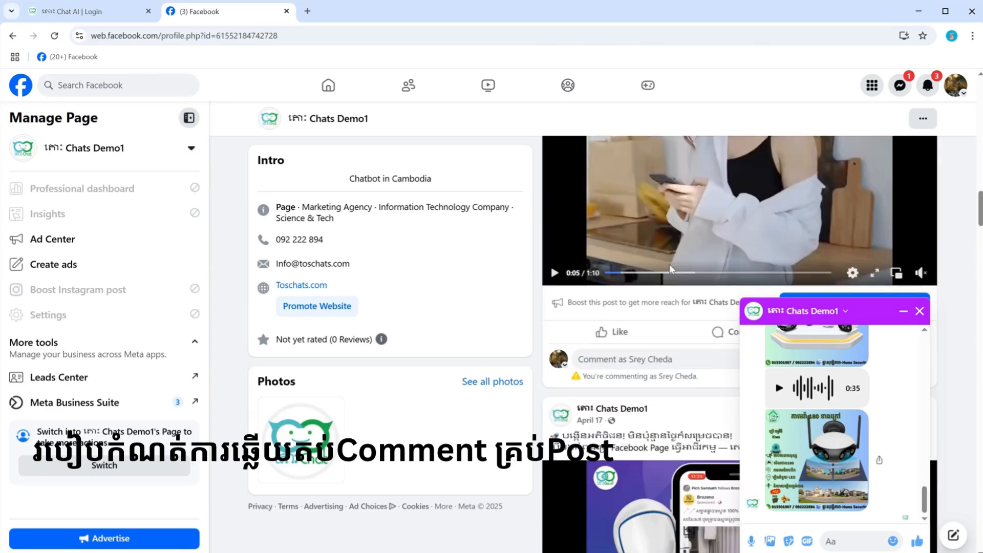
{"action": "scroll", "coordinate": [671, 270], "scroll_direction": "up", "scroll_amount": 3}
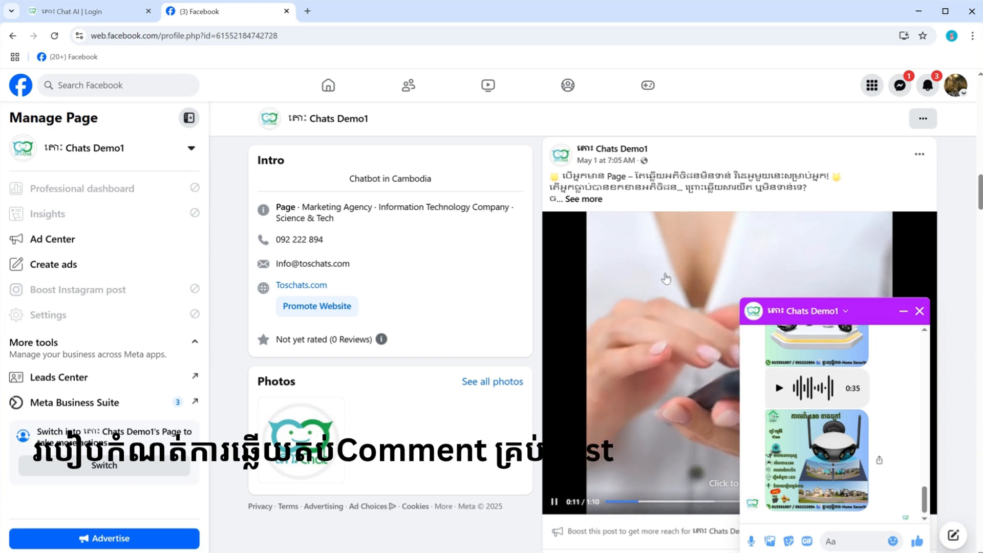
{"action": "scroll", "coordinate": [648, 245], "scroll_direction": "down", "scroll_amount": 4}
{"action": "left_click", "coordinate": [649, 245]}
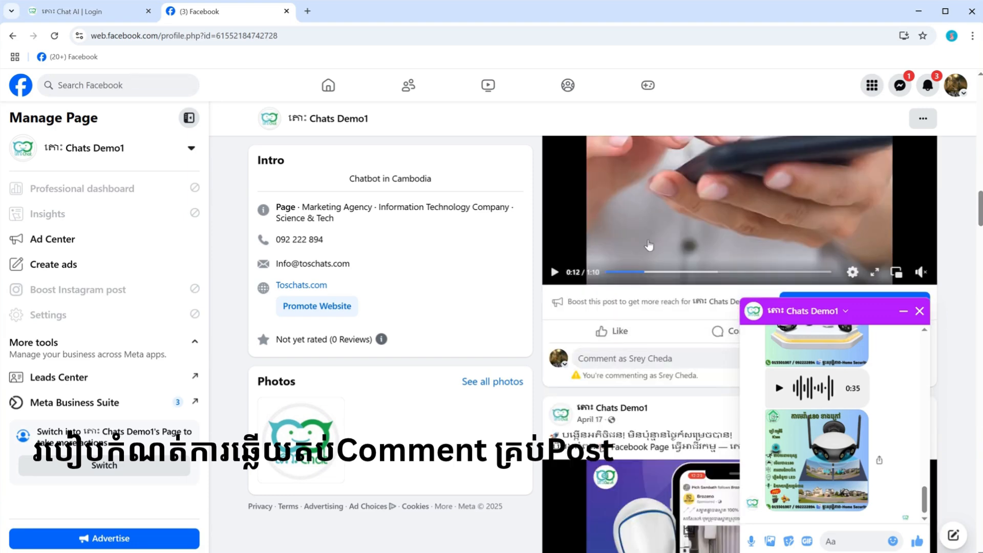
{"action": "left_click", "coordinate": [649, 245]}
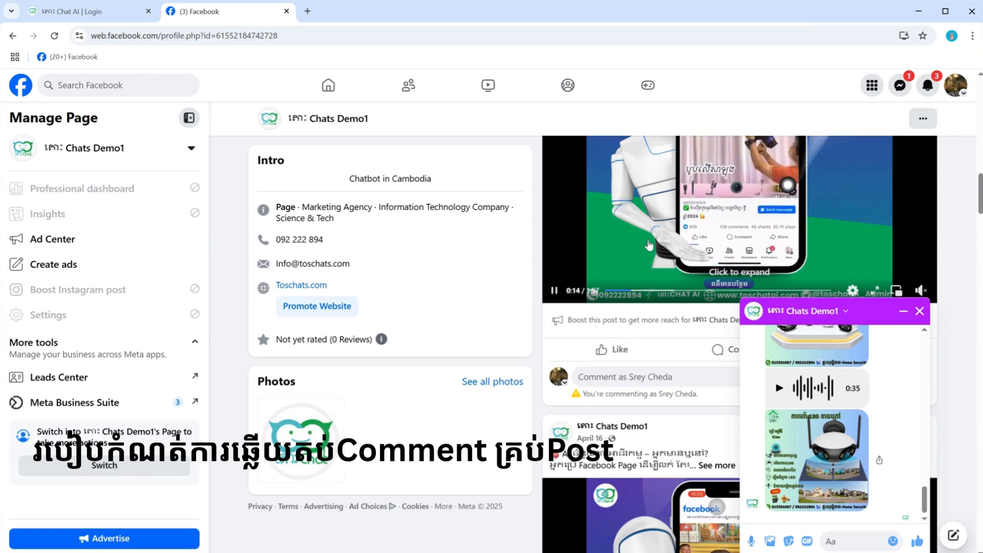
{"action": "left_click", "coordinate": [615, 378]}
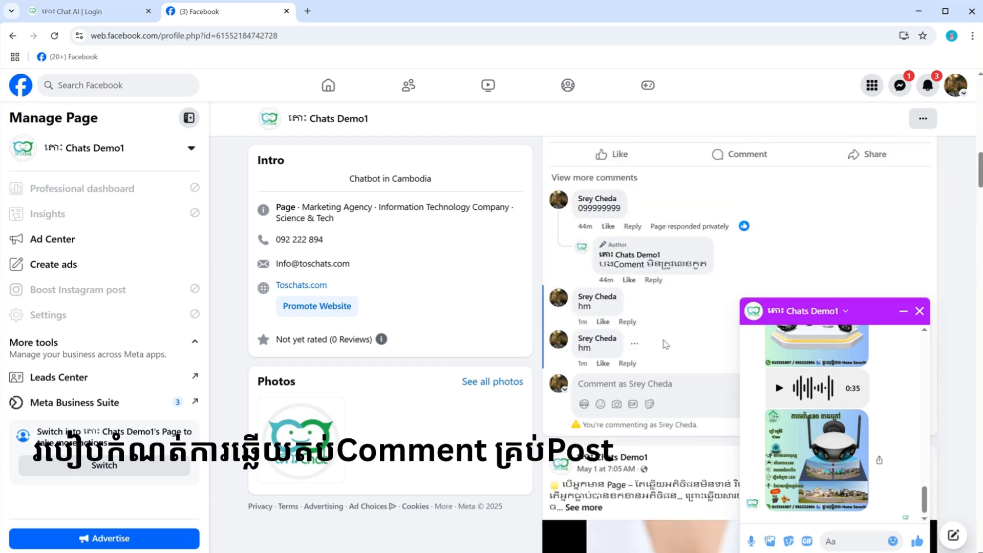
{"action": "scroll", "coordinate": [665, 339], "scroll_direction": "up", "scroll_amount": 4}
{"action": "scroll", "coordinate": [665, 340], "scroll_direction": "up", "scroll_amount": 4}
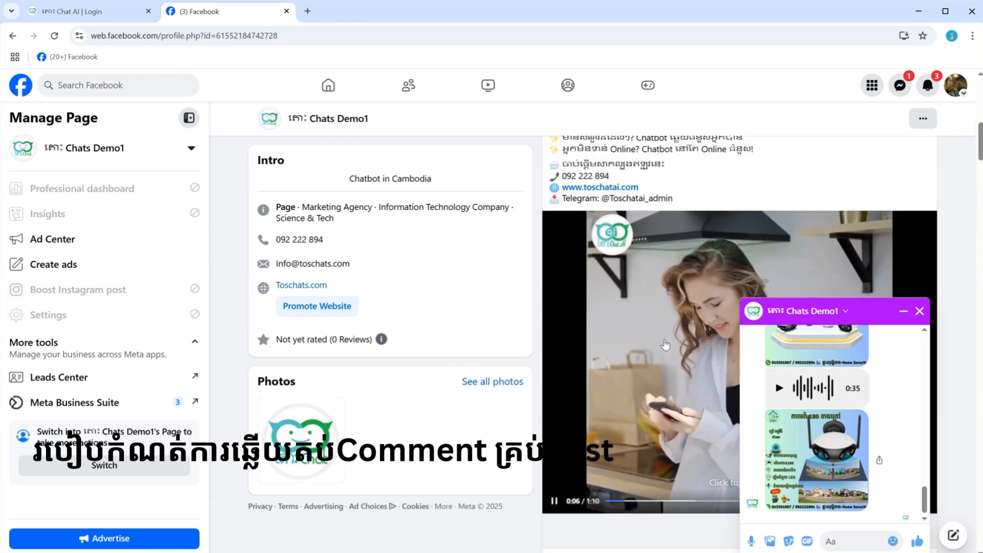
{"action": "scroll", "coordinate": [665, 343], "scroll_direction": "down", "scroll_amount": 6}
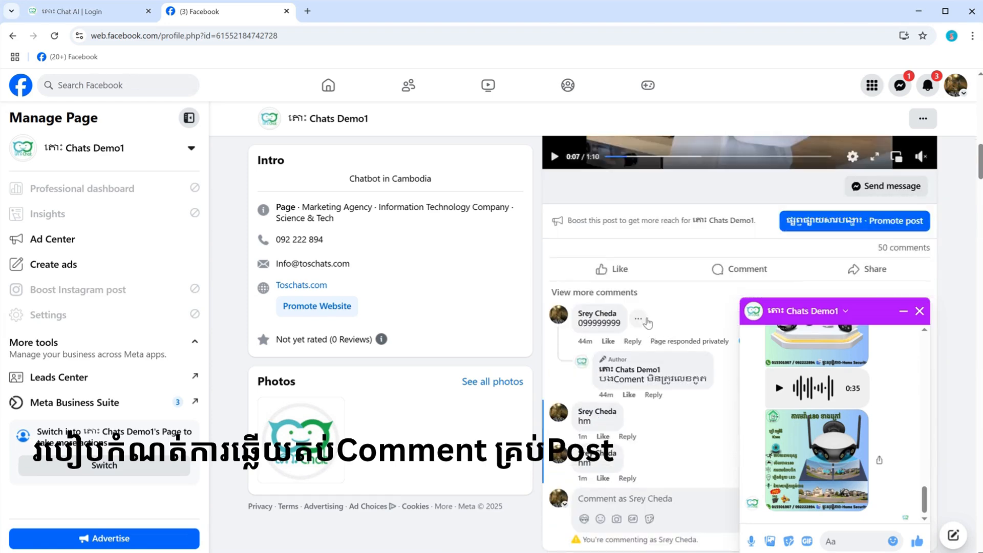
{"action": "scroll", "coordinate": [648, 321], "scroll_direction": "down", "scroll_amount": 5}
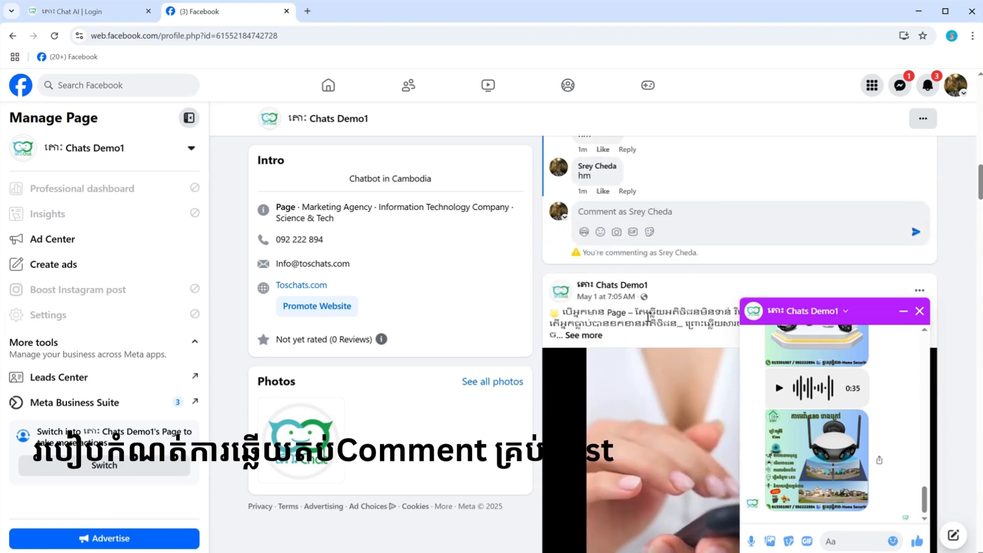
{"action": "scroll", "coordinate": [655, 330], "scroll_direction": "down", "scroll_amount": 1}
{"action": "scroll", "coordinate": [665, 338], "scroll_direction": "down", "scroll_amount": 3}
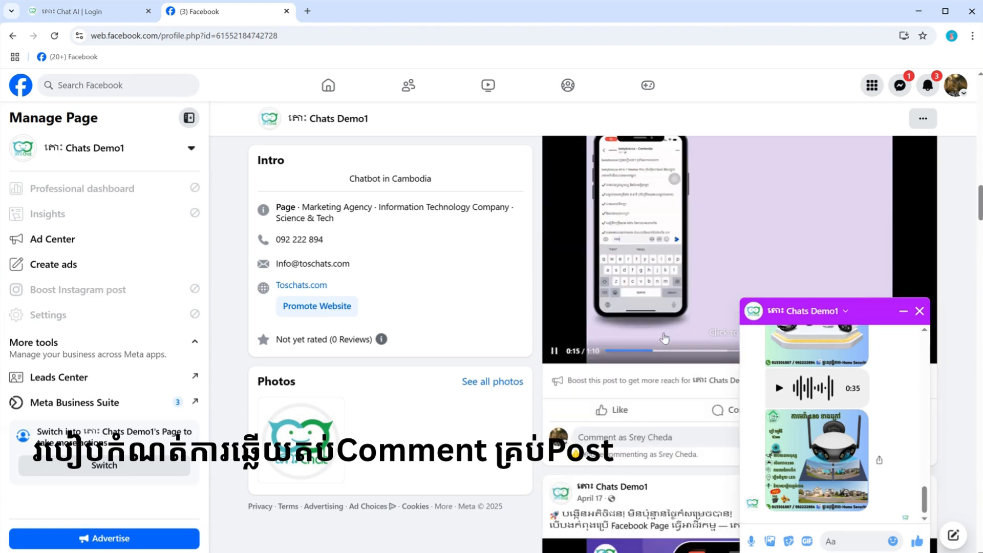
Step: Switch to the Tos Chat AI site, log in with the prefilled credentials and dismiss the password-change warning
{"action": "left_click", "coordinate": [109, 19]}
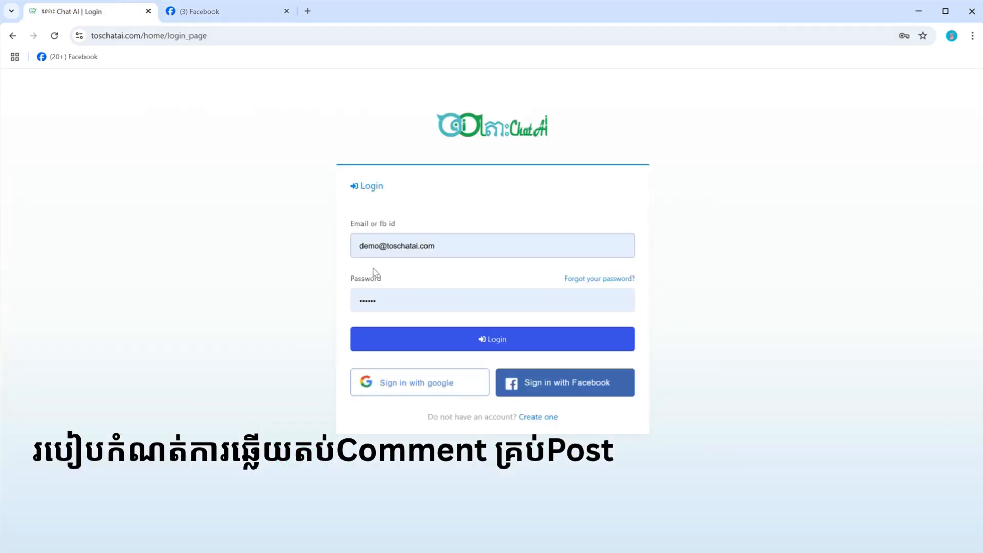
{"action": "left_click", "coordinate": [461, 341]}
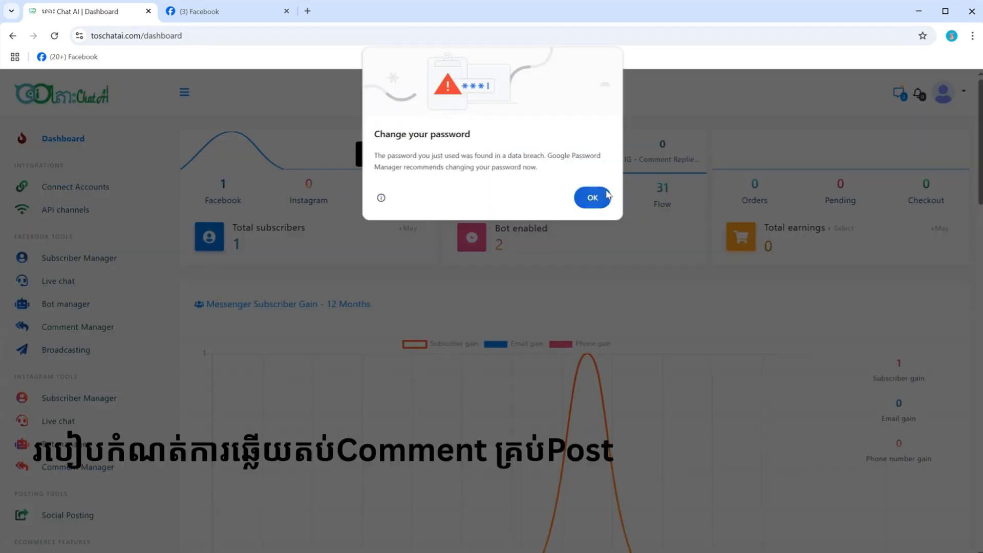
{"action": "left_click", "coordinate": [593, 197]}
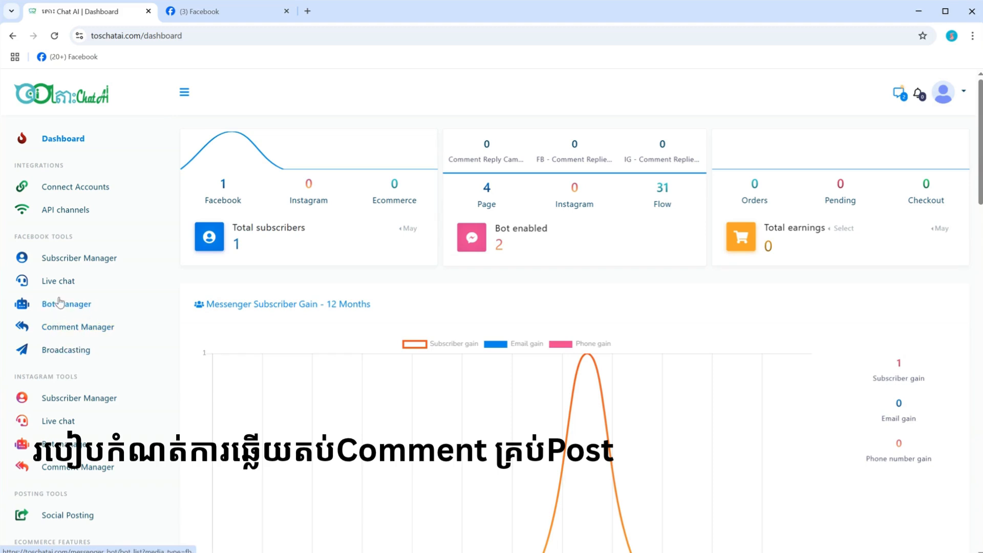
Step: Open the All Post List in the Facebook Comment Manager
{"action": "left_click", "coordinate": [80, 331]}
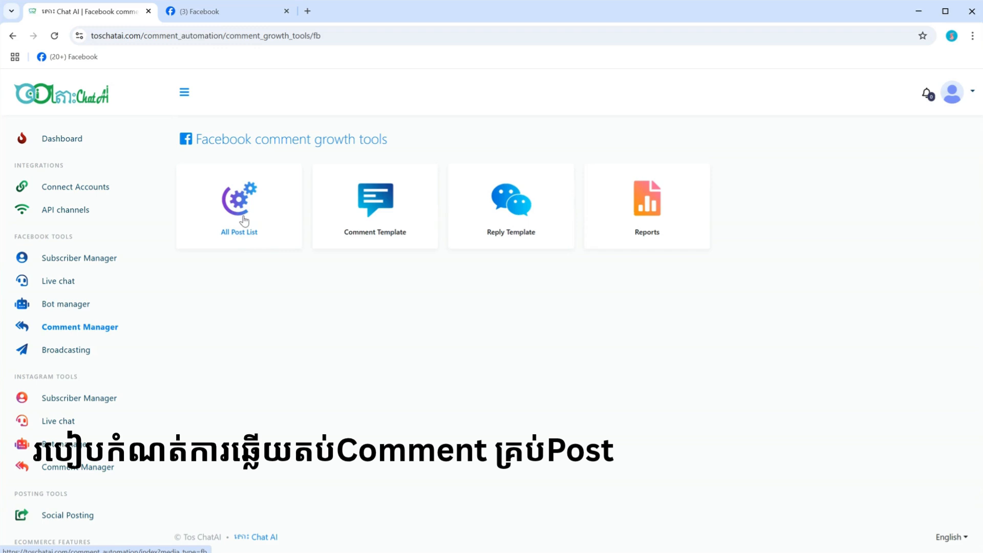
{"action": "left_click", "coordinate": [243, 221]}
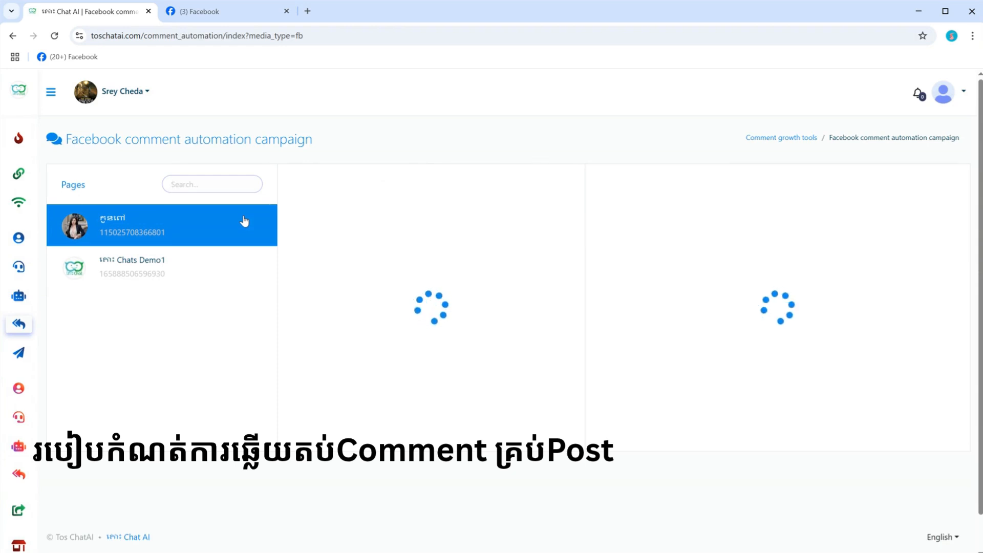
Step: Compare the campaign details of the two connected Facebook pages and leave Chats Demo1 selected
{"action": "left_click", "coordinate": [151, 269]}
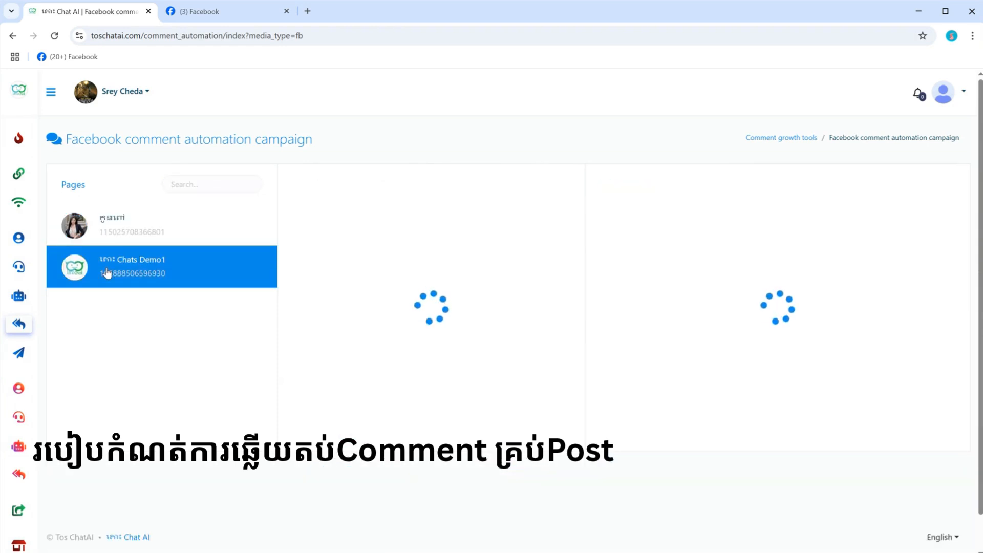
{"action": "left_click", "coordinate": [144, 237]}
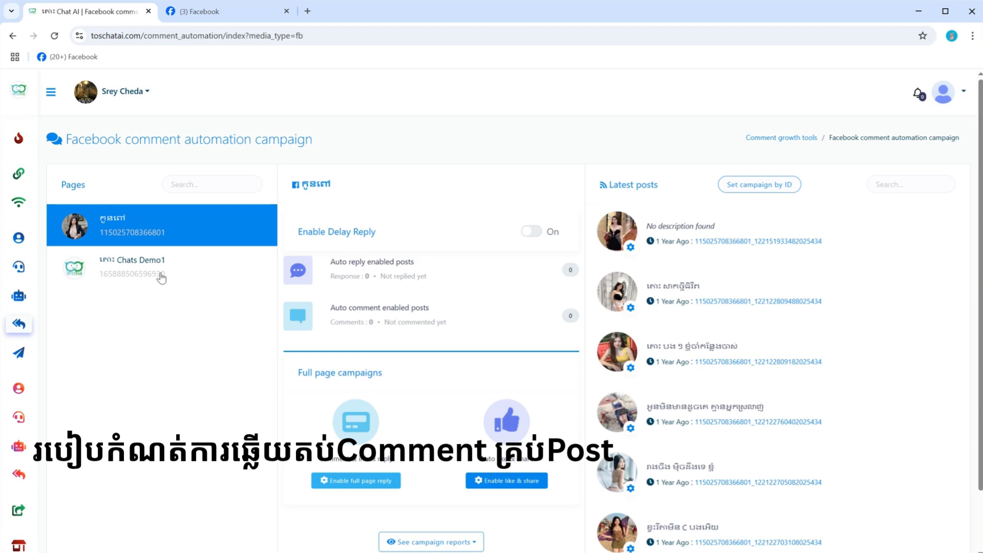
{"action": "left_click", "coordinate": [138, 261]}
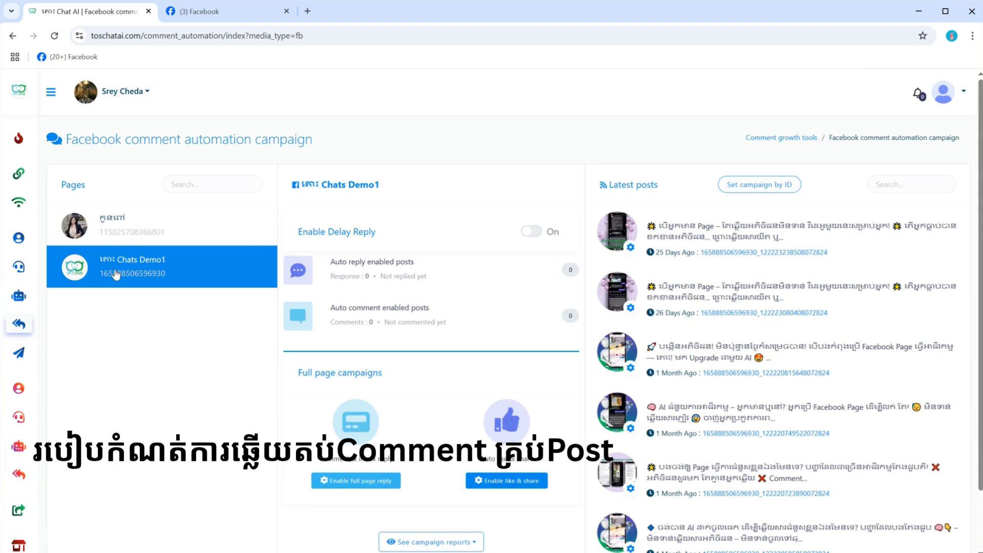
{"action": "left_click", "coordinate": [137, 225]}
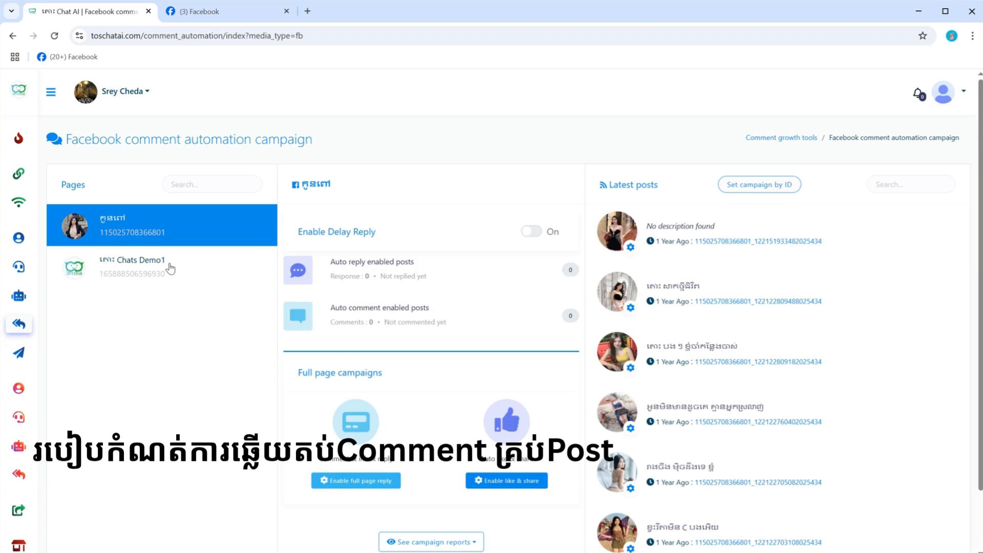
{"action": "left_click", "coordinate": [170, 267]}
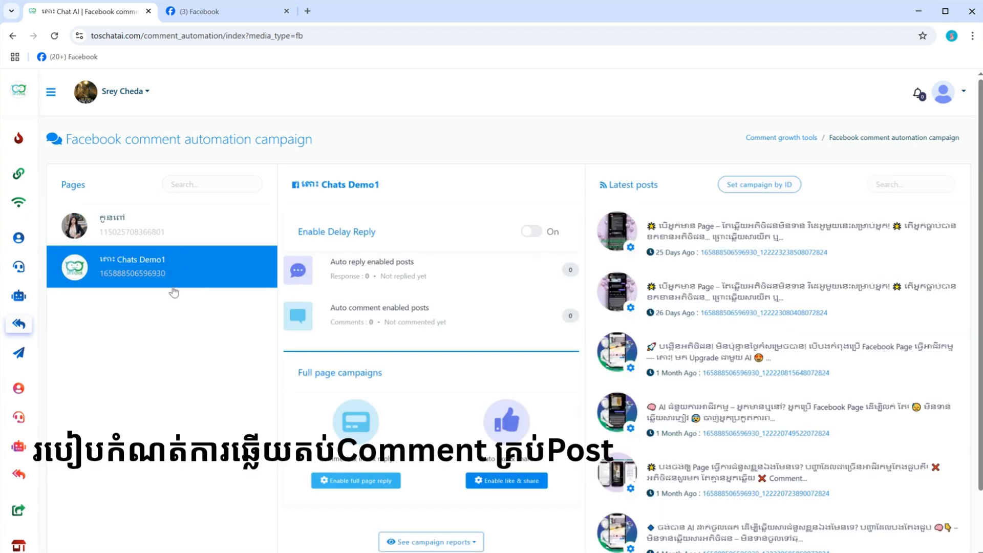
Step: Examine the Chats Demo1 full page campaign options, its latest posts down to the oldest, and the available campaign reports
{"action": "scroll", "coordinate": [528, 275], "scroll_direction": "down", "scroll_amount": 2}
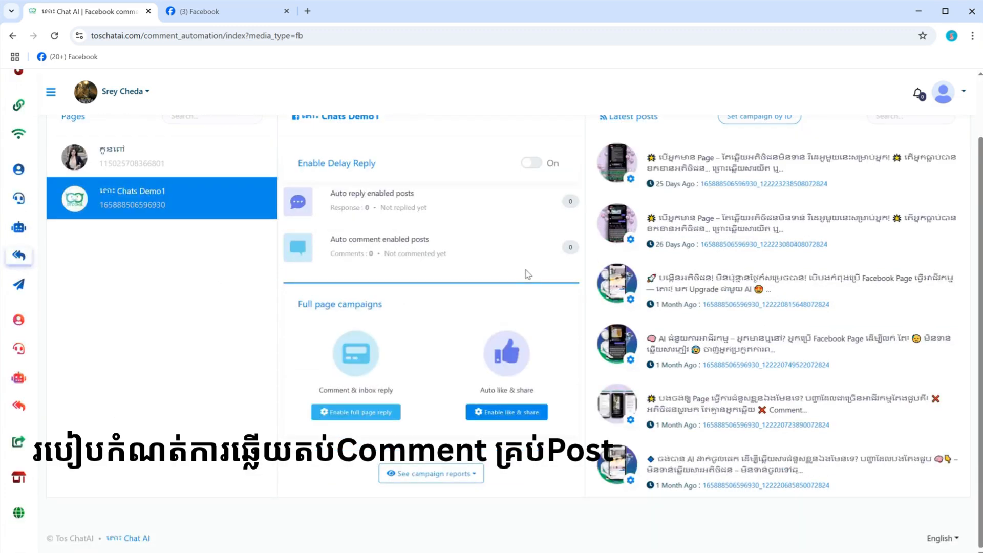
{"action": "scroll", "coordinate": [527, 275], "scroll_direction": "up", "scroll_amount": 2}
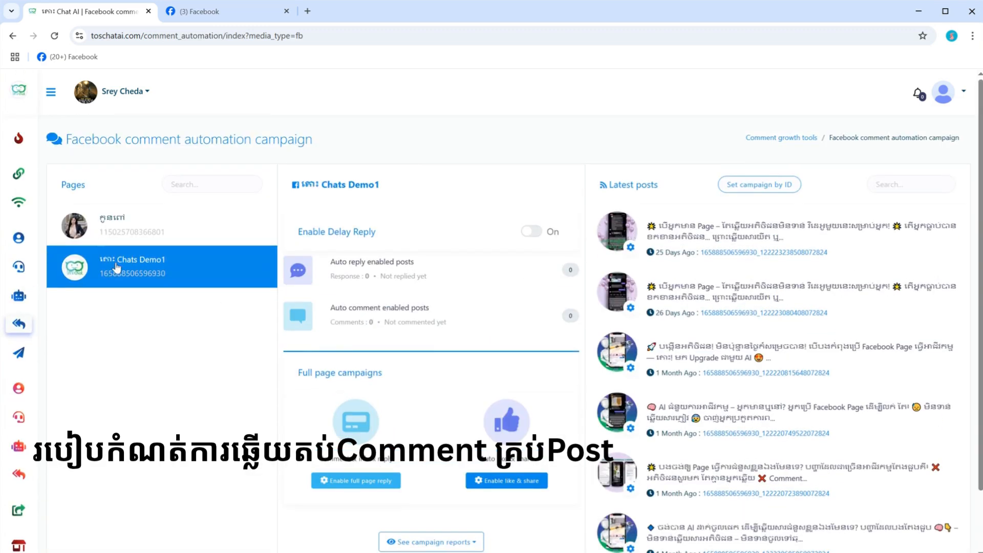
{"action": "scroll", "coordinate": [476, 413], "scroll_direction": "down", "scroll_amount": 2}
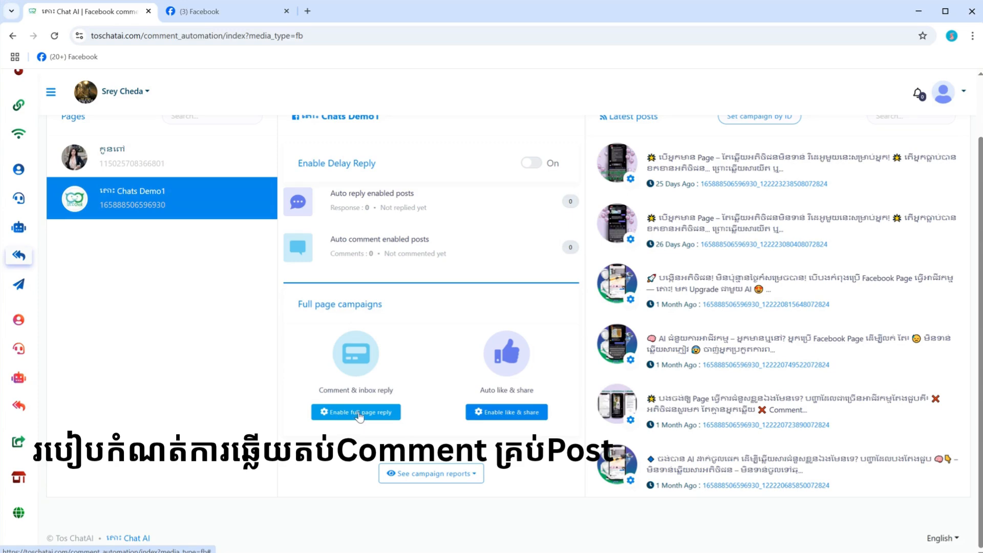
{"action": "scroll", "coordinate": [664, 273], "scroll_direction": "down", "scroll_amount": 6}
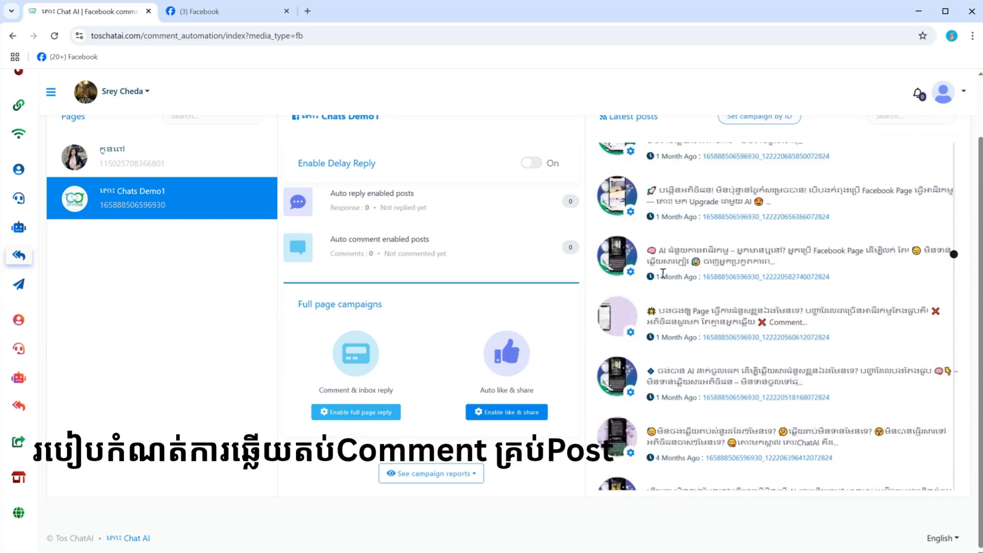
{"action": "scroll", "coordinate": [664, 273], "scroll_direction": "down", "scroll_amount": 10}
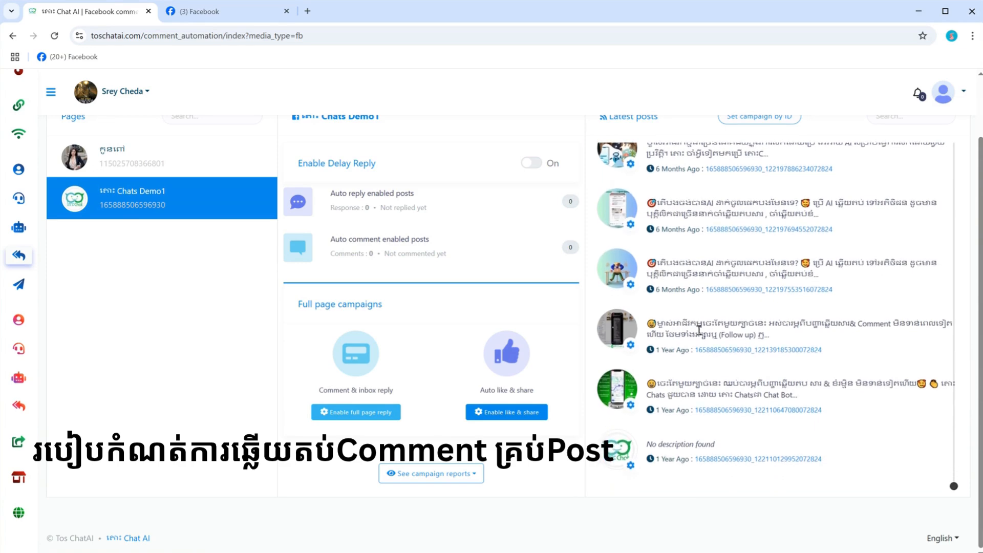
{"action": "scroll", "coordinate": [700, 330], "scroll_direction": "up", "scroll_amount": 12}
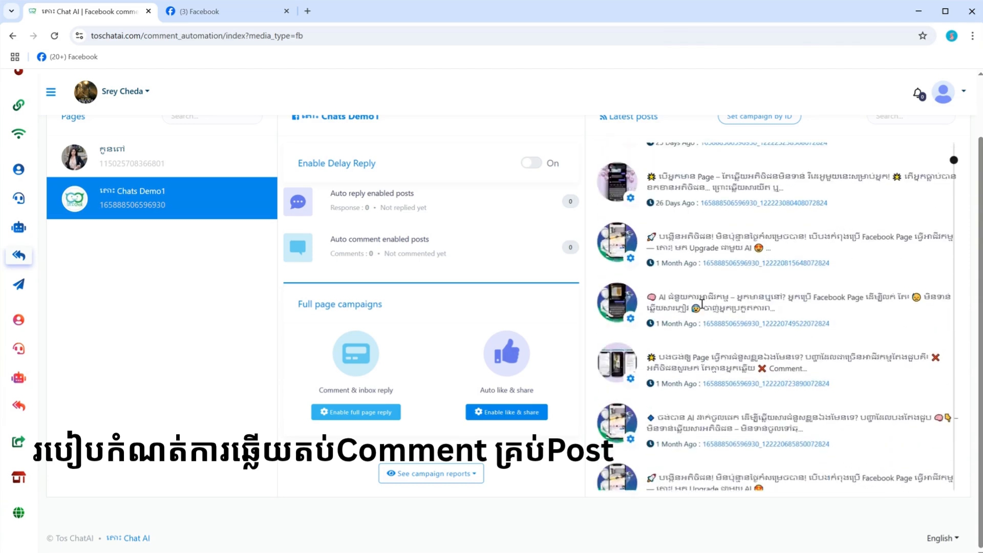
{"action": "scroll", "coordinate": [701, 304], "scroll_direction": "down", "scroll_amount": 10}
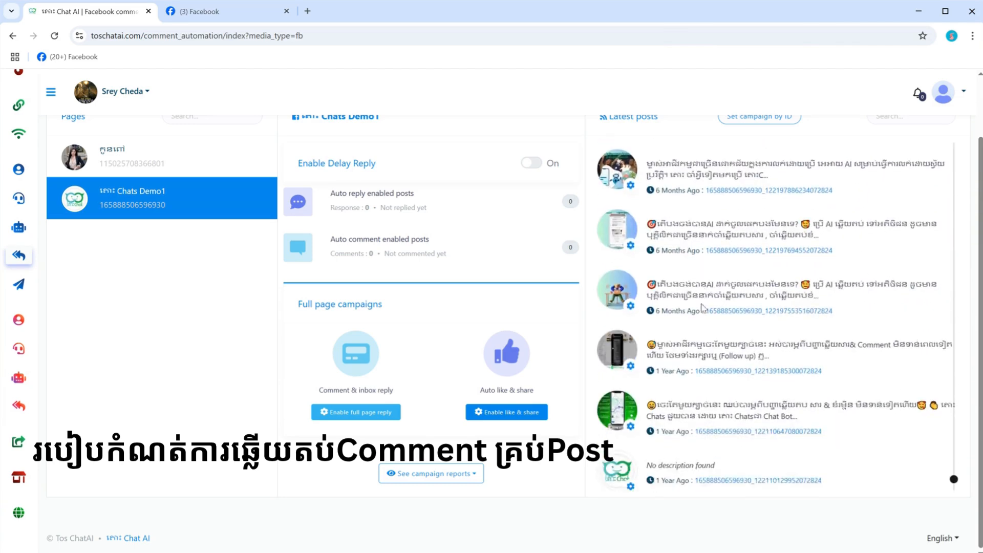
{"action": "left_click", "coordinate": [462, 483]}
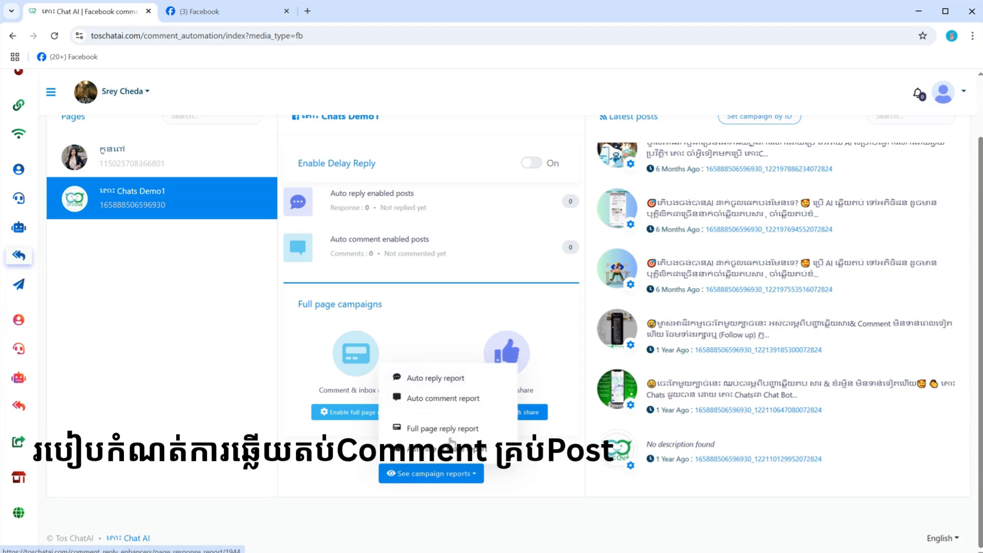
{"action": "left_click", "coordinate": [541, 462]}
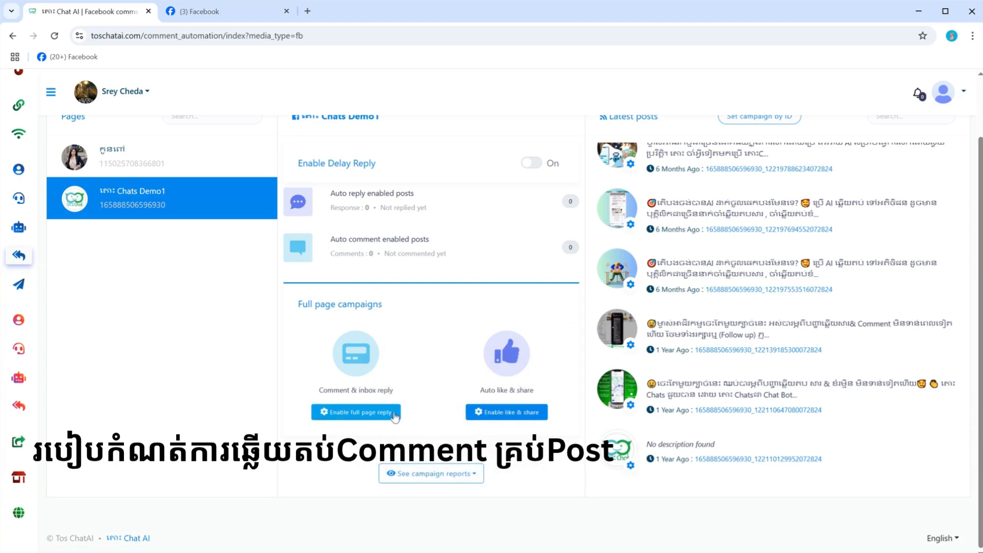
Step: Start a full page reply campaign and turn on multiple replies per user and liking of comments by the page
{"action": "left_click", "coordinate": [352, 414]}
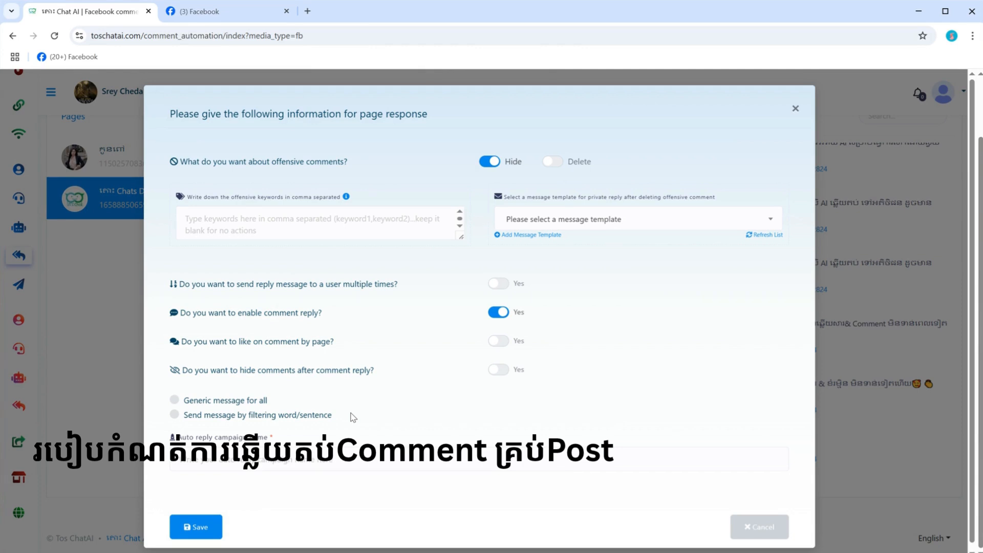
{"action": "left_click", "coordinate": [507, 286]}
{"action": "left_click", "coordinate": [494, 283]}
{"action": "left_click", "coordinate": [503, 283]}
{"action": "left_click", "coordinate": [506, 341]}
{"action": "scroll", "coordinate": [476, 373], "scroll_direction": "down", "scroll_amount": 1}
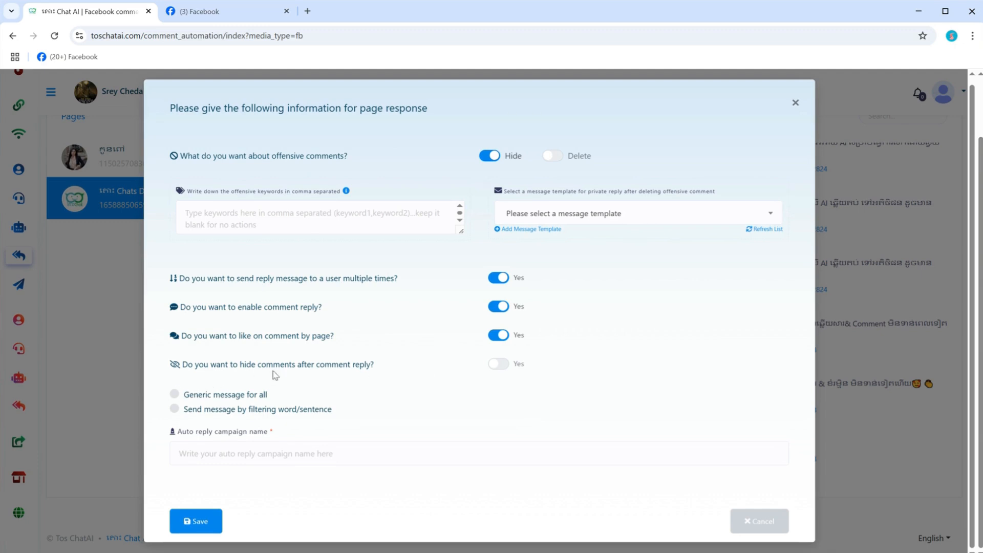
Step: Choose a generic message for all and name the auto reply campaign "Reply Comment"
{"action": "left_click", "coordinate": [174, 394]}
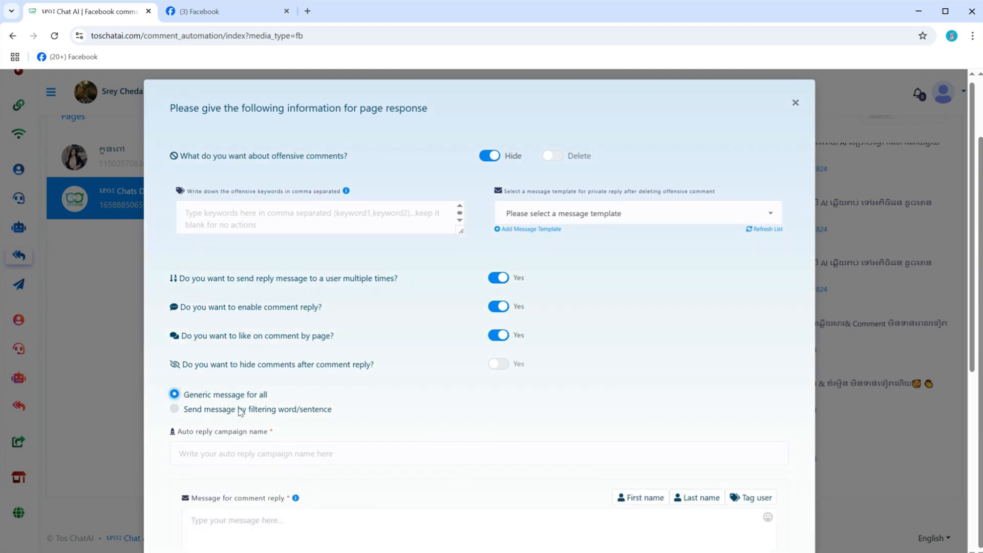
{"action": "scroll", "coordinate": [239, 409], "scroll_direction": "down", "scroll_amount": 3}
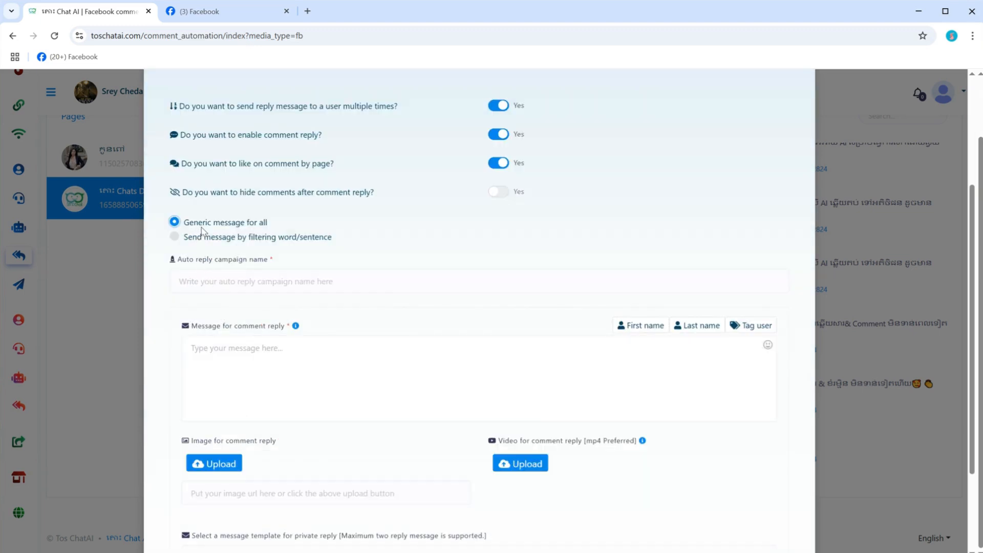
{"action": "scroll", "coordinate": [434, 255], "scroll_direction": "up", "scroll_amount": 3}
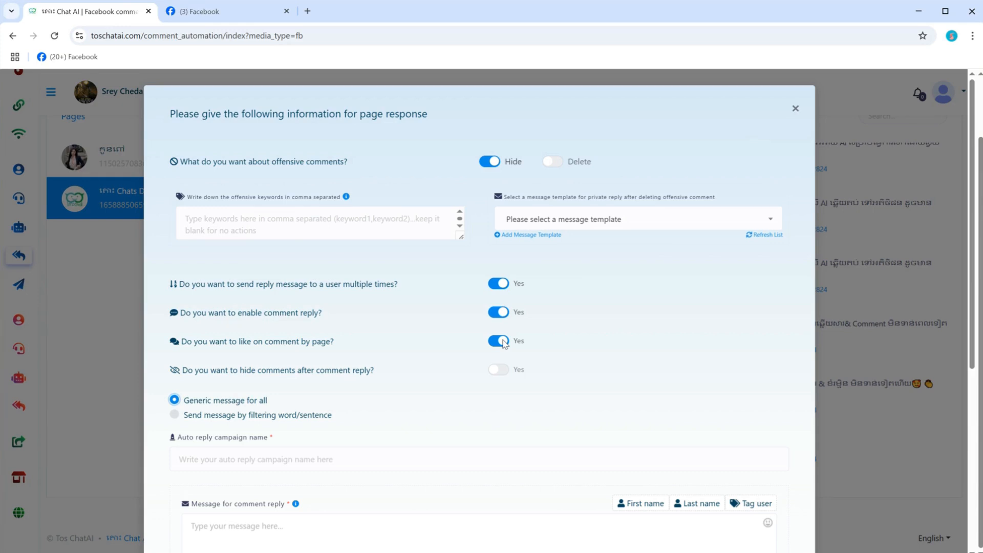
{"action": "scroll", "coordinate": [505, 345], "scroll_direction": "down", "scroll_amount": 1}
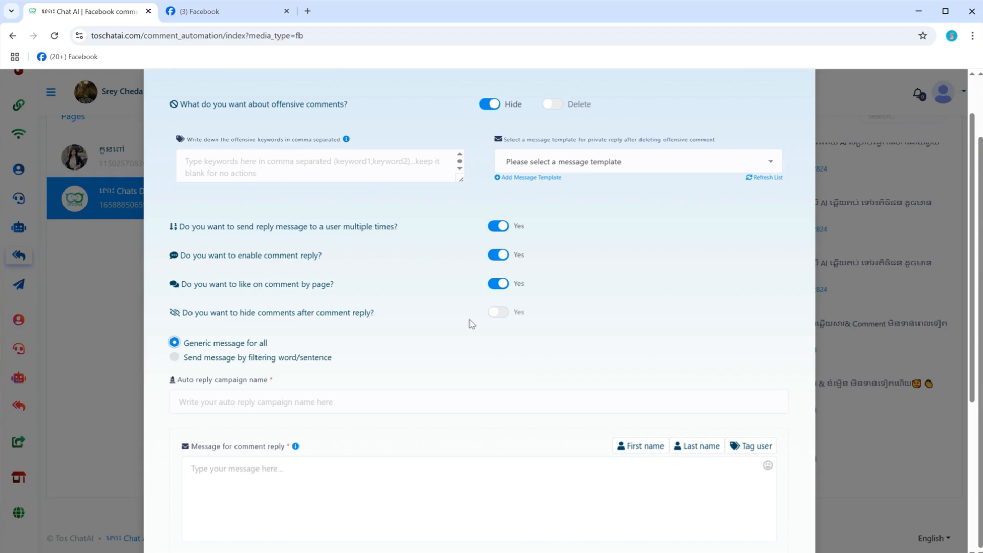
{"action": "scroll", "coordinate": [501, 320], "scroll_direction": "down", "scroll_amount": 2}
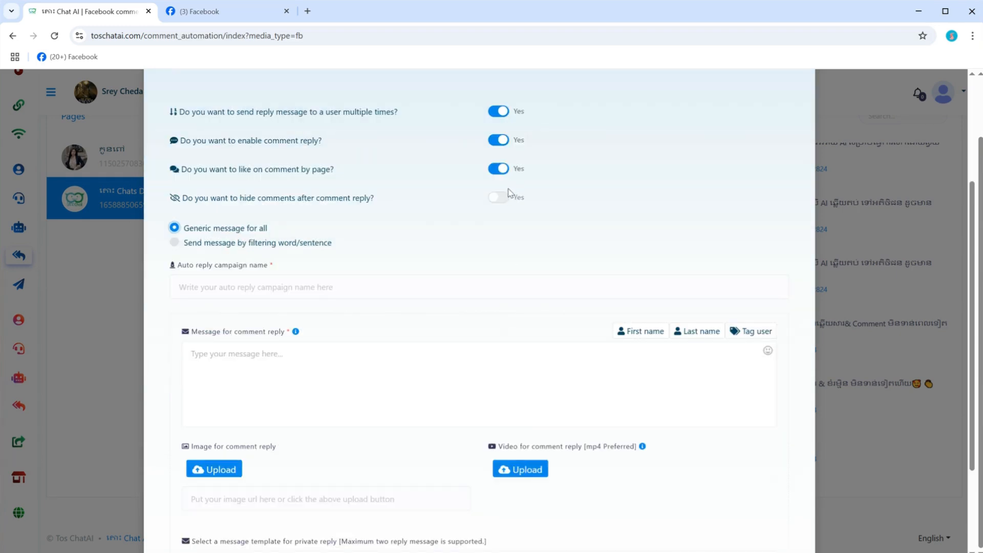
{"action": "left_click", "coordinate": [304, 289]}
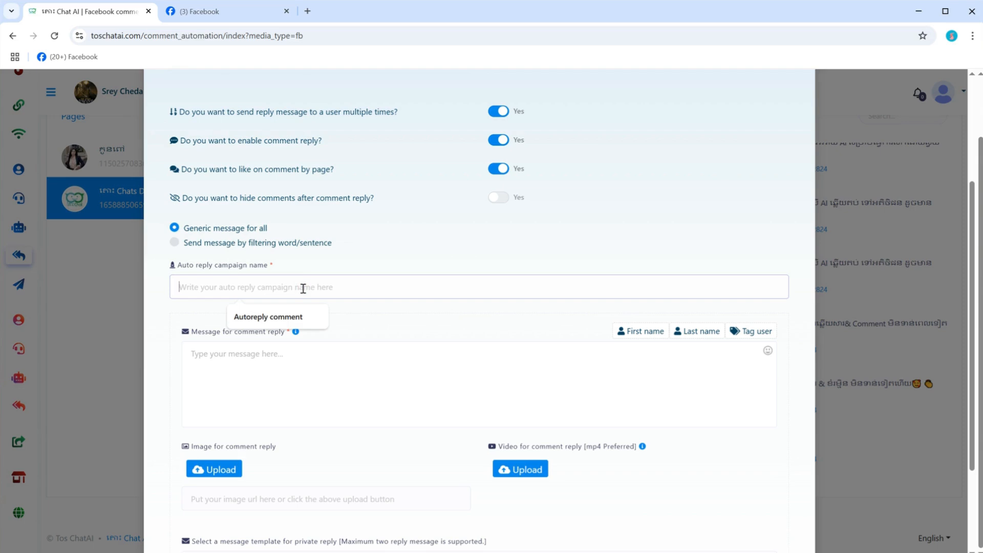
{"action": "type", "text": "RE"}
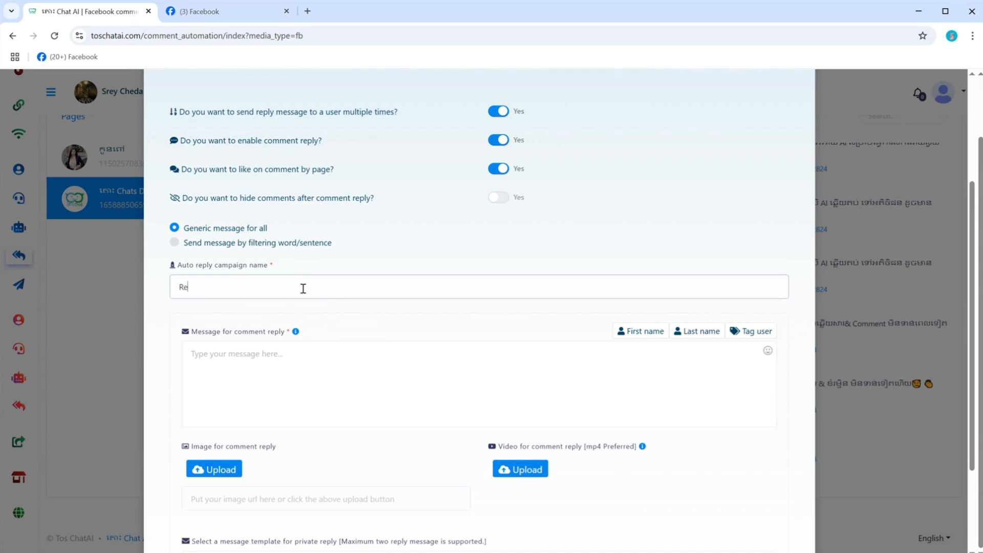
{"action": "type", "text": "ply Comment"}
{"action": "scroll", "coordinate": [336, 348], "scroll_direction": "down", "scroll_amount": 1}
Step: Switch to the Chats Demo1 page on Facebook and examine the page's existing reply to a comment as an example
{"action": "left_click", "coordinate": [312, 312]}
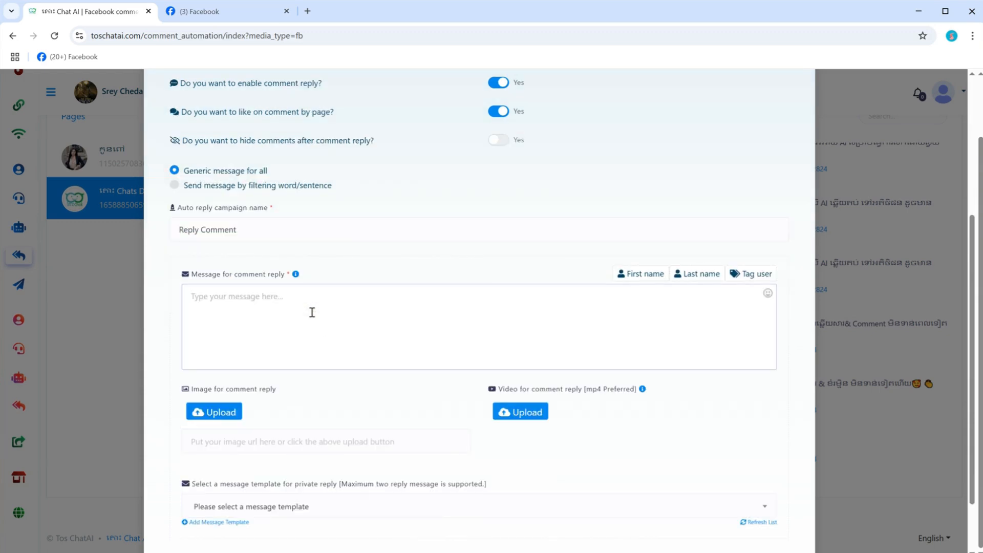
{"action": "left_click", "coordinate": [230, 19]}
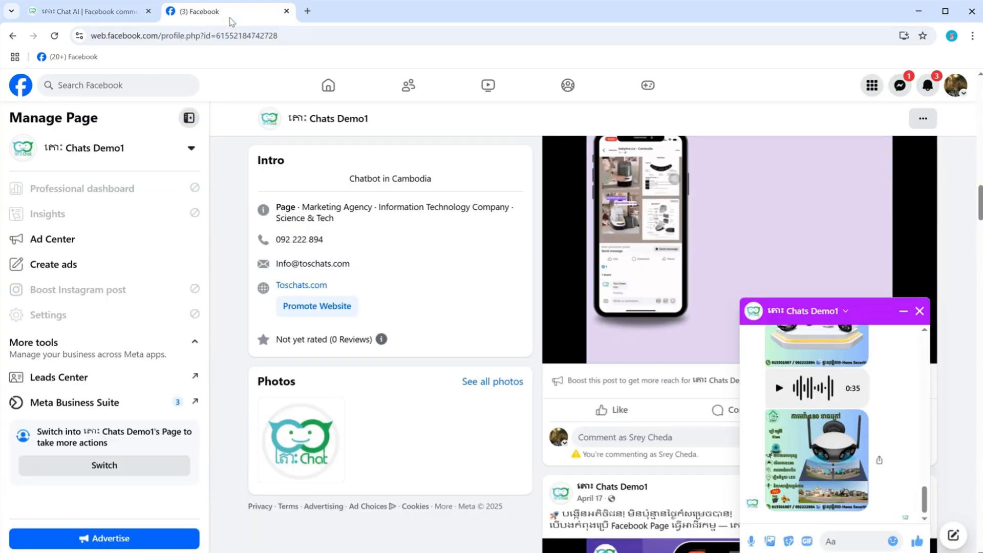
{"action": "scroll", "coordinate": [657, 408], "scroll_direction": "up", "scroll_amount": 1}
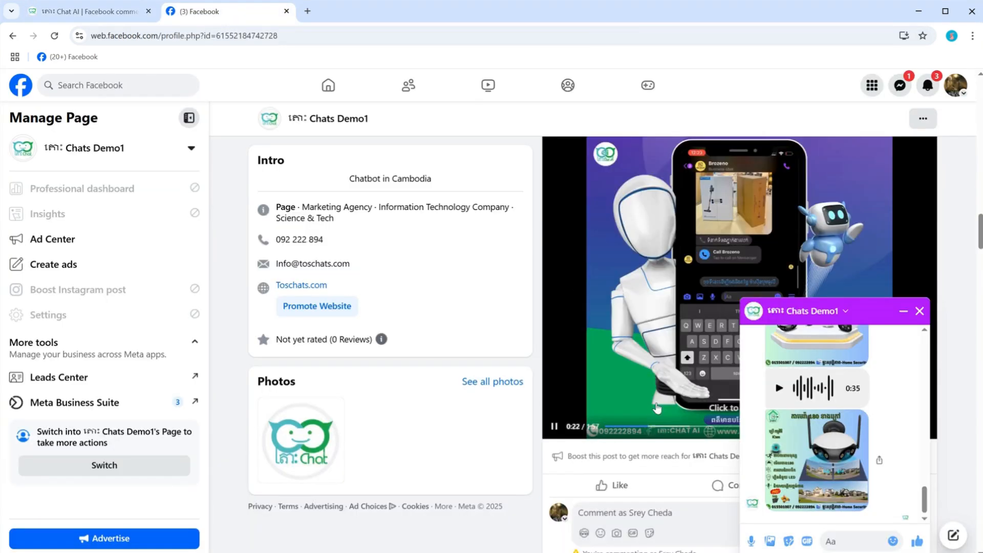
{"action": "scroll", "coordinate": [657, 408], "scroll_direction": "down", "scroll_amount": 3}
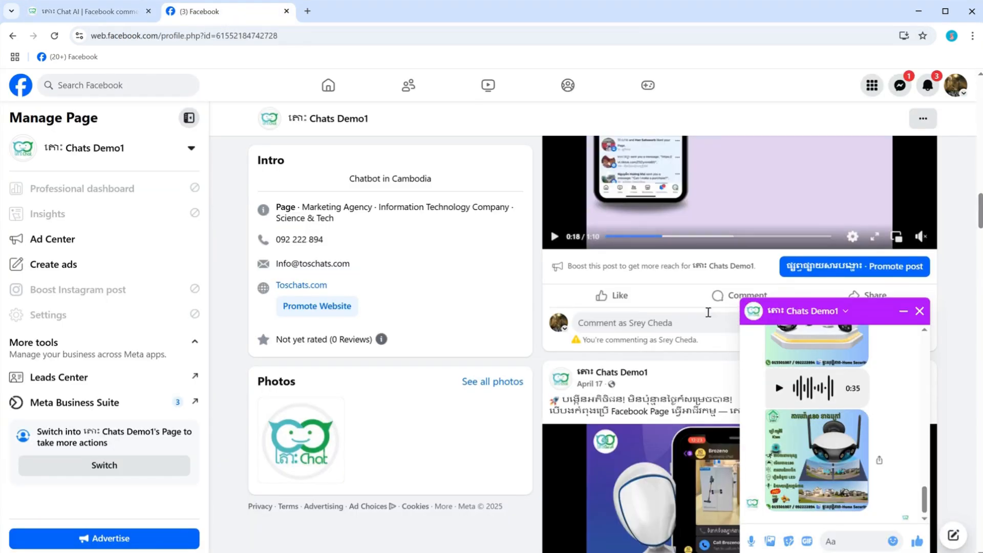
{"action": "left_click", "coordinate": [738, 301]}
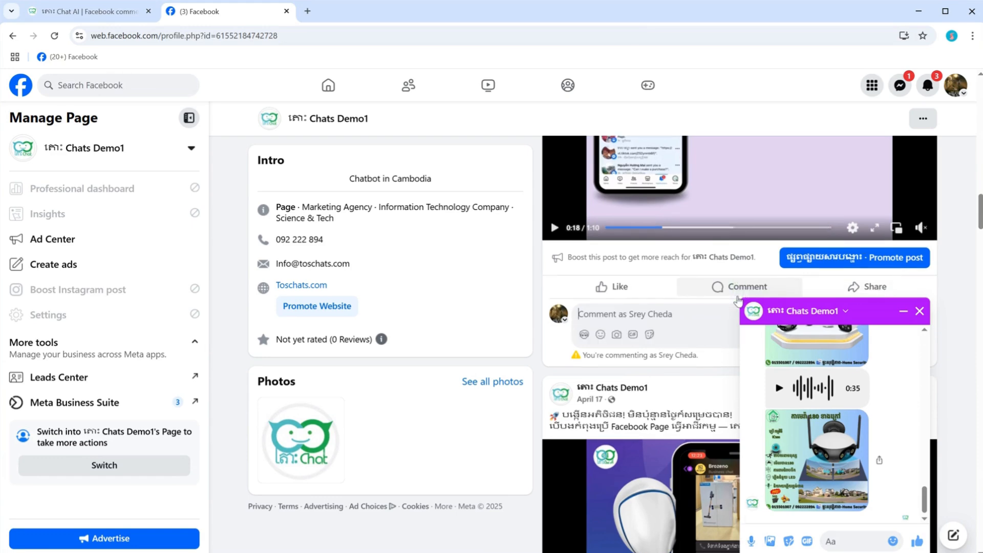
{"action": "scroll", "coordinate": [737, 301], "scroll_direction": "up", "scroll_amount": 15}
{"action": "scroll", "coordinate": [737, 301], "scroll_direction": "down", "scroll_amount": 3}
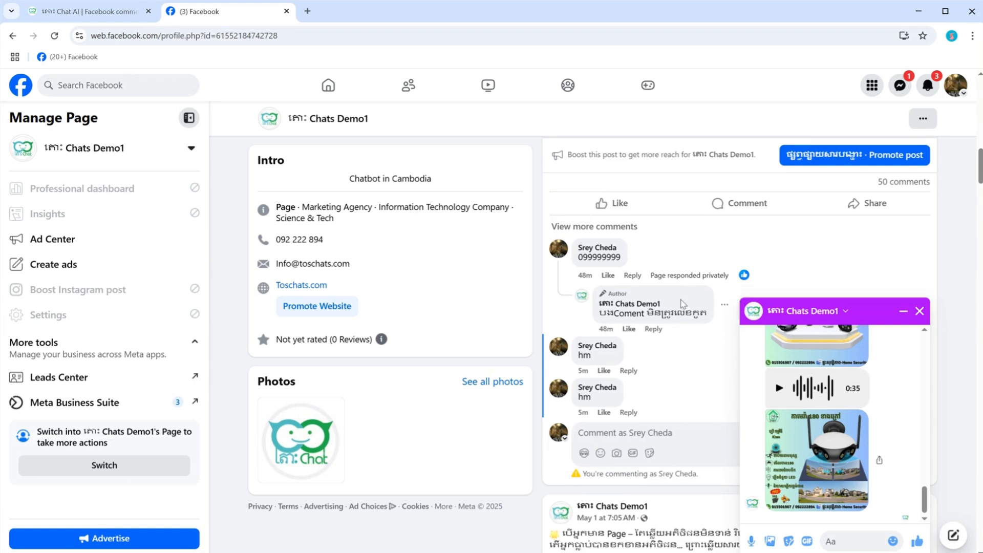
{"action": "left_click_drag", "start_coordinate": [602, 311], "coordinate": [697, 312]}
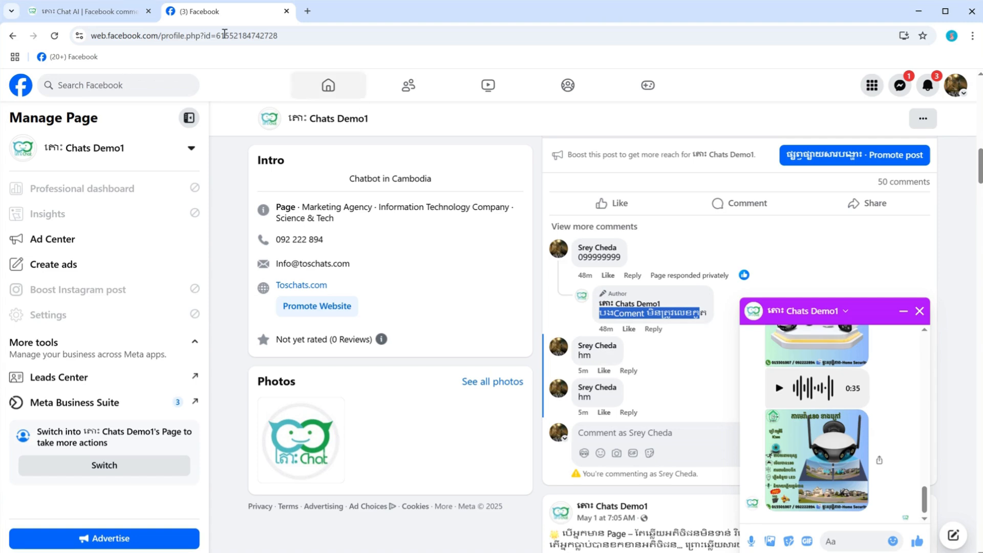
Step: Switch back to Tos Chat AI and begin the comment reply message with "អរគុណបង" followed by the user tag variable
{"action": "left_click", "coordinate": [71, 8]}
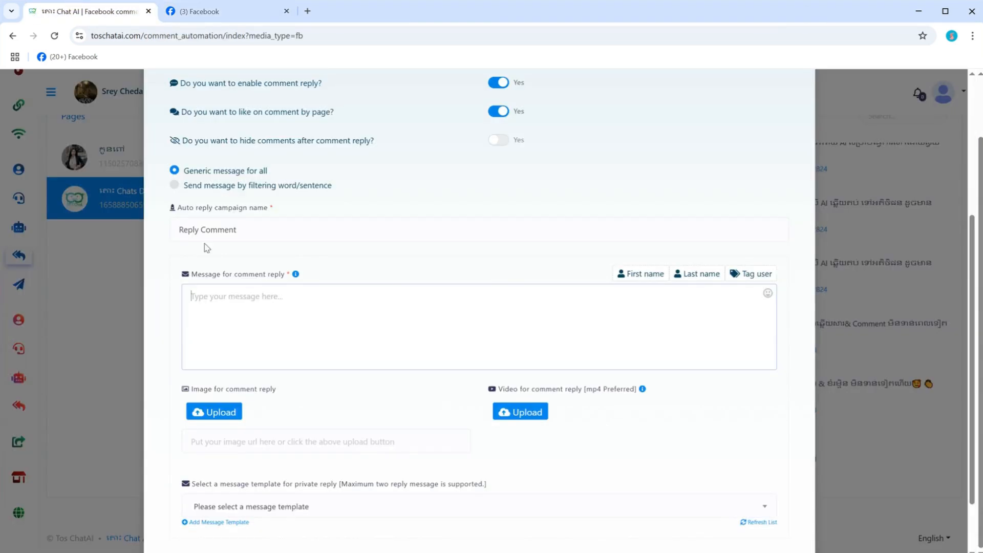
{"action": "left_click", "coordinate": [242, 297]}
{"action": "type", "text": "Gr"}
{"action": "key", "text": "BackSpace"}
{"action": "key", "text": "super+space"}
{"action": "type", "text": "អរគុណបង"}
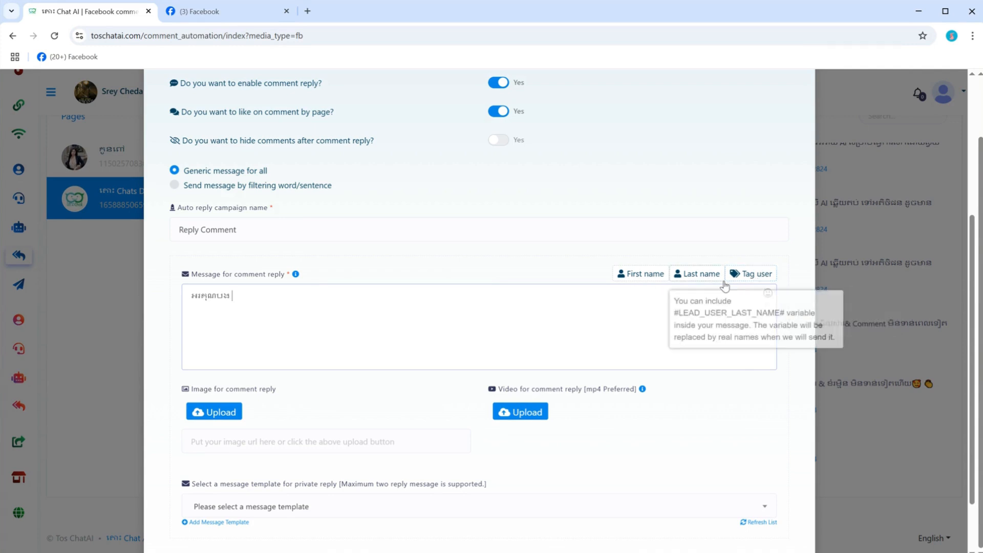
{"action": "left_click", "coordinate": [767, 276]}
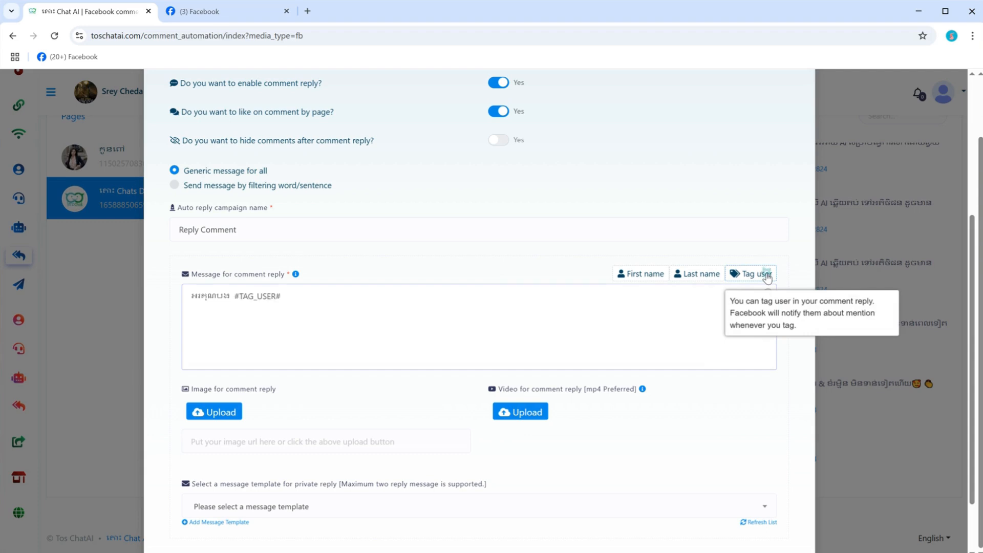
Step: Complete the comment reply message with "ដែលខំមិន" and a second line "សូមបងពិនិត្យក្នុងប្រអប់សារ📩 ក្រុមការងារបានឆ្លើយតប"
{"action": "left_click", "coordinate": [306, 298]}
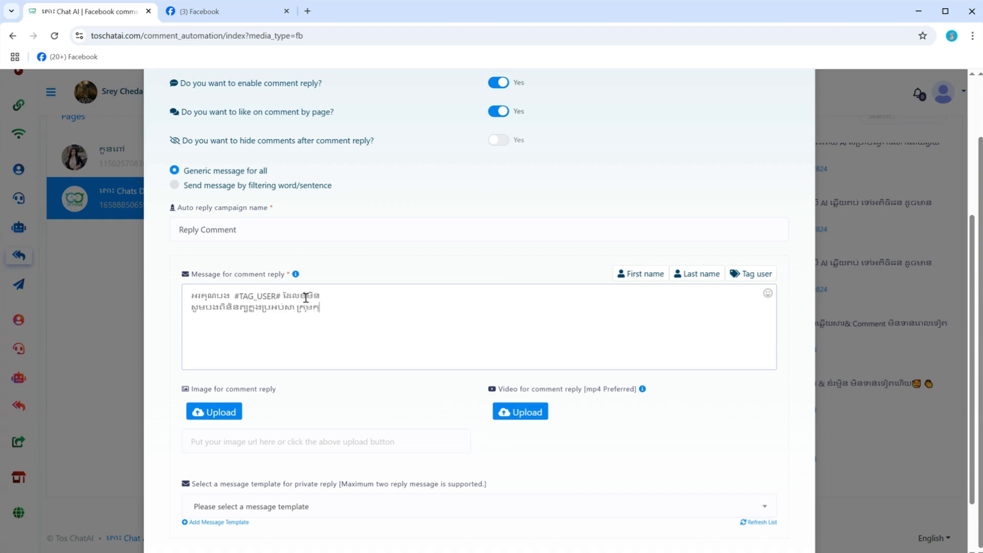
{"action": "type", "text": "បាន"}
{"action": "type", "text": "ឆ្លើយ"}
{"action": "type", "text": "រ"}
{"action": "left_click", "coordinate": [766, 296]}
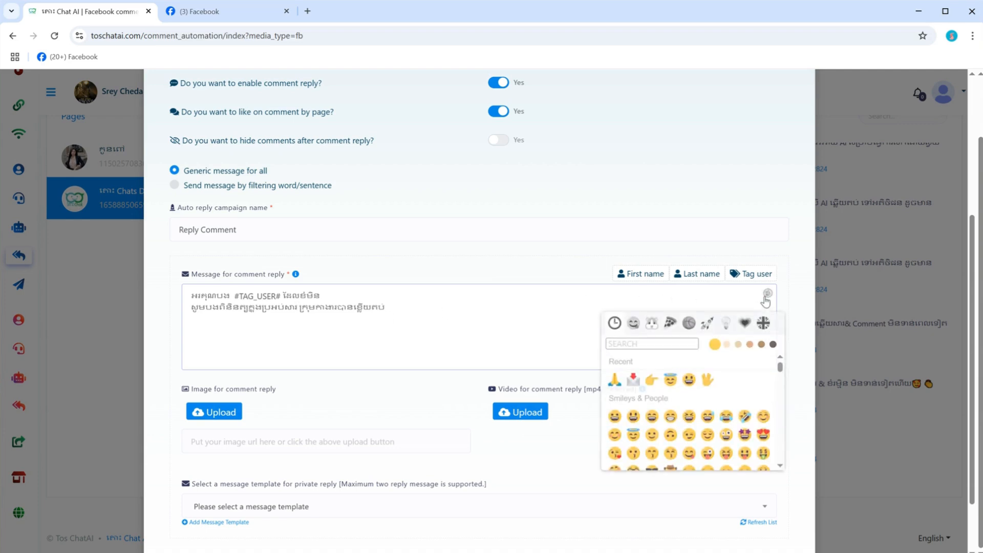
{"action": "left_click", "coordinate": [634, 375]}
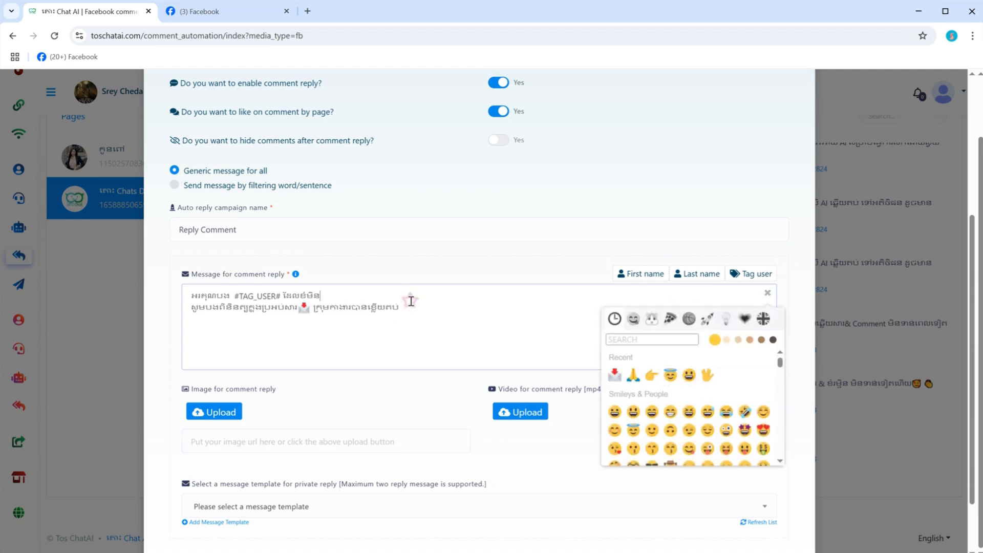
Step: Save the full page reply campaign and dismiss the confirmation
{"action": "scroll", "coordinate": [411, 301], "scroll_direction": "down", "scroll_amount": 2}
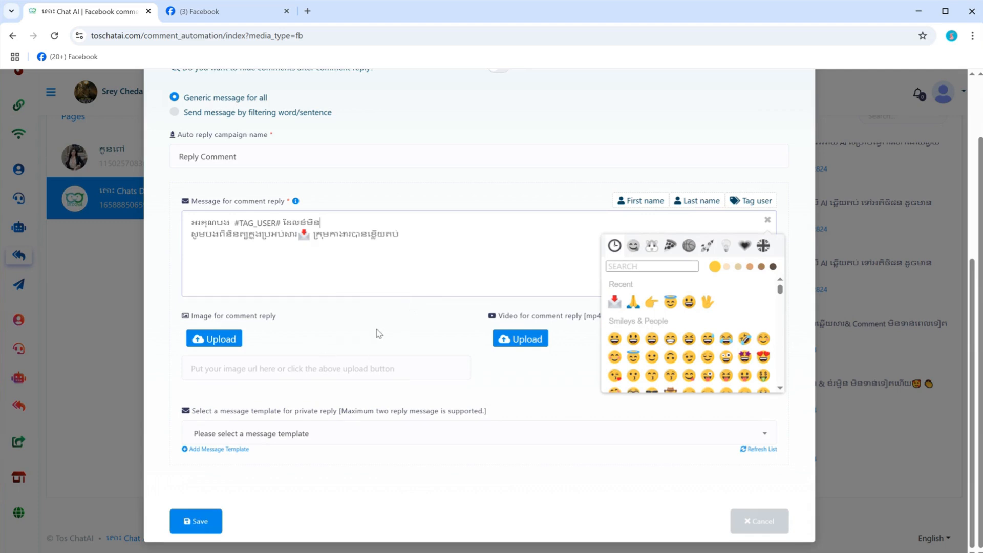
{"action": "left_click", "coordinate": [198, 522]}
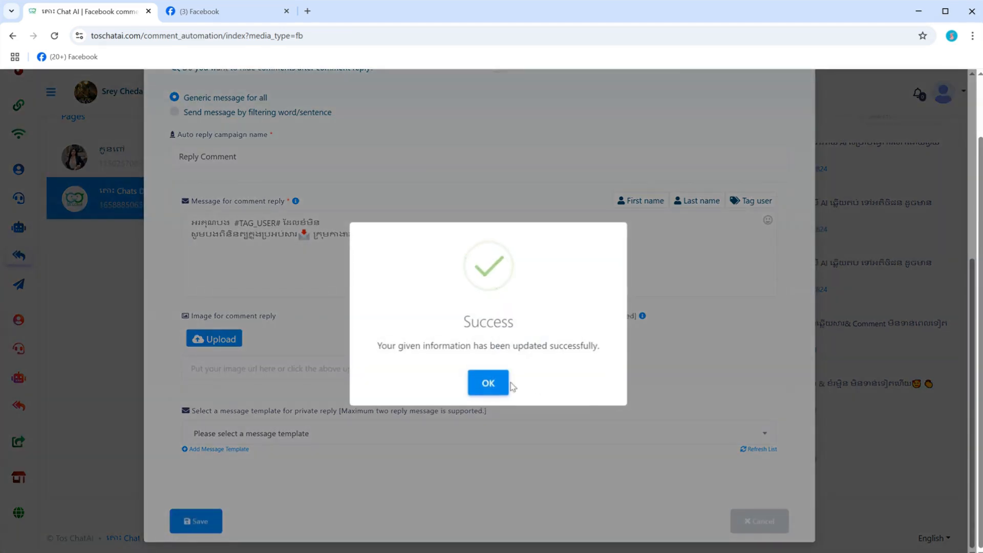
{"action": "left_click", "coordinate": [488, 383]}
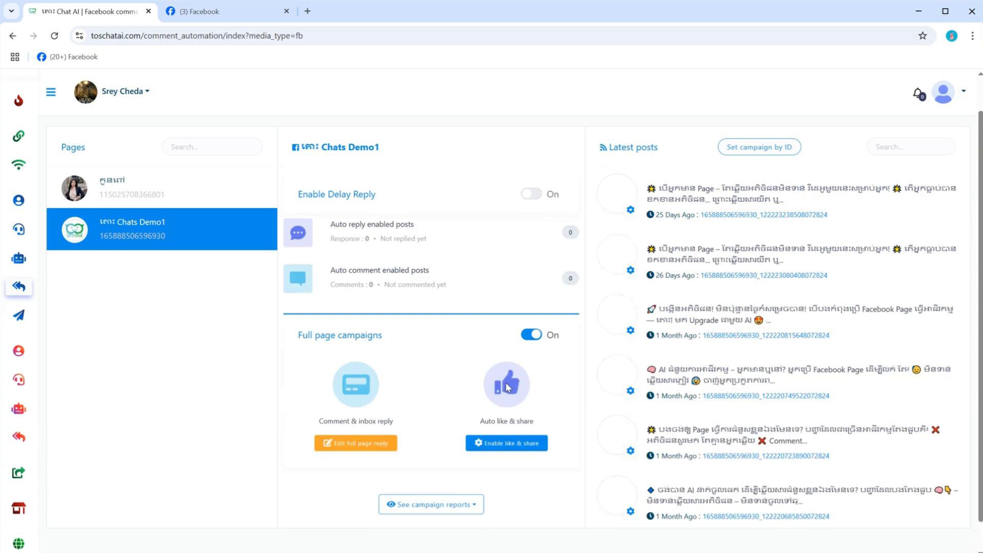
Step: Switch to the Chats Demo1 page on Facebook and post the test comment "hello" under the May 2 video post
{"action": "left_click", "coordinate": [239, 18]}
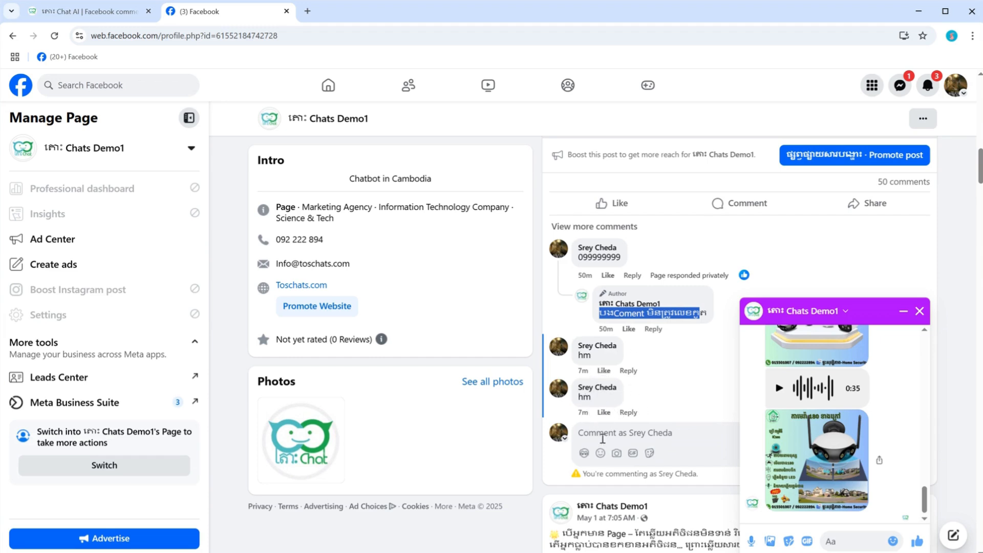
{"action": "left_click", "coordinate": [600, 435]}
{"action": "type", "text": "ហេលាប"}
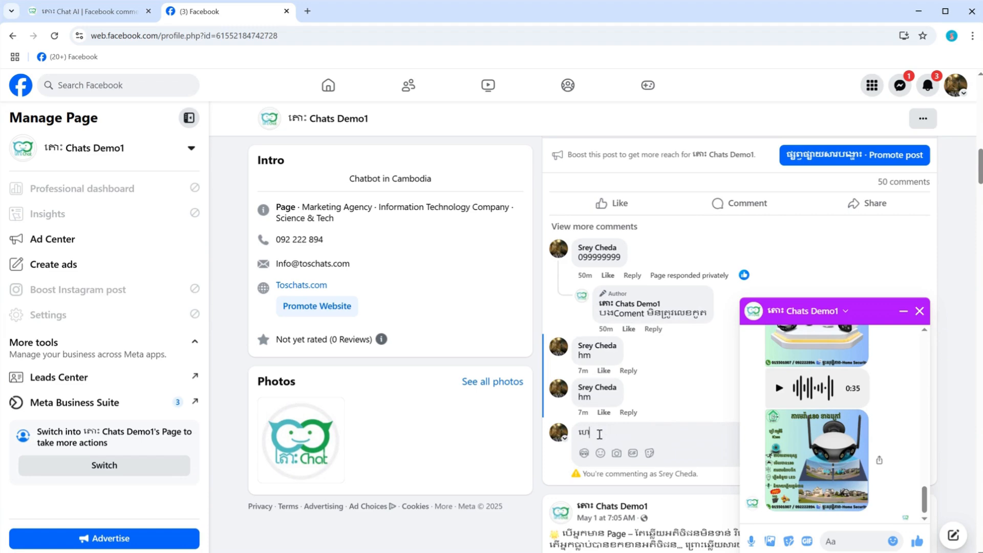
{"action": "key", "text": "BackSpace"}
{"action": "key", "text": "BackSpace"}
{"action": "key", "text": "BackSpace"}
{"action": "key", "text": "BackSpace"}
{"action": "type", "text": "hello"}
{"action": "key", "text": "Return"}
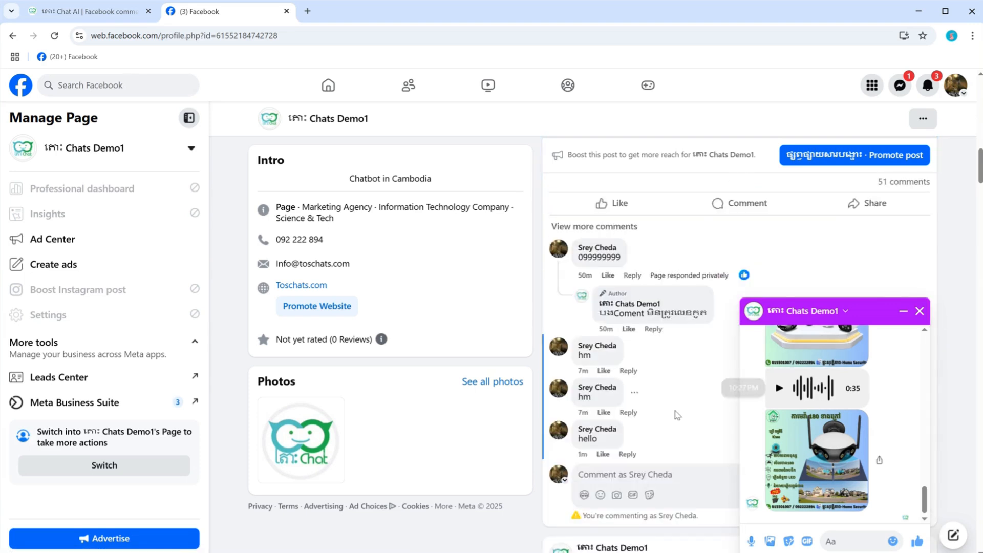
Step: Look for the page's response to the "hello" comment and open the notification about the page's like on it
{"action": "scroll", "coordinate": [673, 413], "scroll_direction": "down", "scroll_amount": 7}
{"action": "scroll", "coordinate": [648, 419], "scroll_direction": "down", "scroll_amount": 1}
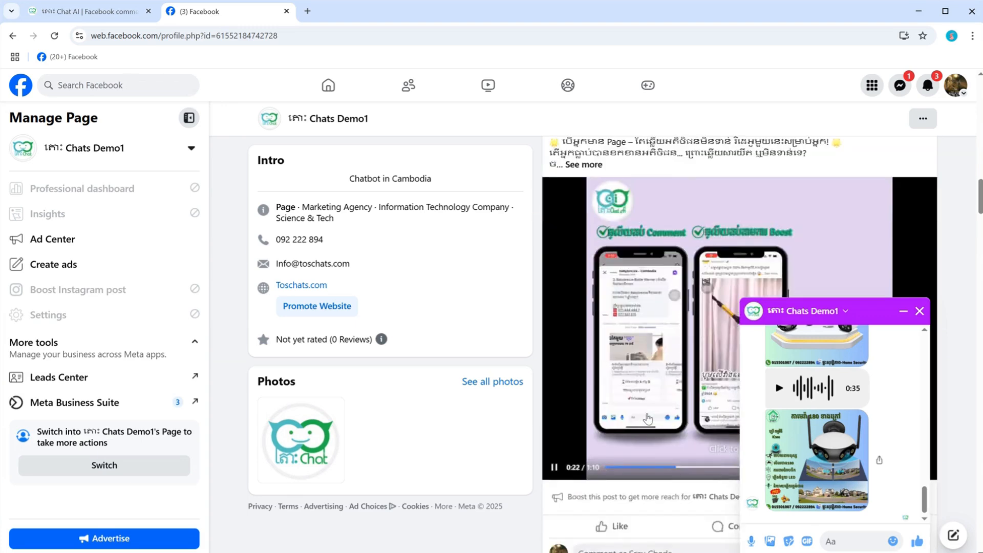
{"action": "scroll", "coordinate": [648, 419], "scroll_direction": "up", "scroll_amount": 12}
{"action": "scroll", "coordinate": [647, 419], "scroll_direction": "down", "scroll_amount": 3}
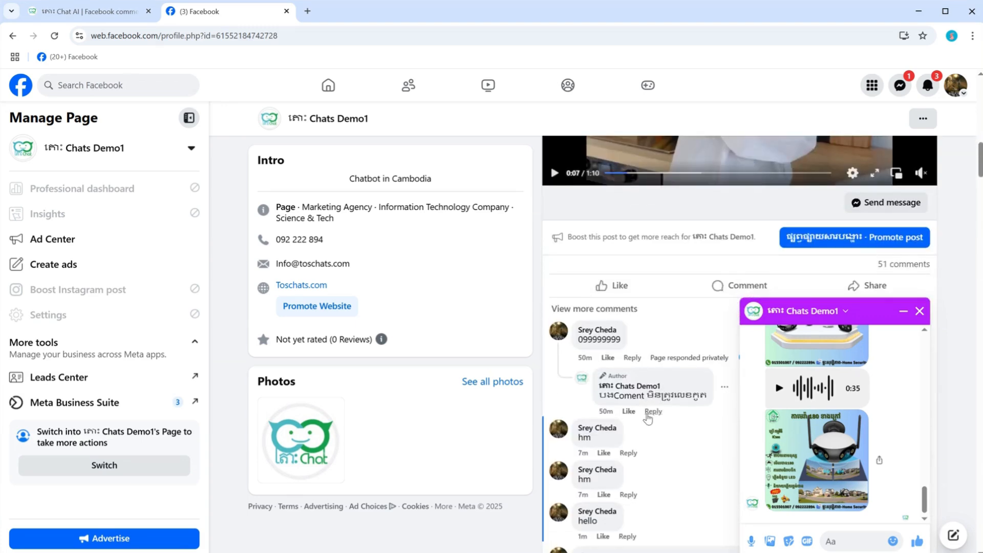
{"action": "scroll", "coordinate": [648, 419], "scroll_direction": "down", "scroll_amount": 2}
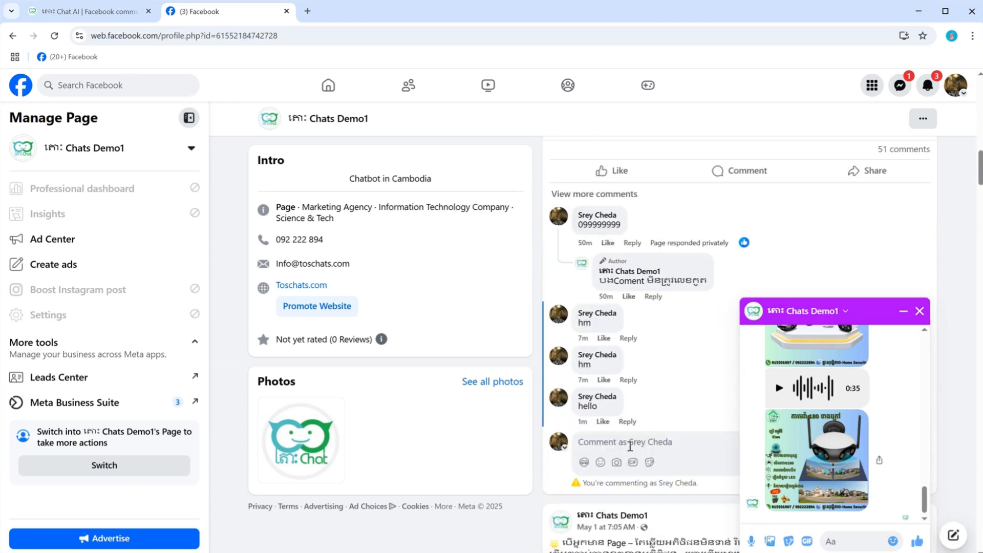
{"action": "left_click", "coordinate": [927, 85]}
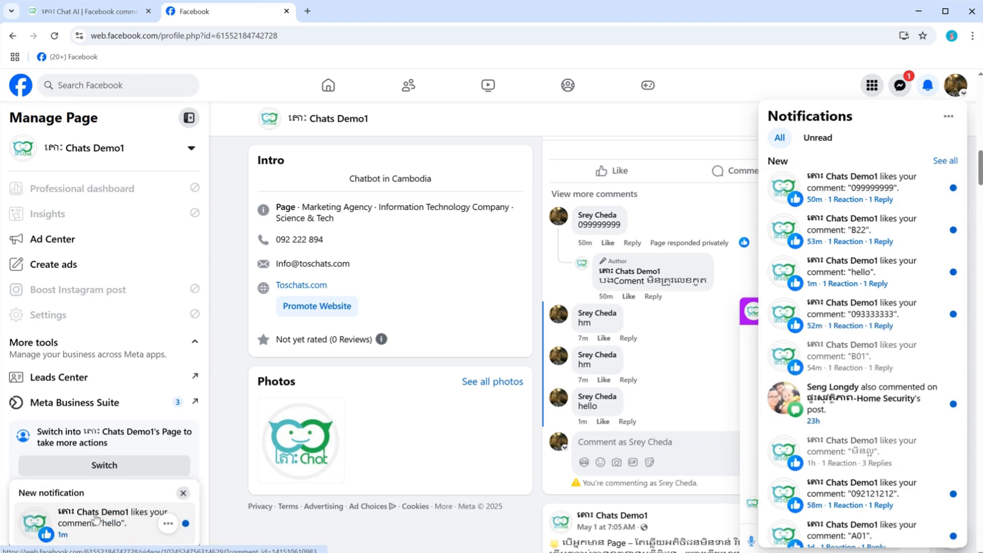
{"action": "left_click", "coordinate": [96, 514]}
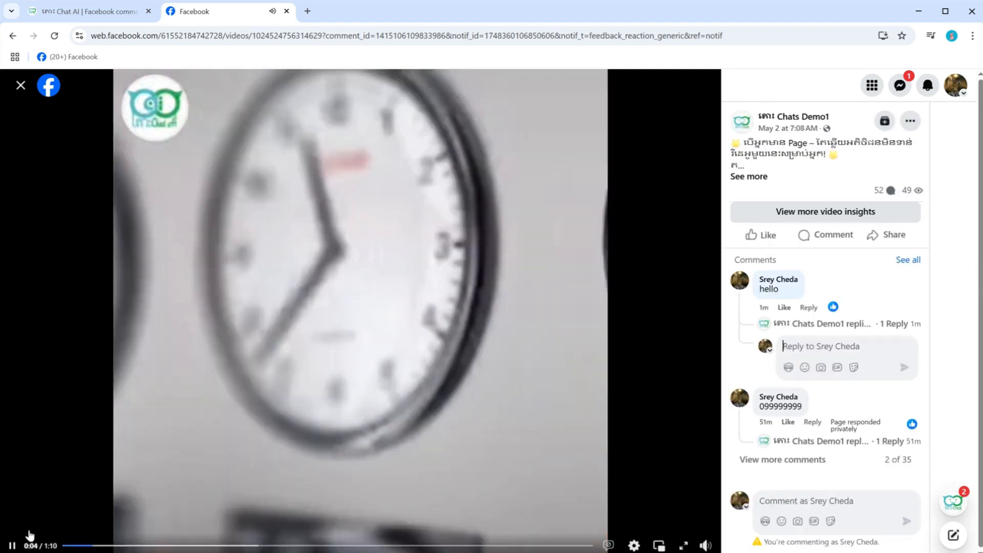
Step: Pause the post's video and expand the page's reply to the "hello" comment to examine its text and the like
{"action": "left_click", "coordinate": [12, 545]}
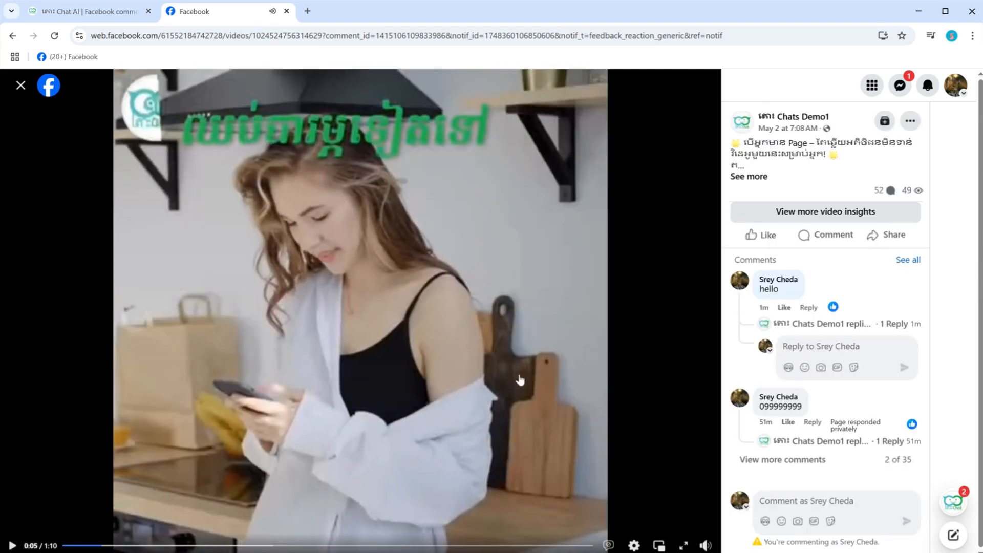
{"action": "left_click", "coordinate": [848, 324]}
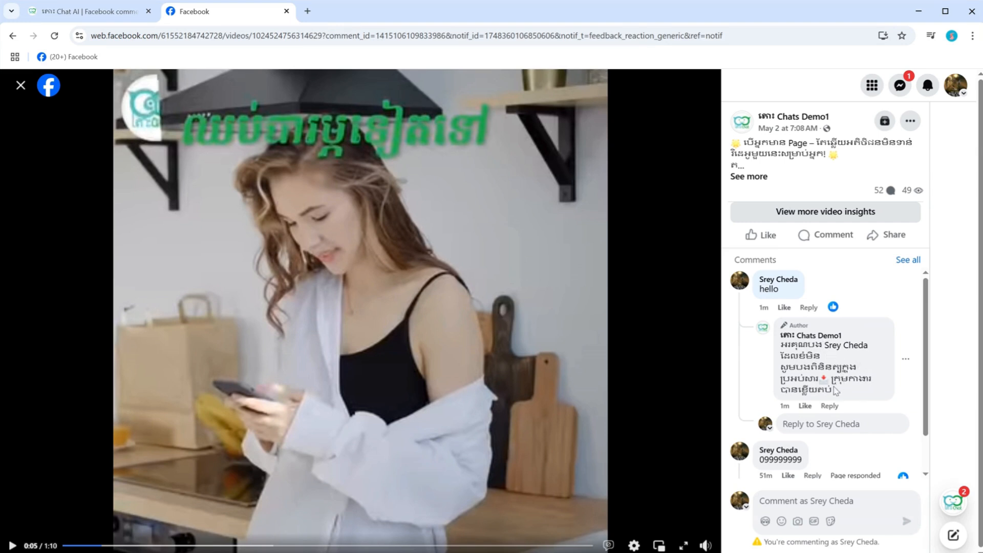
{"action": "mouse_move", "coordinate": [831, 310]}
{"action": "left_click", "coordinate": [121, 16]}
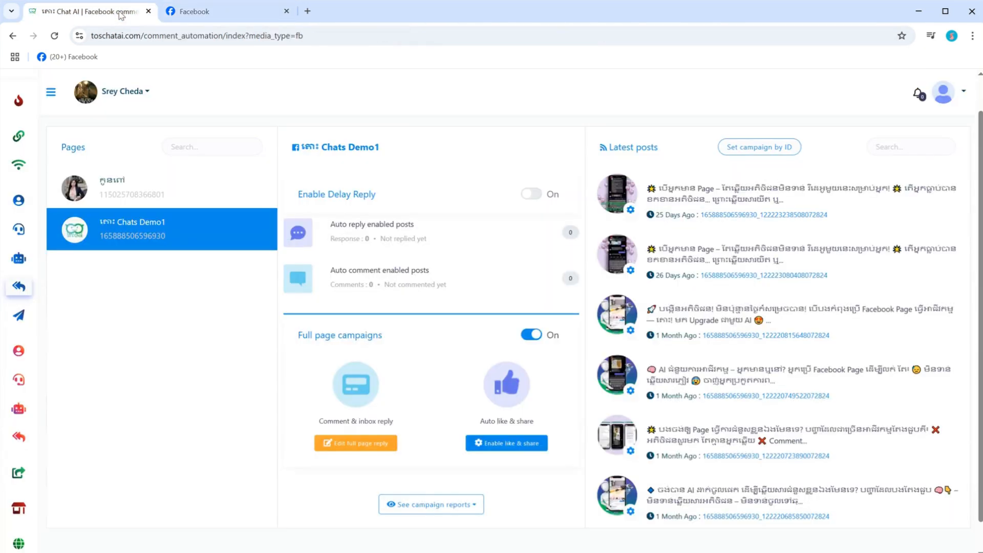
{"action": "left_click", "coordinate": [219, 14]}
{"action": "mouse_move", "coordinate": [830, 337]}
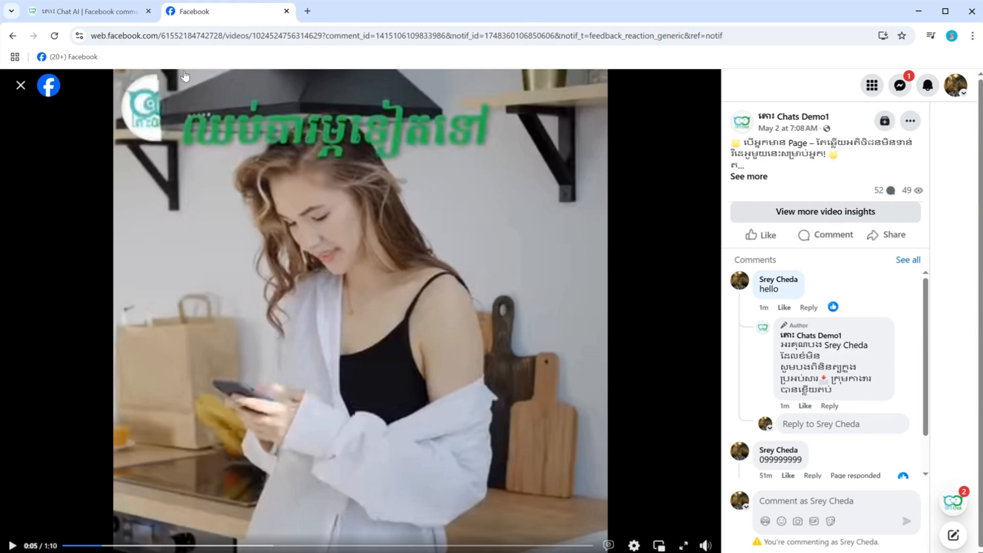
Step: Switch back to Tos Chat AI, edit the full page reply and choose Get Started Template as the private reply message template
{"action": "left_click", "coordinate": [115, 12]}
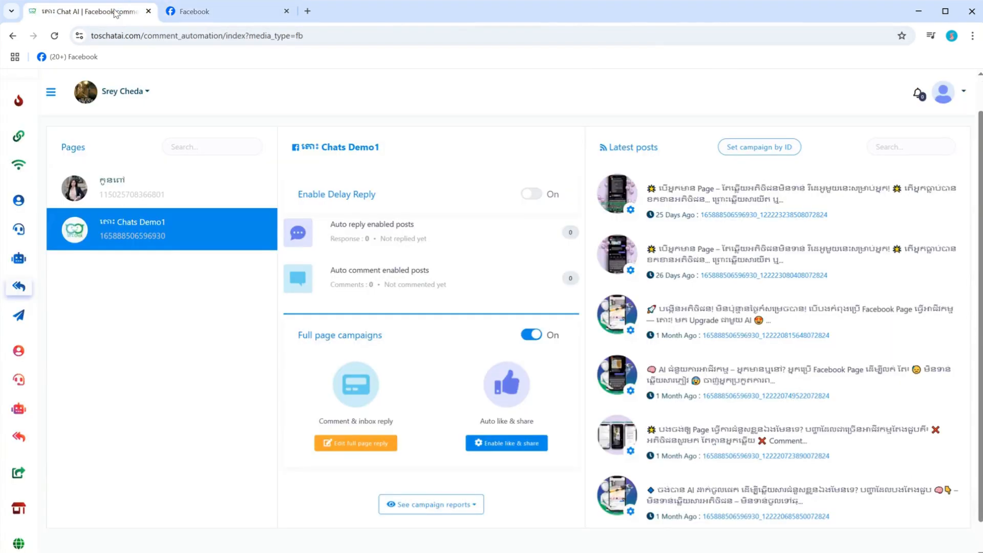
{"action": "left_click", "coordinate": [349, 447]}
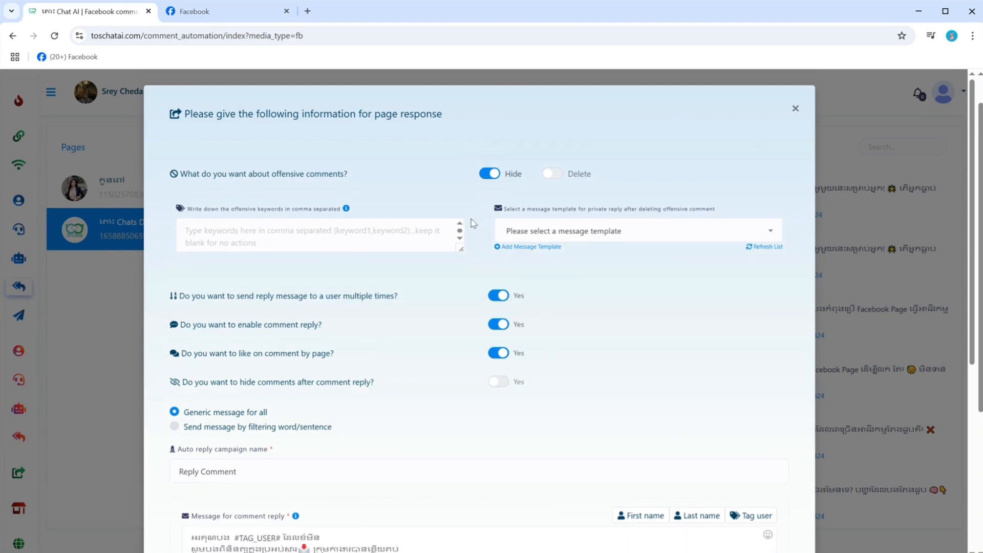
{"action": "scroll", "coordinate": [472, 223], "scroll_direction": "down", "scroll_amount": 6}
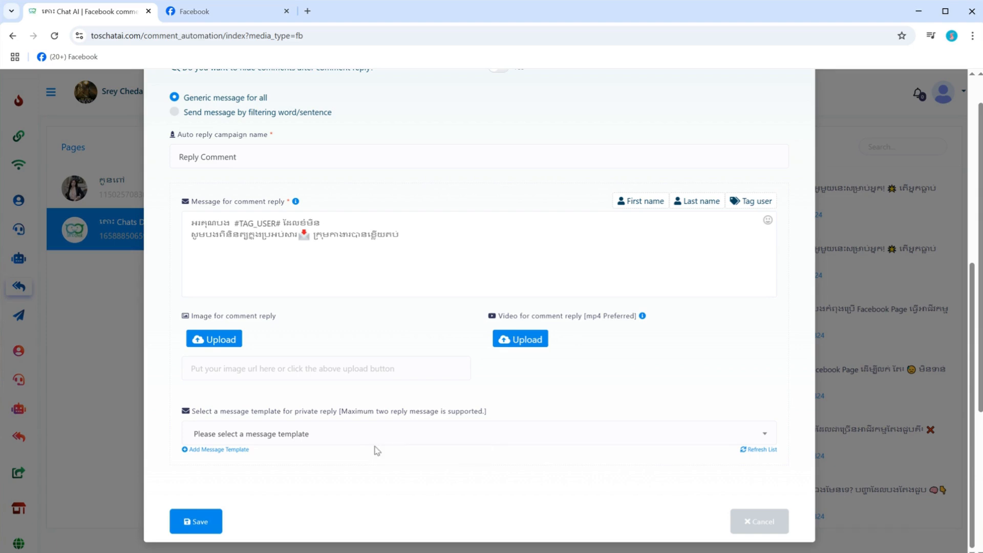
{"action": "left_click", "coordinate": [371, 429]}
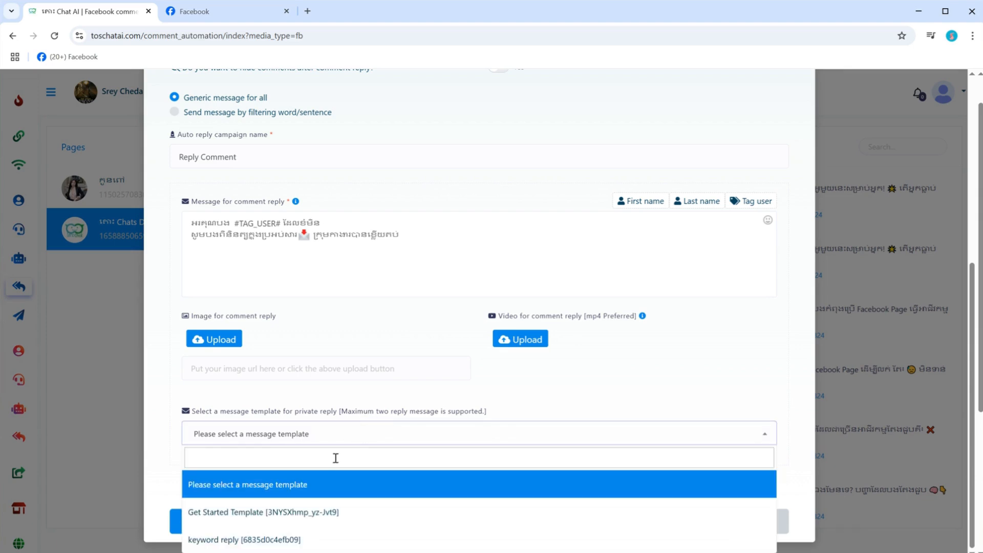
{"action": "left_click", "coordinate": [279, 512]}
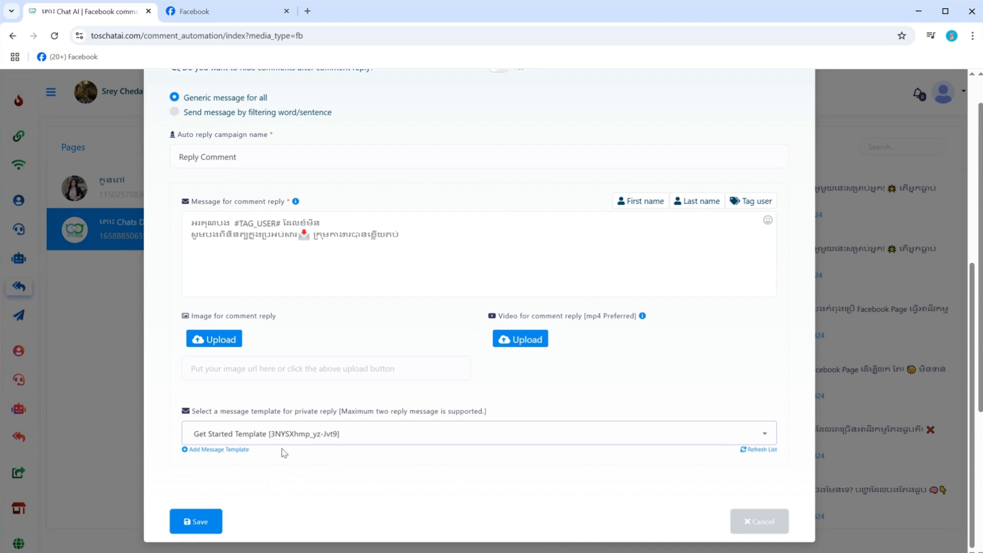
Step: Save the edited full page reply campaign and dismiss the confirmation
{"action": "scroll", "coordinate": [284, 453], "scroll_direction": "down", "scroll_amount": 3}
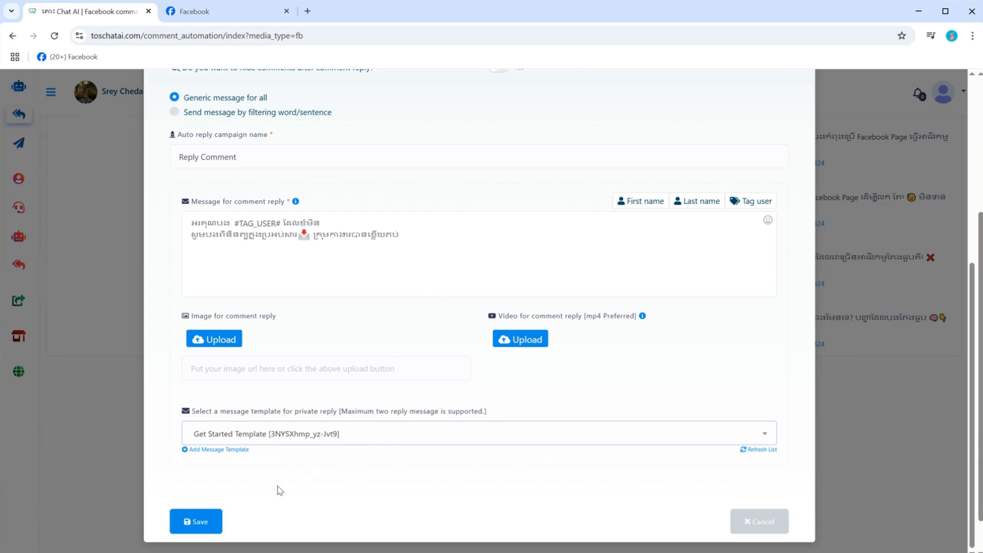
{"action": "left_click", "coordinate": [207, 519]}
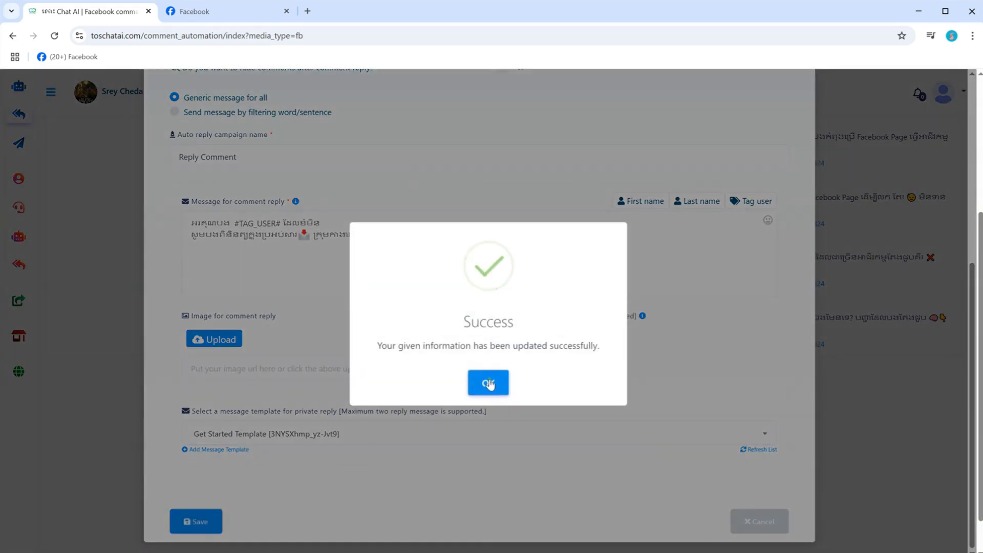
{"action": "left_click", "coordinate": [488, 383]}
{"action": "scroll", "coordinate": [596, 201], "scroll_direction": "up", "scroll_amount": 3}
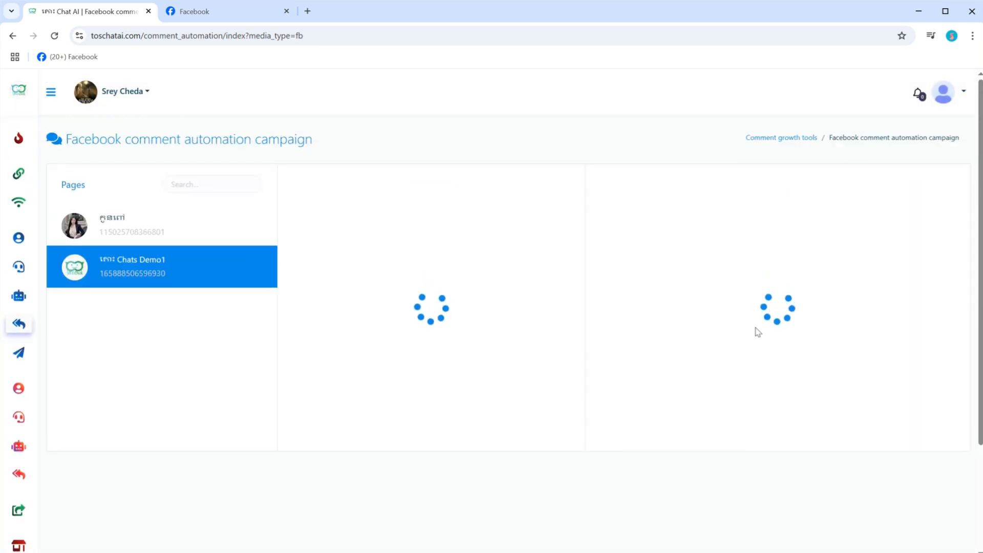
Step: Return to Facebook, close the video view and its floating player, and post the test comment "hi" on the same post
{"action": "left_click", "coordinate": [232, 13]}
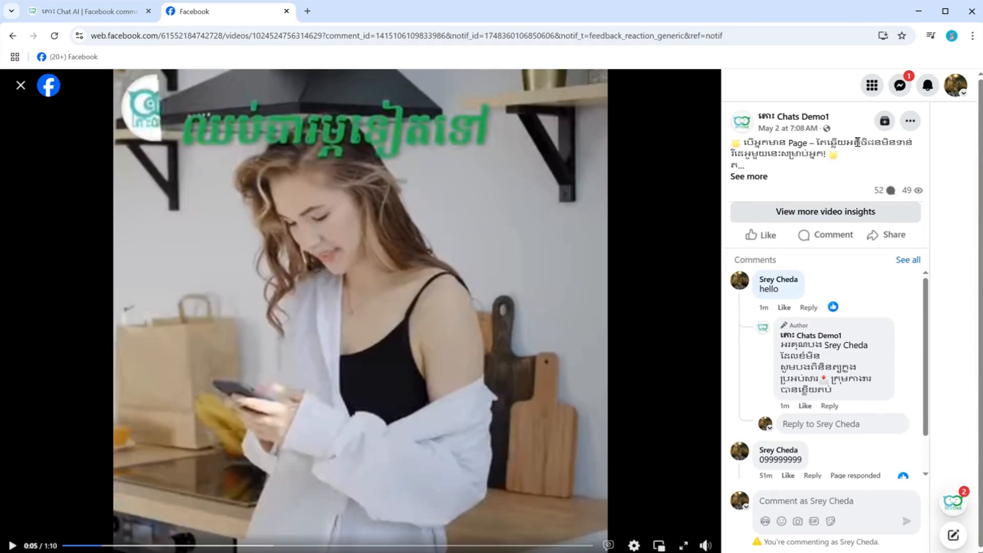
{"action": "left_click", "coordinate": [21, 85]}
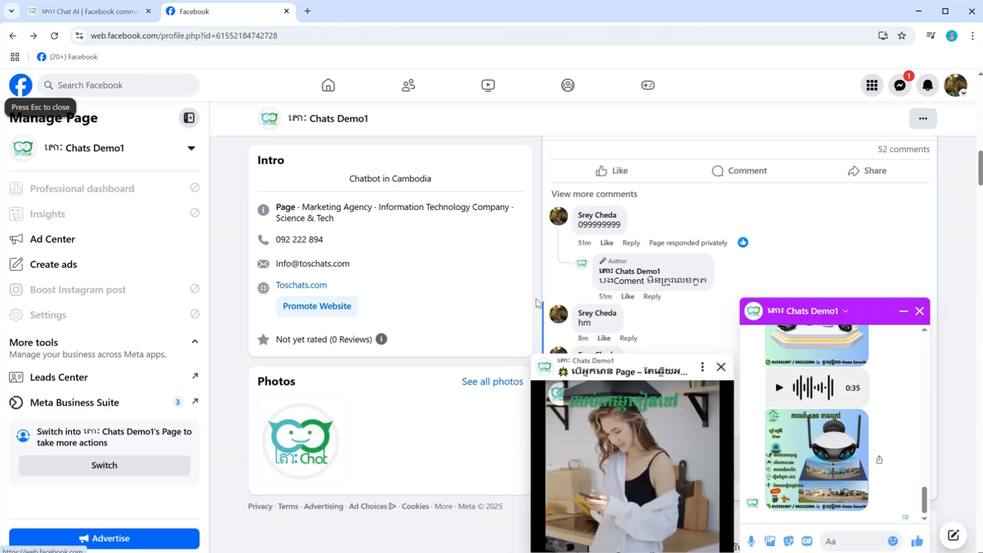
{"action": "left_click", "coordinate": [721, 367]}
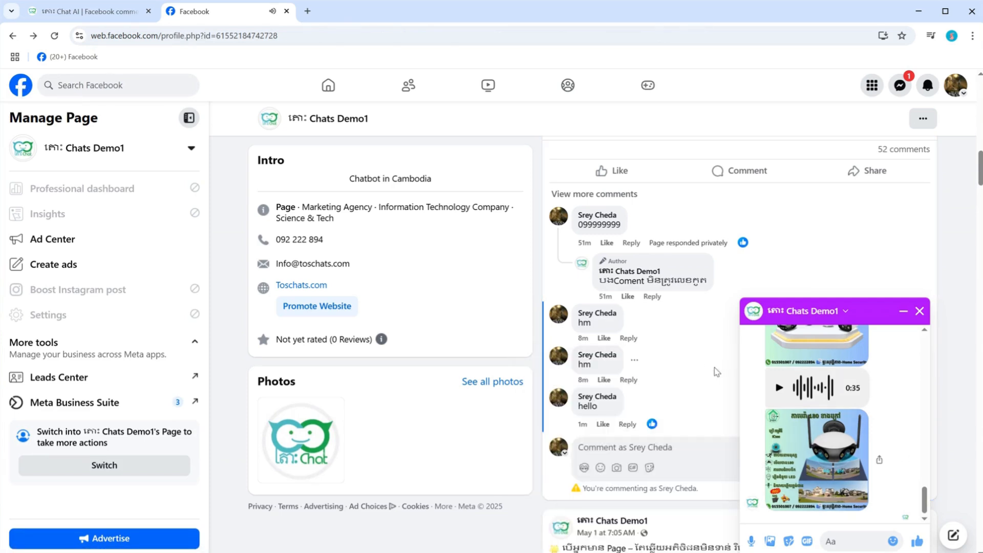
{"action": "type", "text": "hi"}
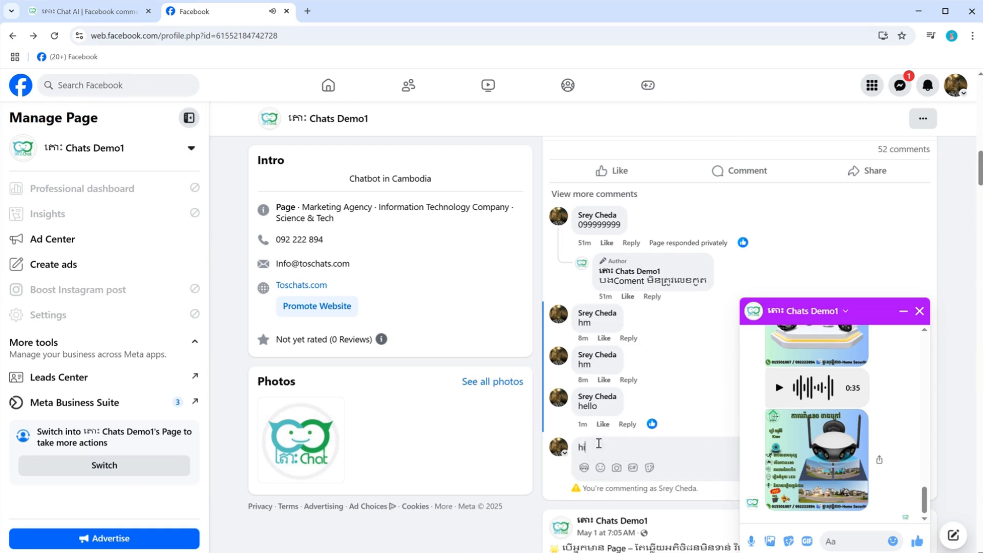
{"action": "key", "text": "Return"}
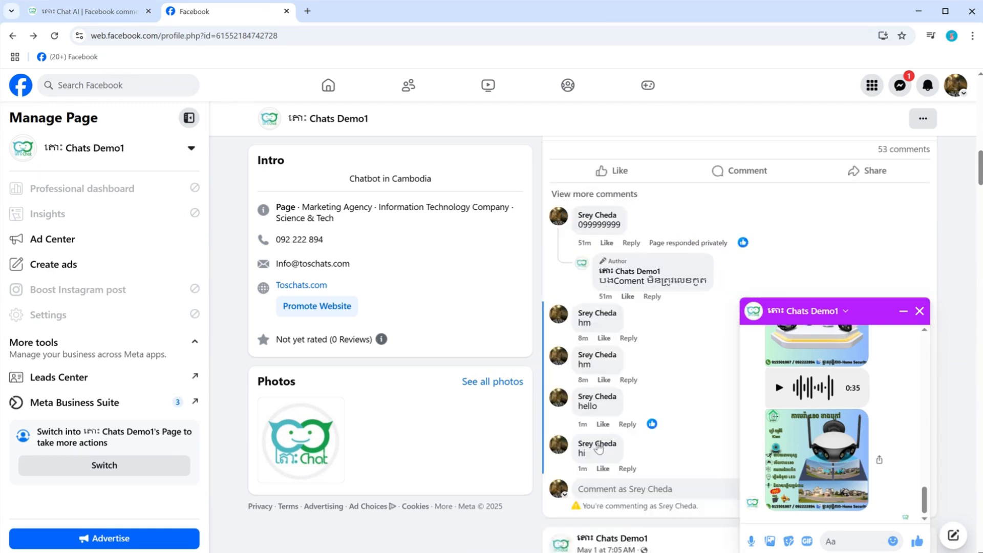
Step: Examine the post's comments and the Chats Demo1 chat window for the page's private reply to the "hi" comment
{"action": "left_click", "coordinate": [698, 358]}
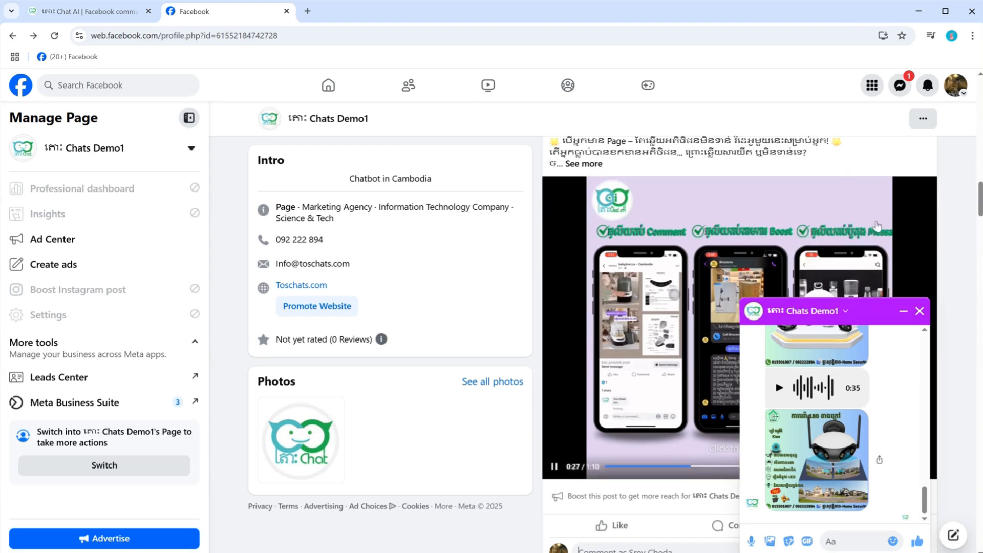
{"action": "scroll", "coordinate": [860, 170], "scroll_direction": "down", "scroll_amount": 2}
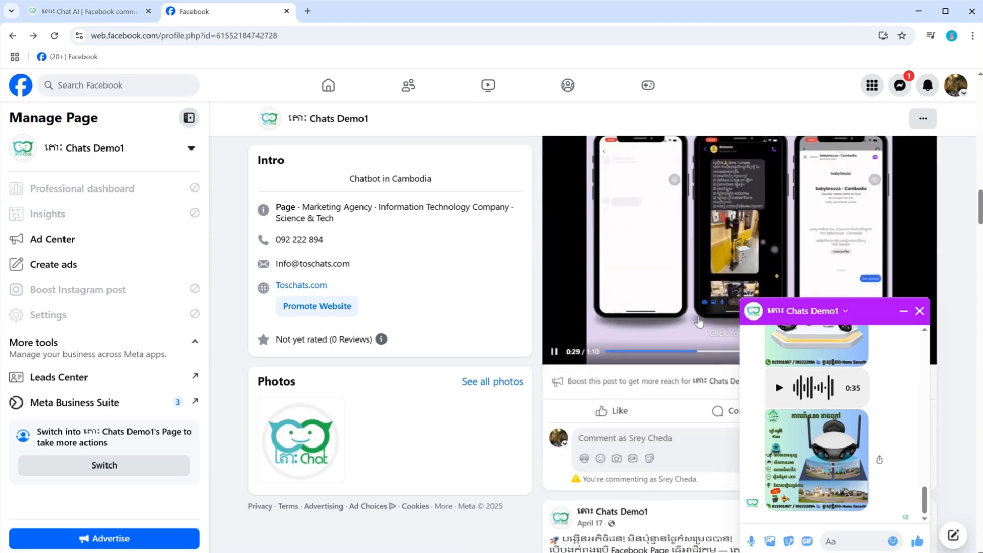
{"action": "scroll", "coordinate": [700, 316], "scroll_direction": "down", "scroll_amount": 3}
{"action": "scroll", "coordinate": [700, 316], "scroll_direction": "up", "scroll_amount": 2}
{"action": "scroll", "coordinate": [700, 316], "scroll_direction": "down", "scroll_amount": 3}
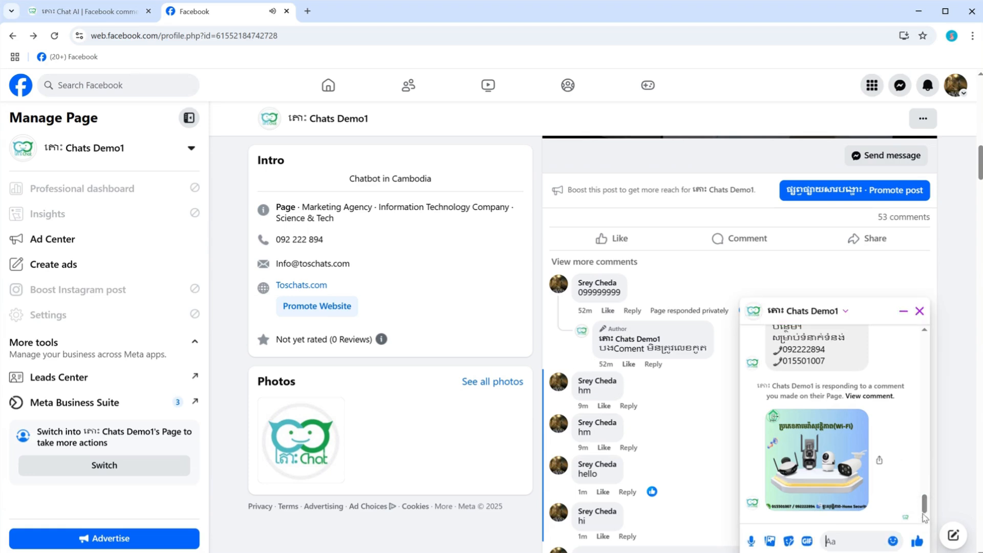
{"action": "left_click_drag", "start_coordinate": [925, 504], "coordinate": [925, 490]}
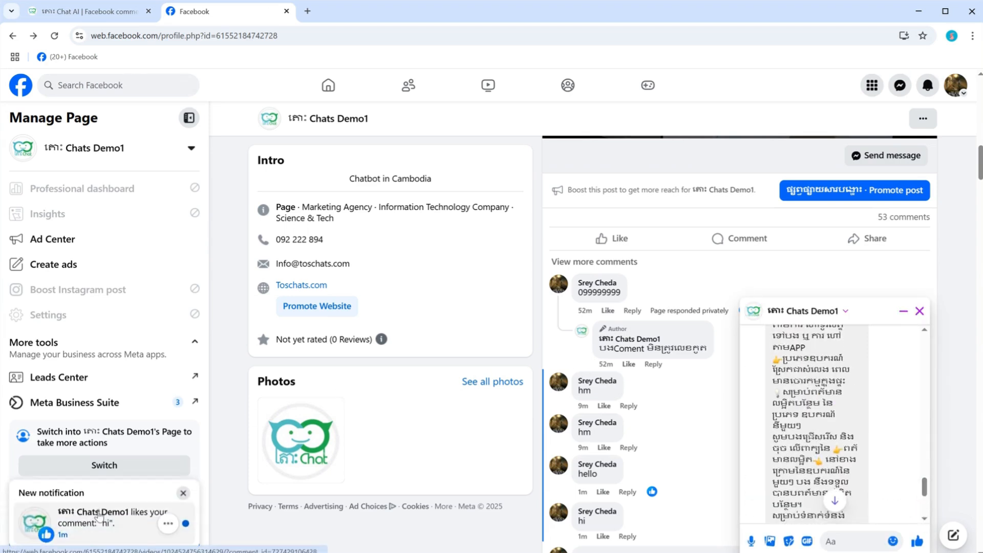
Step: Open the like notification for the "hi" comment, examine the video's full comment list, and close the video view and its floating player
{"action": "left_click", "coordinate": [99, 515]}
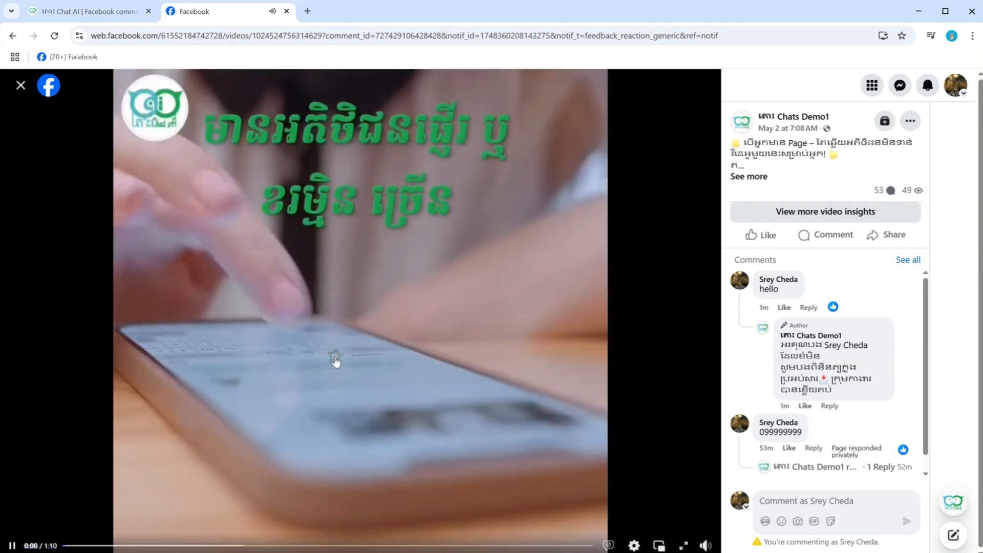
{"action": "left_click", "coordinate": [336, 361]}
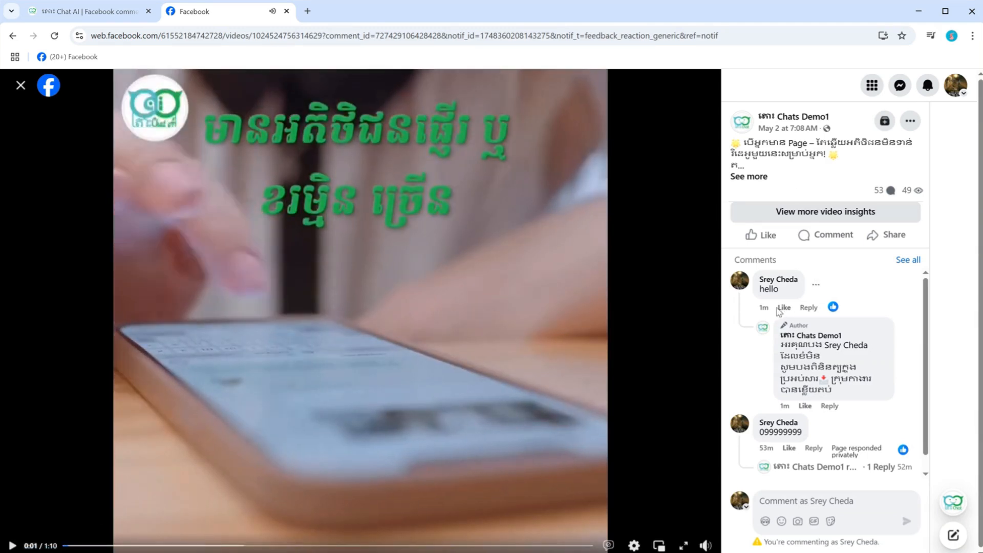
{"action": "scroll", "coordinate": [798, 350], "scroll_direction": "down", "scroll_amount": 1}
{"action": "scroll", "coordinate": [797, 351], "scroll_direction": "up", "scroll_amount": 1}
{"action": "left_click", "coordinate": [913, 261]}
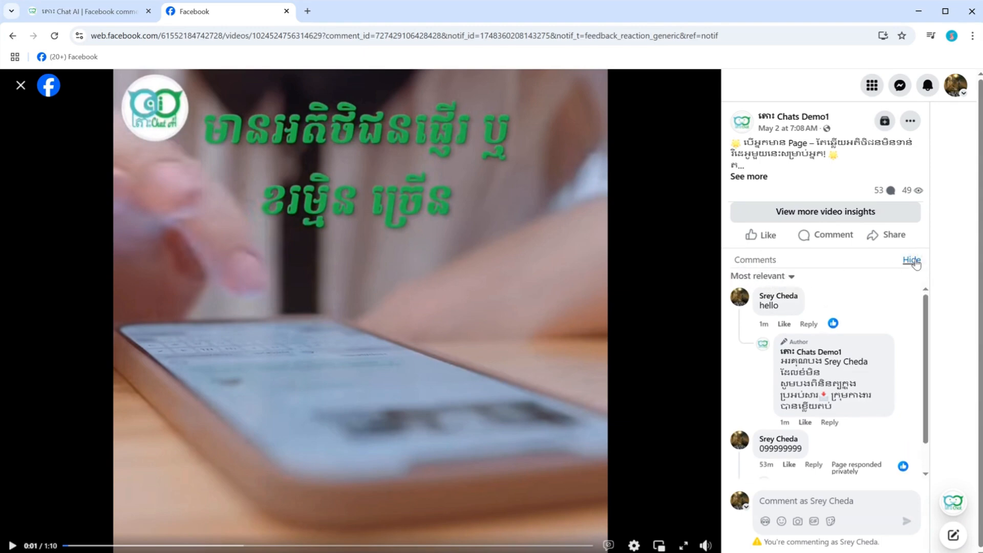
{"action": "left_click", "coordinate": [793, 279]}
{"action": "left_click", "coordinate": [618, 378]}
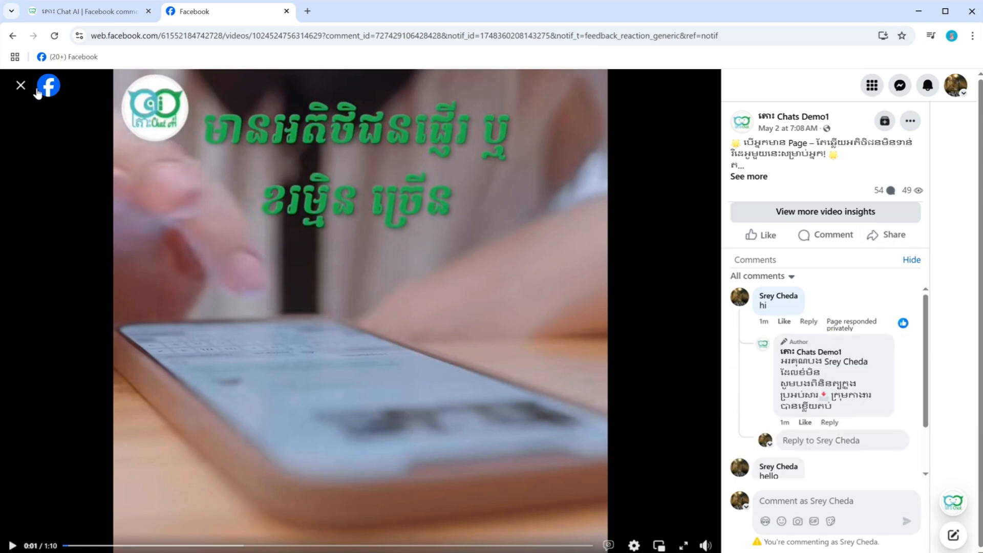
{"action": "left_click", "coordinate": [22, 86]}
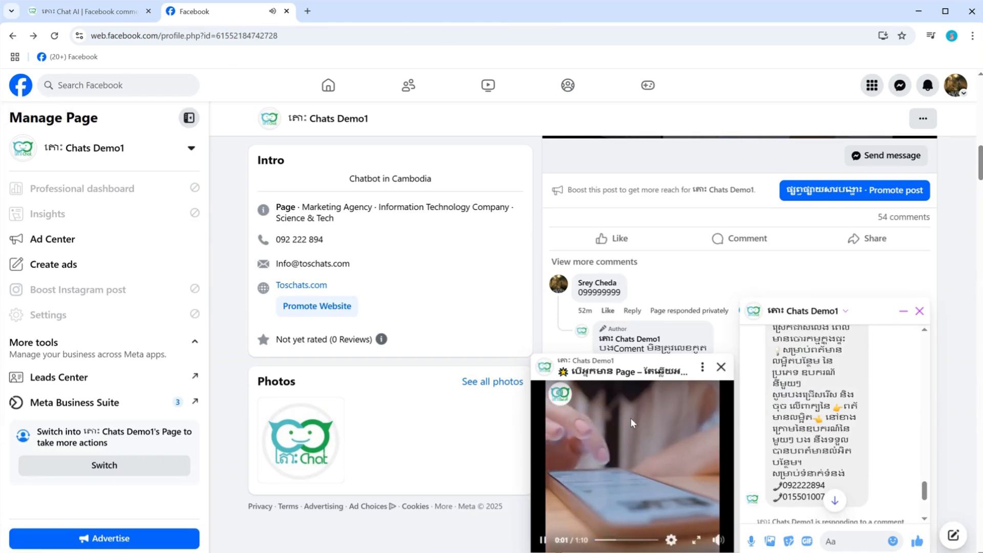
{"action": "left_click", "coordinate": [721, 368]}
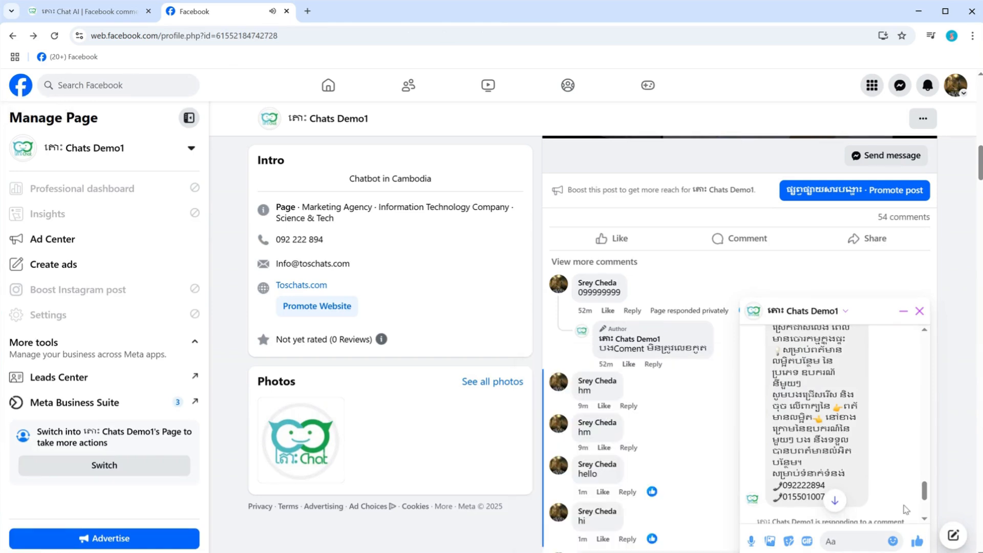
Step: Open the commented video from the page's private reply in the Chats Demo1 chat, review the chat and close its window
{"action": "left_click_drag", "start_coordinate": [924, 495], "coordinate": [925, 468]}
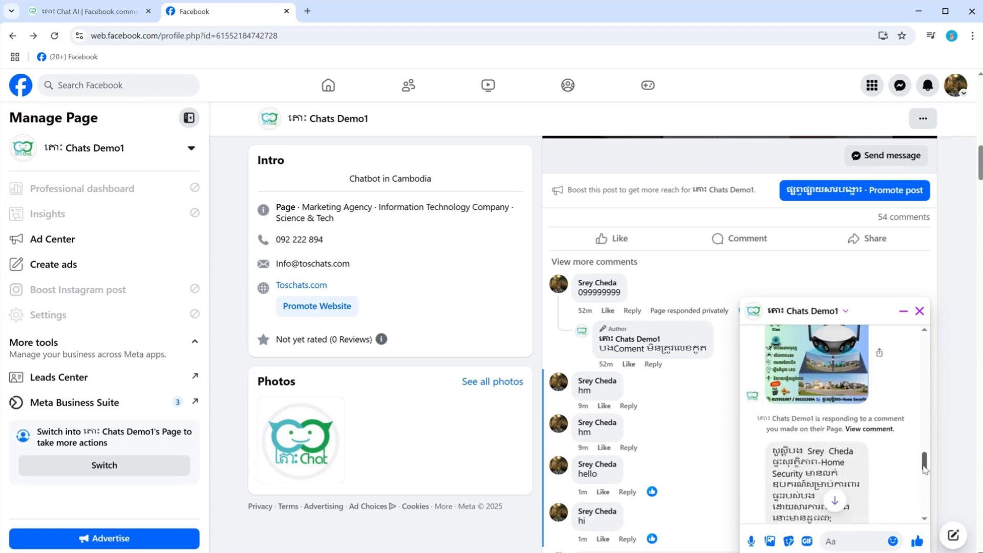
{"action": "left_click", "coordinate": [876, 430]}
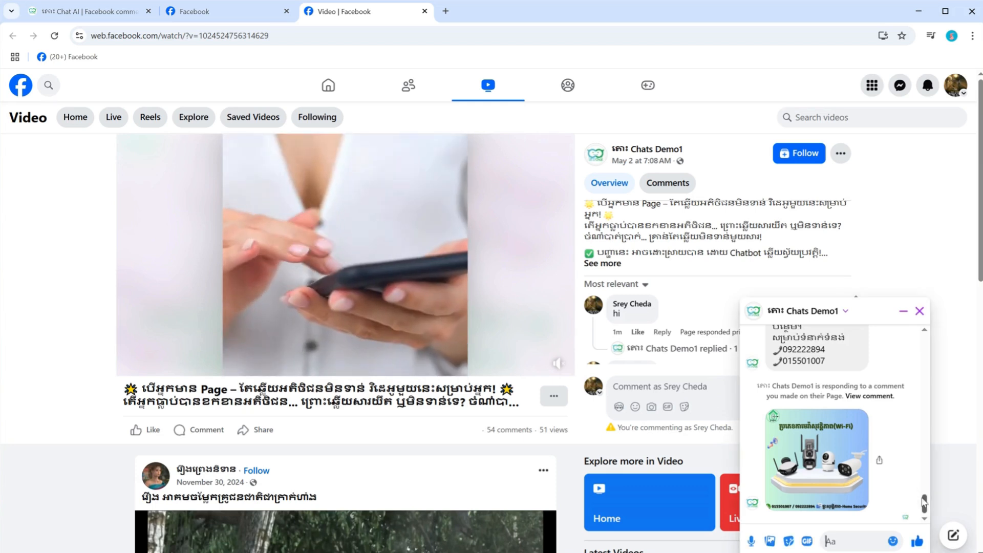
{"action": "mouse_move", "coordinate": [924, 505]}
{"action": "left_mouse_down"}
{"action": "mouse_move", "coordinate": [924, 490]}
{"action": "mouse_move", "coordinate": [924, 504]}
{"action": "left_mouse_up"}
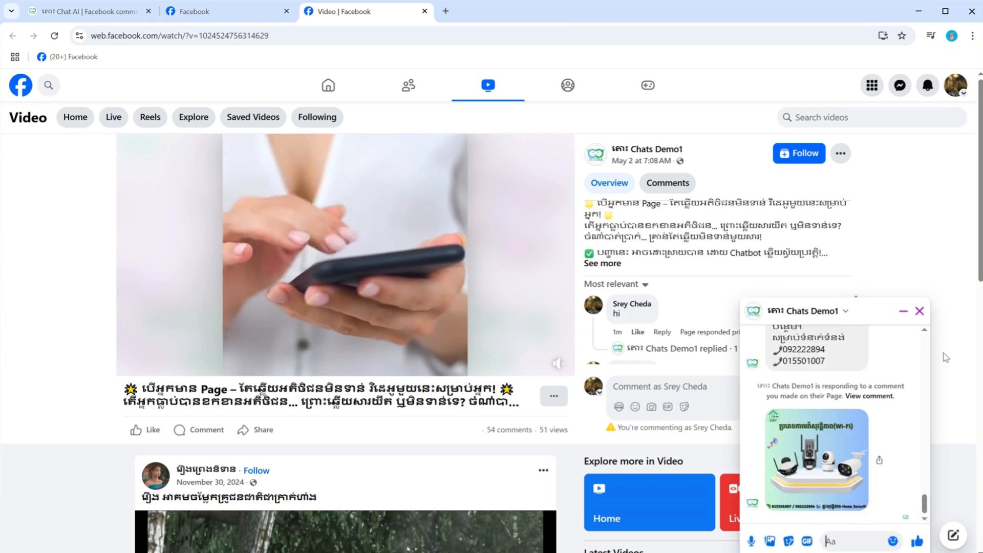
{"action": "left_click", "coordinate": [920, 311]}
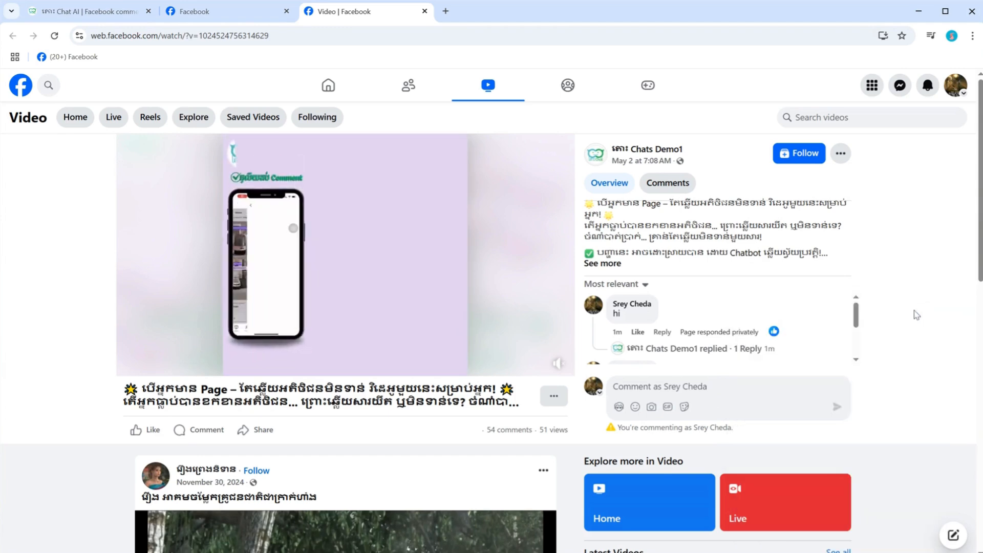
Step: Switch to Tos Chat AI, upload 1.jpg as the comment reply image in the full page reply, and save the campaign
{"action": "left_click", "coordinate": [61, 9]}
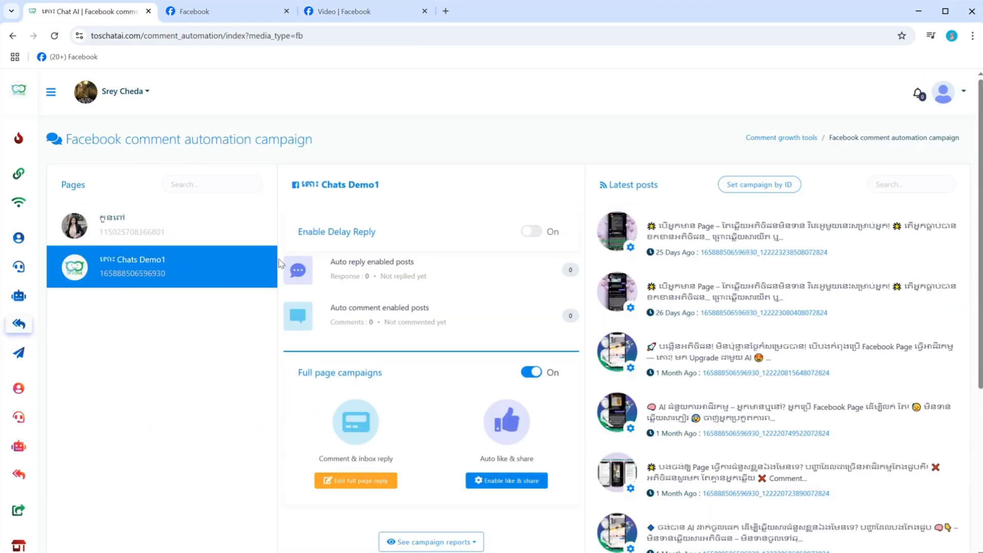
{"action": "left_click", "coordinate": [351, 483]}
{"action": "scroll", "coordinate": [489, 263], "scroll_direction": "down", "scroll_amount": 6}
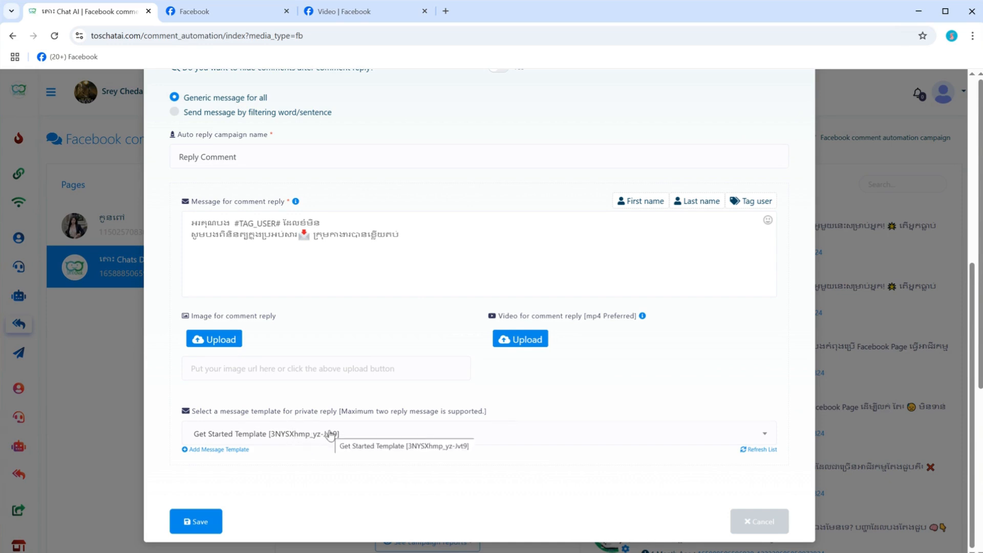
{"action": "left_click", "coordinate": [214, 341]}
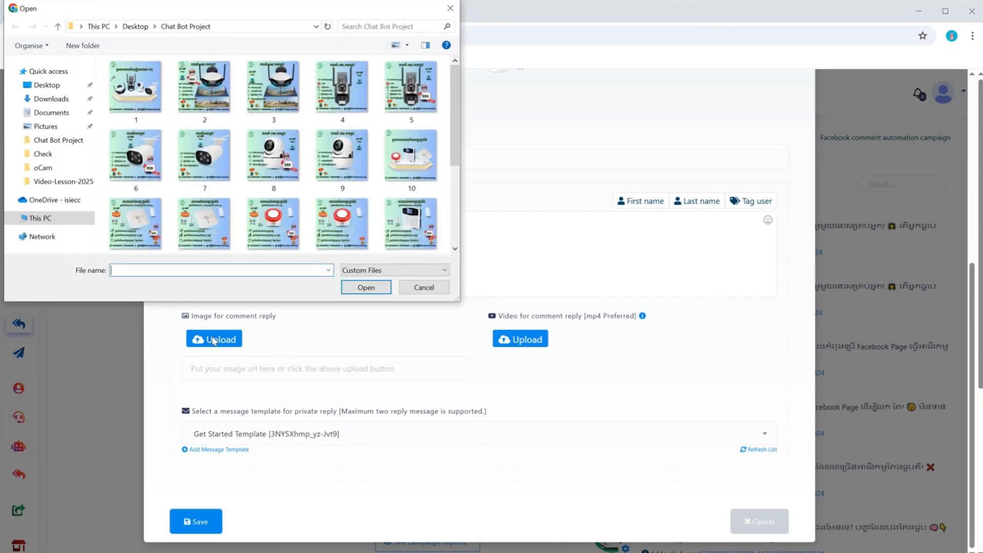
{"action": "double_click", "coordinate": [148, 106]}
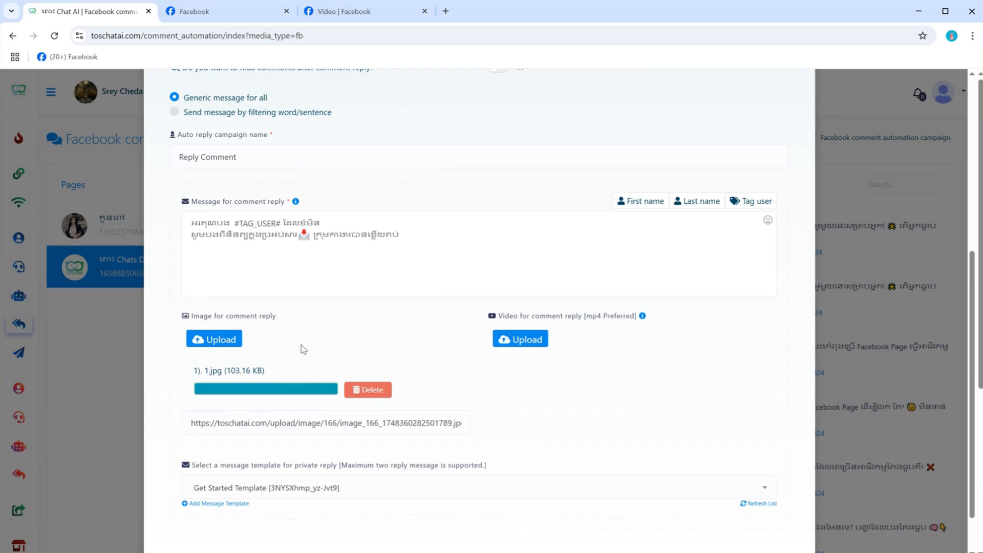
{"action": "scroll", "coordinate": [304, 349], "scroll_direction": "down", "scroll_amount": 1}
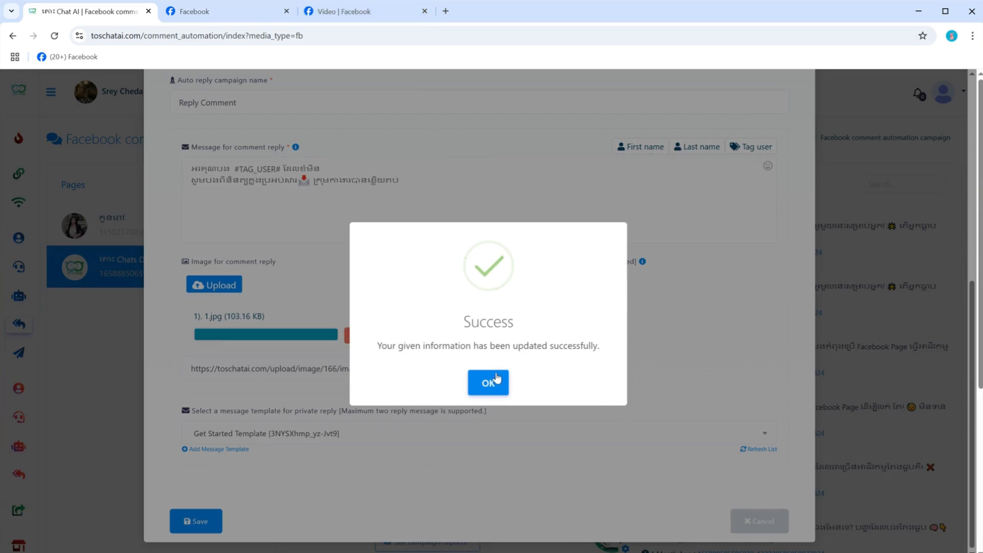
{"action": "left_click", "coordinate": [494, 380]}
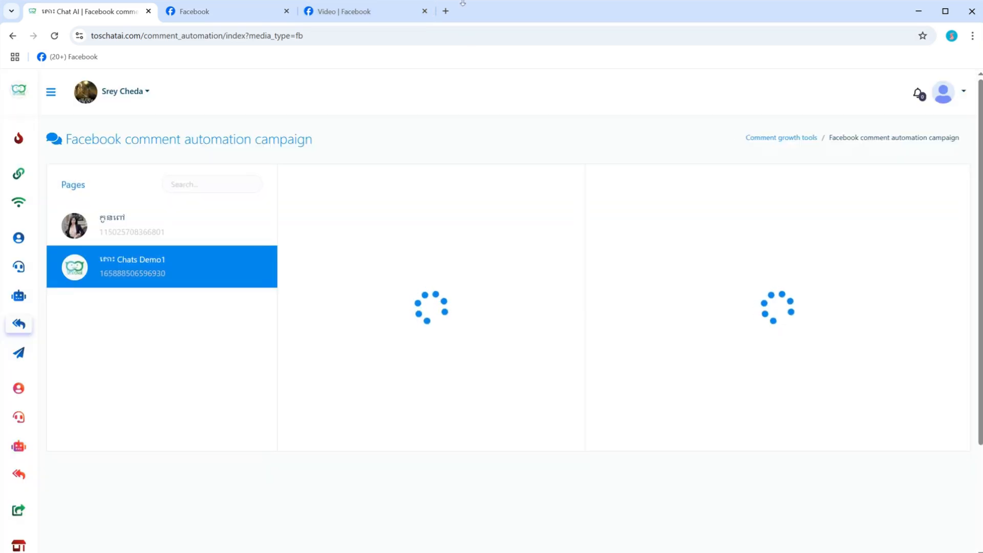
Step: Close the extra video page, return to the Chats Demo1 Facebook page and post the test comment "hello 01" on the same post
{"action": "left_click", "coordinate": [425, 11]}
{"action": "left_click", "coordinate": [226, 11]}
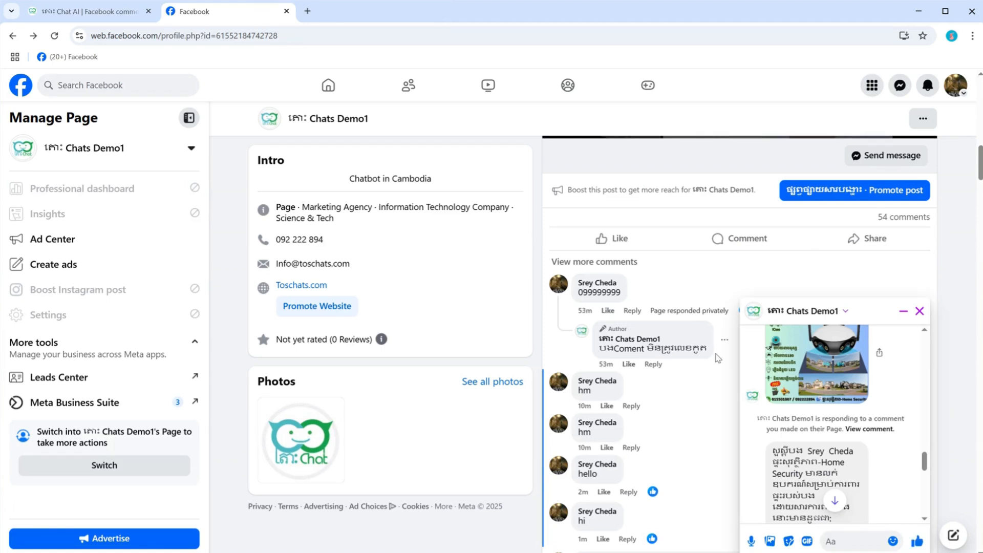
{"action": "scroll", "coordinate": [630, 477], "scroll_direction": "down", "scroll_amount": 5}
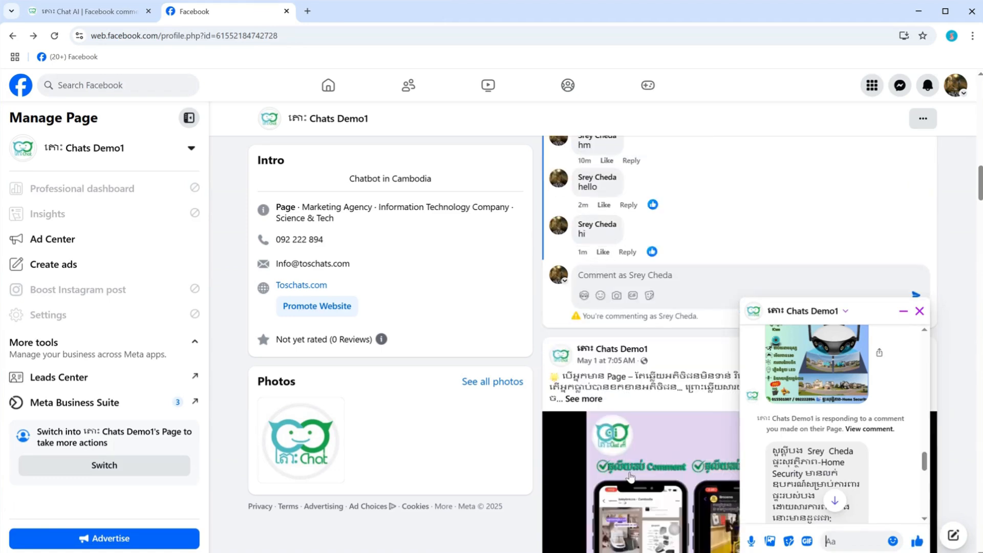
{"action": "left_click", "coordinate": [609, 284]}
{"action": "type", "text": "hello 01"}
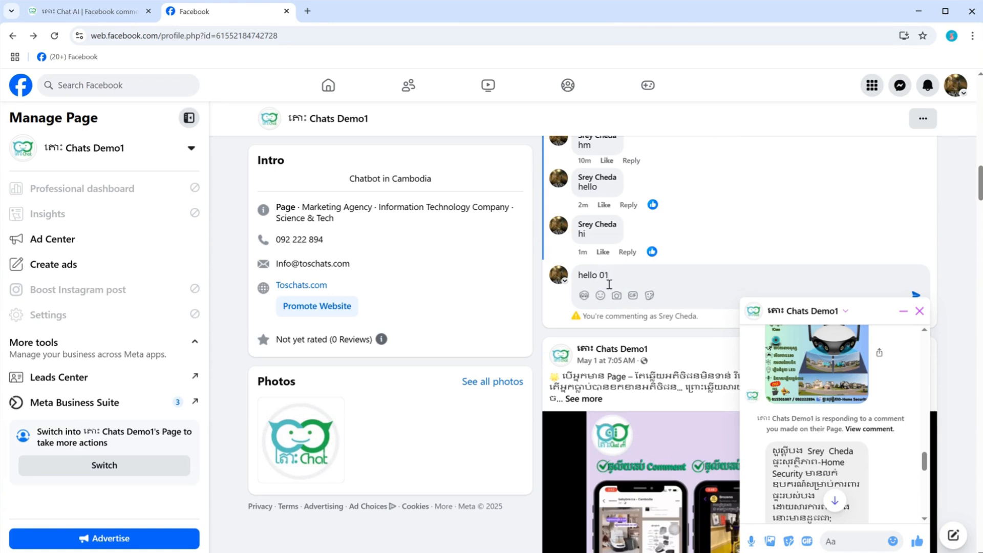
Step: Look through the page's posts and the Chats Demo1 chat window for the private reply to the "hello 01" comment
{"action": "scroll", "coordinate": [609, 284], "scroll_direction": "down", "scroll_amount": 6}
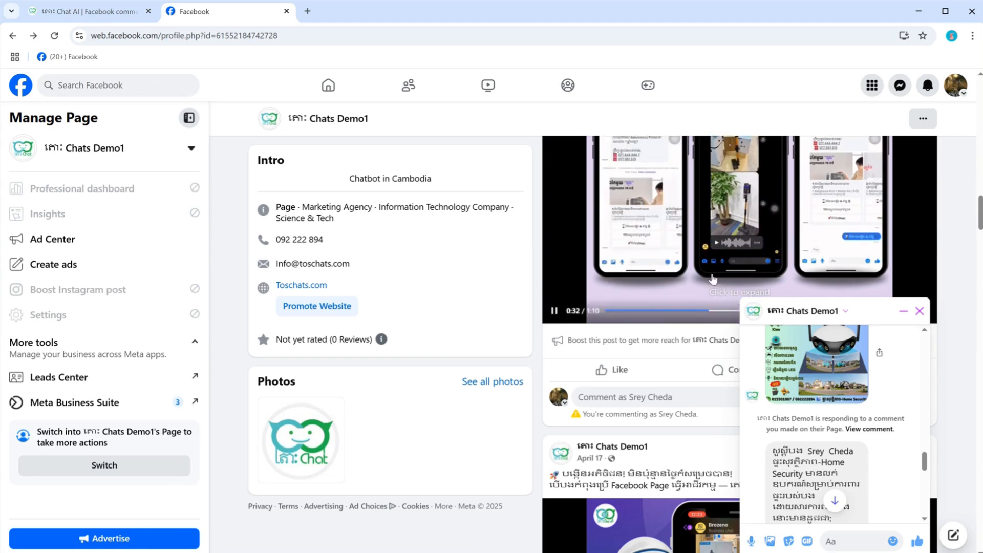
{"action": "scroll", "coordinate": [669, 320], "scroll_direction": "down", "scroll_amount": 5}
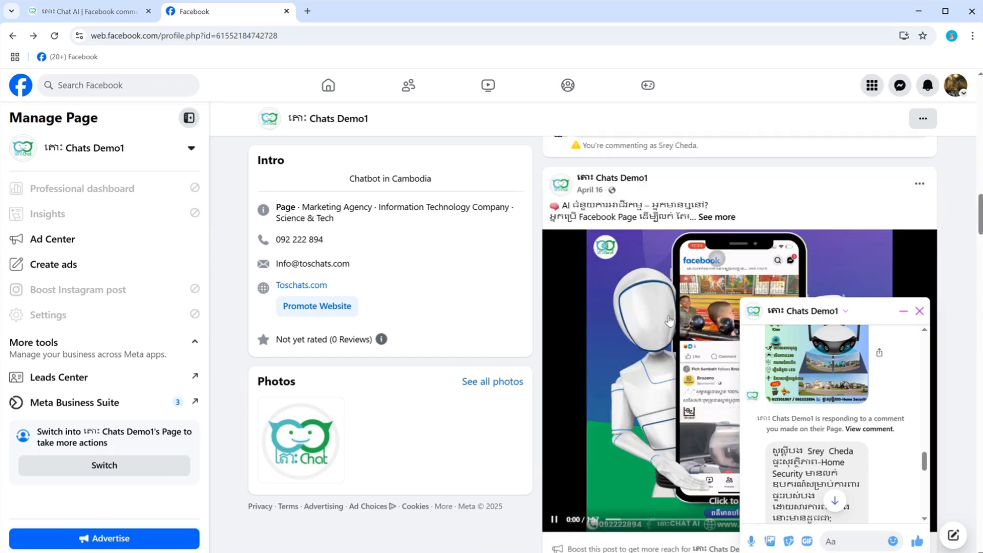
{"action": "scroll", "coordinate": [669, 321], "scroll_direction": "down", "scroll_amount": 2}
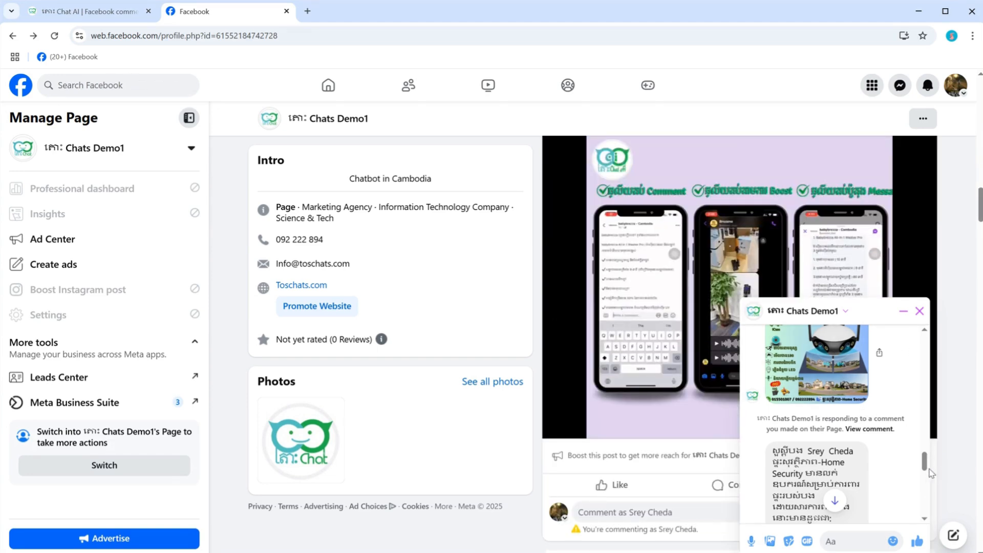
{"action": "scroll", "coordinate": [924, 463], "scroll_direction": "down", "scroll_amount": 5}
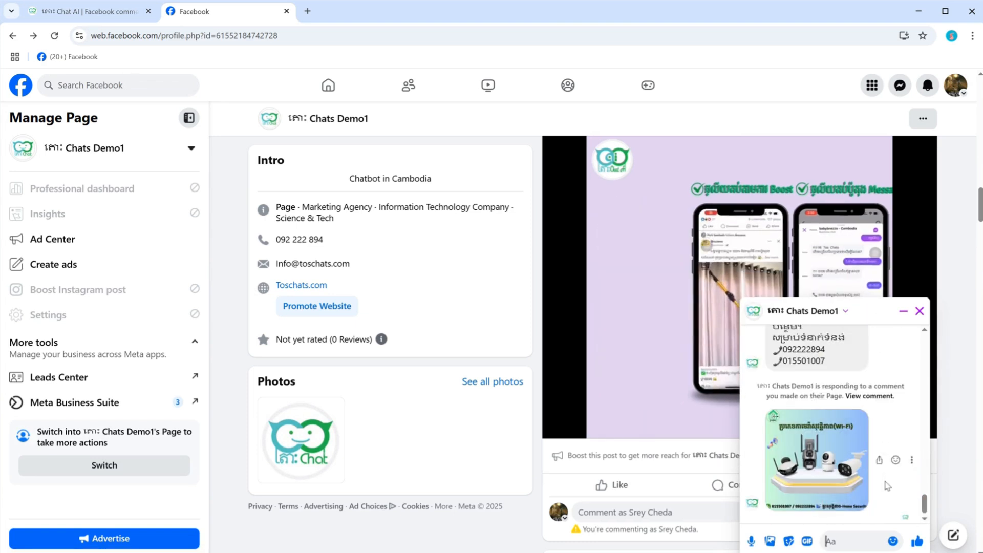
{"action": "scroll", "coordinate": [879, 494], "scroll_direction": "up", "scroll_amount": 2}
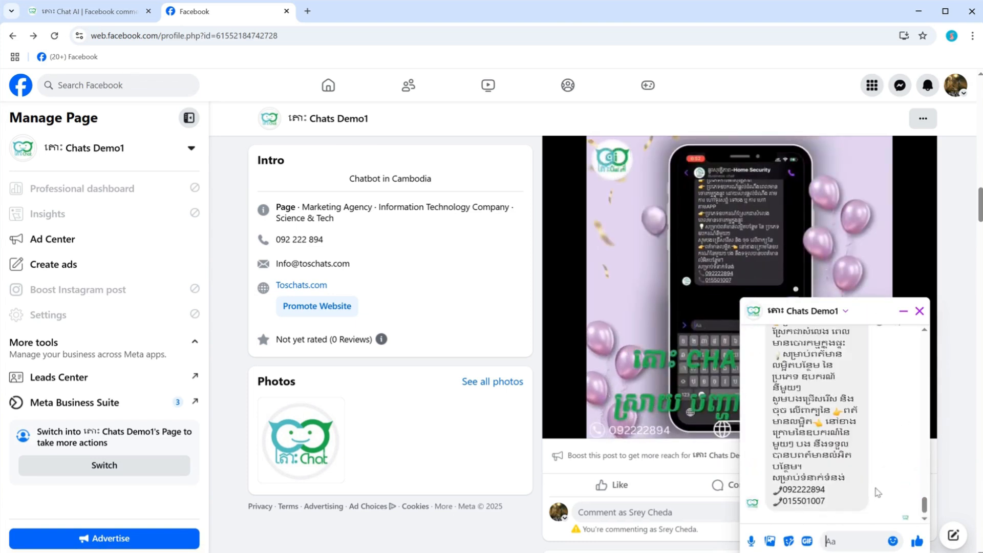
{"action": "mouse_move", "coordinate": [925, 505]}
{"action": "left_mouse_down"}
{"action": "mouse_move", "coordinate": [926, 467]}
{"action": "mouse_move", "coordinate": [929, 489]}
{"action": "left_mouse_up"}
{"action": "scroll", "coordinate": [927, 507], "scroll_direction": "down", "scroll_amount": 5}
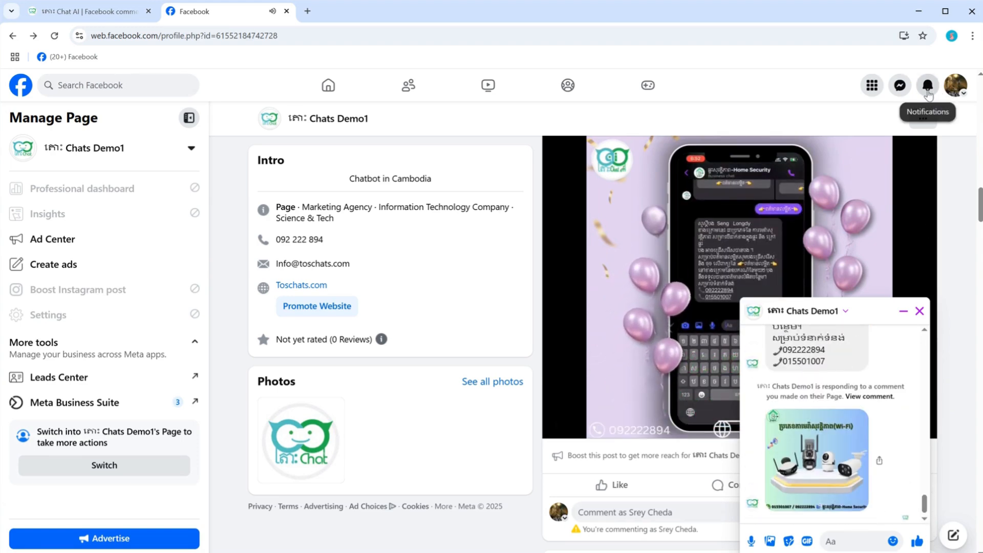
Step: Open the like notification for the "hello 01" comment and show all comments on the video
{"action": "left_click", "coordinate": [928, 92]}
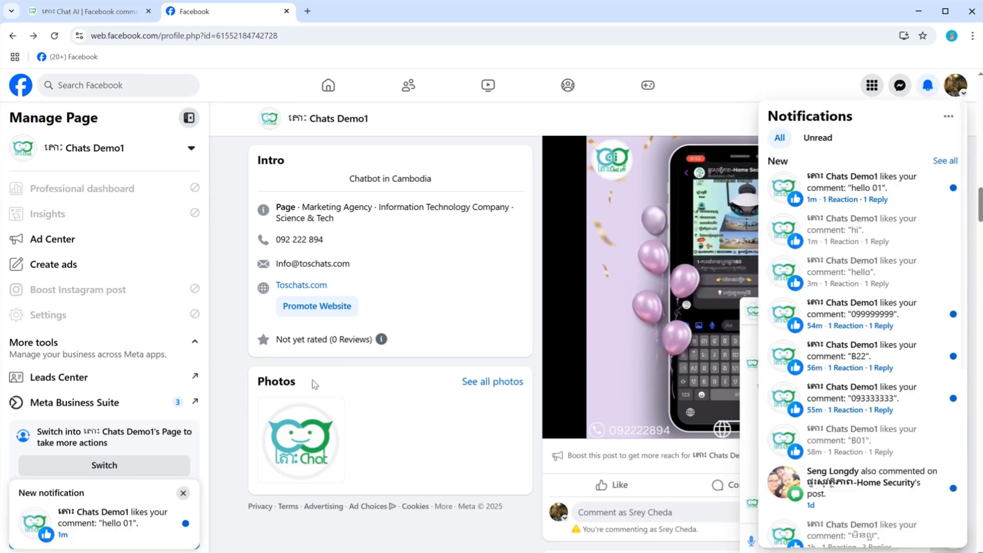
{"action": "left_click", "coordinate": [114, 522]}
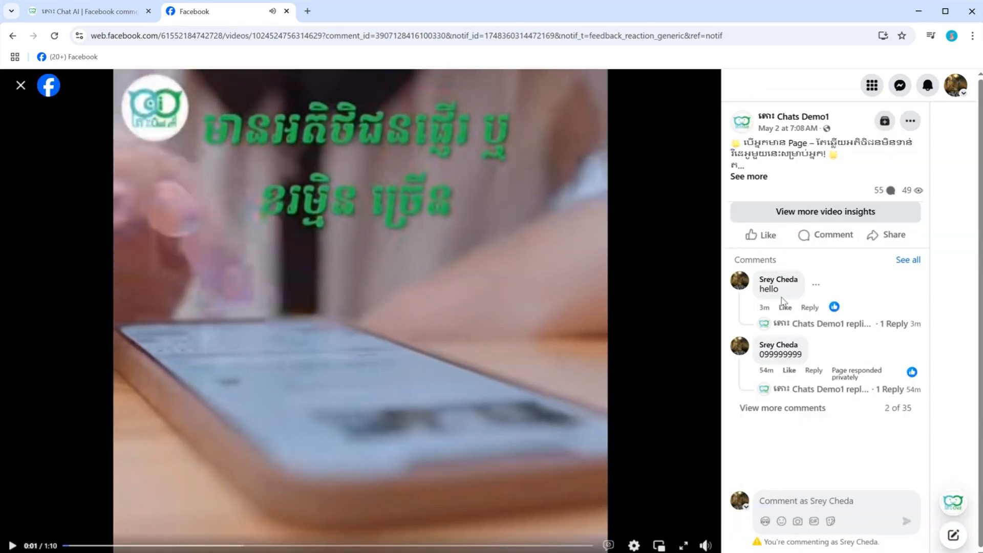
{"action": "left_click", "coordinate": [904, 262]}
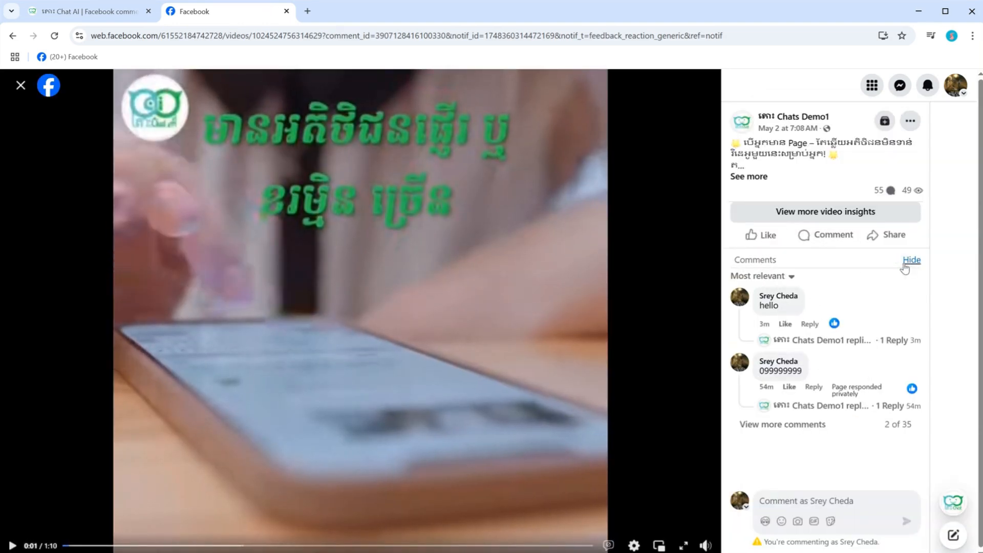
{"action": "left_click", "coordinate": [774, 278]}
{"action": "left_click", "coordinate": [640, 379]}
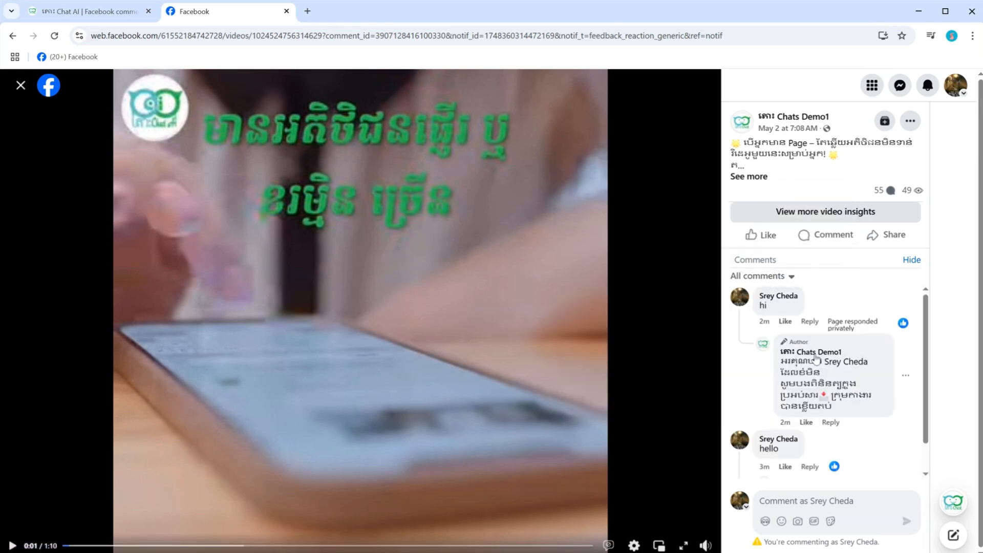
Step: Examine the full comment list for the page's reply to "hello 01" and close the video view
{"action": "scroll", "coordinate": [815, 432], "scroll_direction": "down", "scroll_amount": 1}
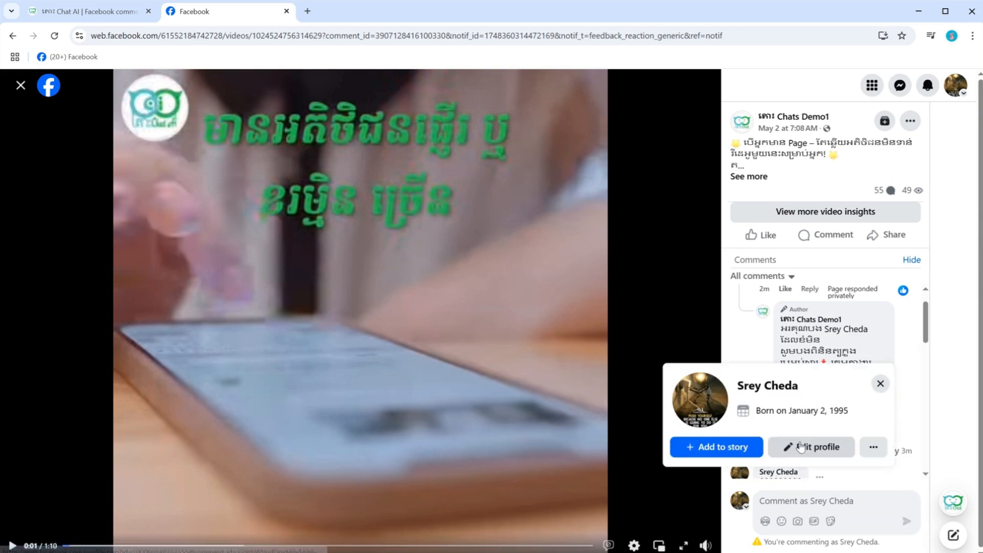
{"action": "scroll", "coordinate": [926, 333], "scroll_direction": "down", "scroll_amount": 3}
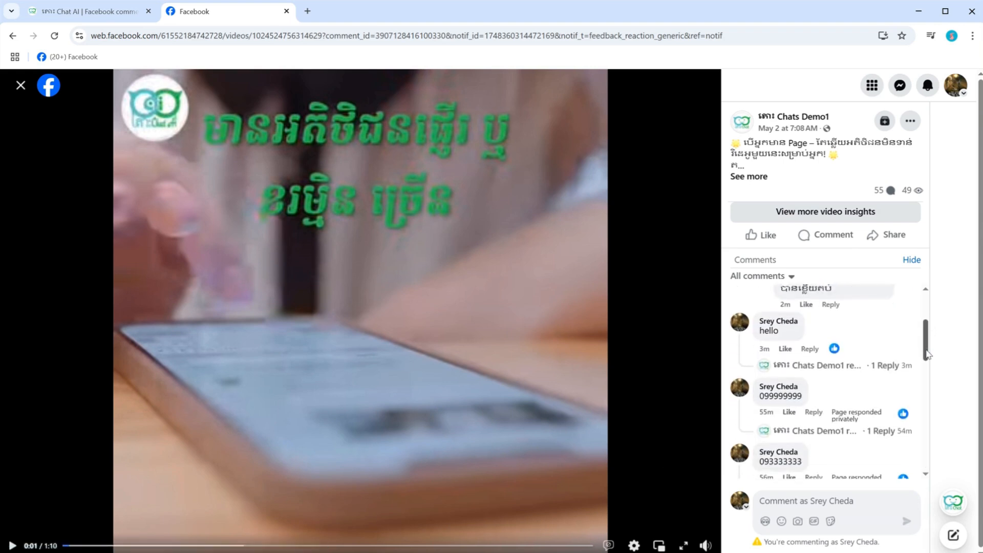
{"action": "scroll", "coordinate": [919, 320], "scroll_direction": "up", "scroll_amount": 4}
{"action": "scroll", "coordinate": [917, 298], "scroll_direction": "down", "scroll_amount": 6}
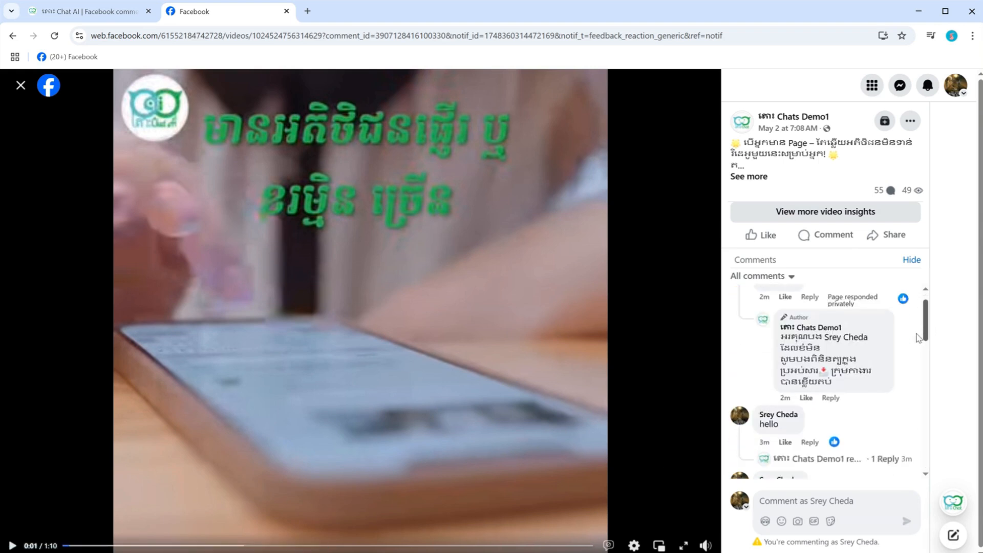
{"action": "scroll", "coordinate": [917, 394], "scroll_direction": "down", "scroll_amount": 8}
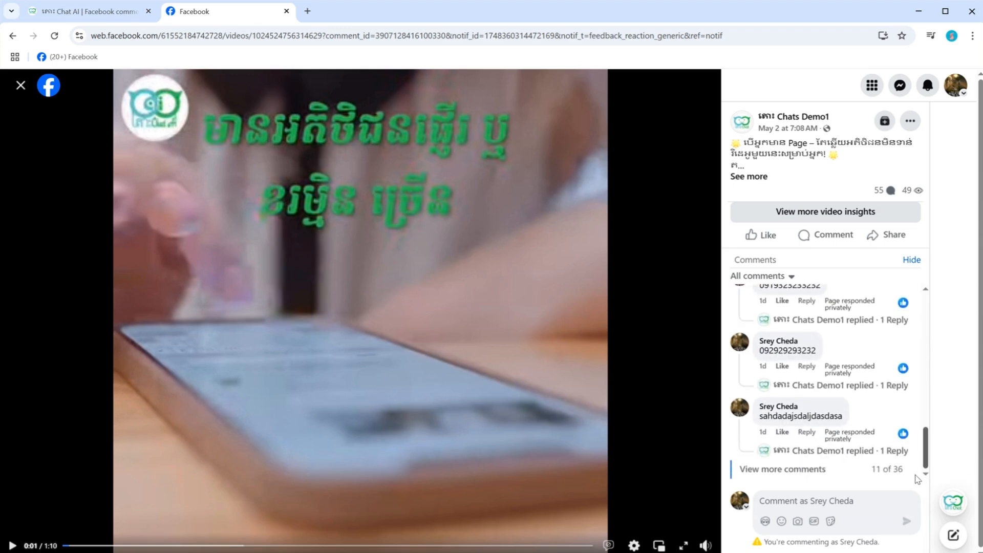
{"action": "scroll", "coordinate": [916, 480], "scroll_direction": "up", "scroll_amount": 10}
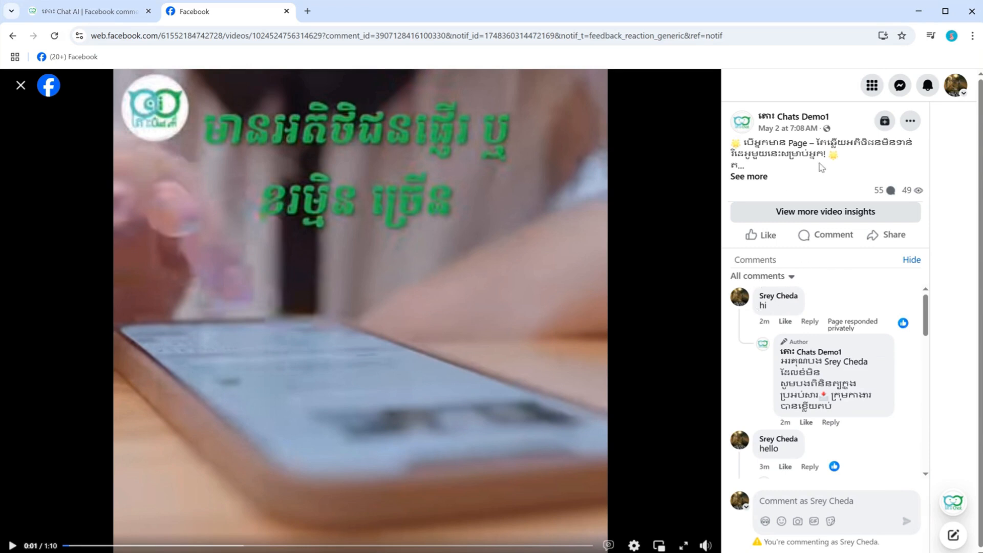
{"action": "left_click", "coordinate": [20, 89]}
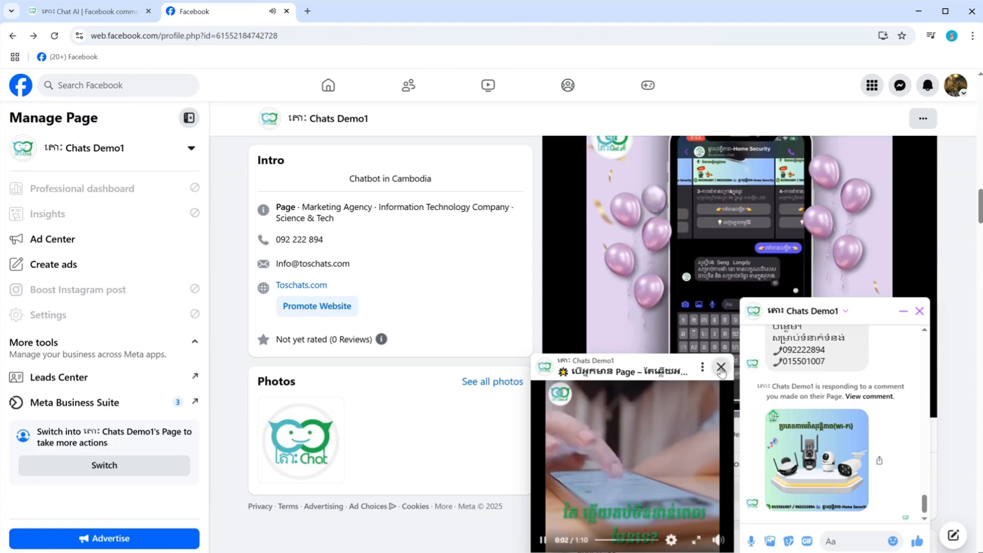
Step: Close the floating video player and review the private reply's text and image in the Chats Demo1 chat window
{"action": "left_click", "coordinate": [721, 367]}
{"action": "mouse_move", "coordinate": [925, 504]}
{"action": "left_mouse_down"}
{"action": "mouse_move", "coordinate": [924, 484]}
{"action": "mouse_move", "coordinate": [928, 514]}
{"action": "left_mouse_up"}
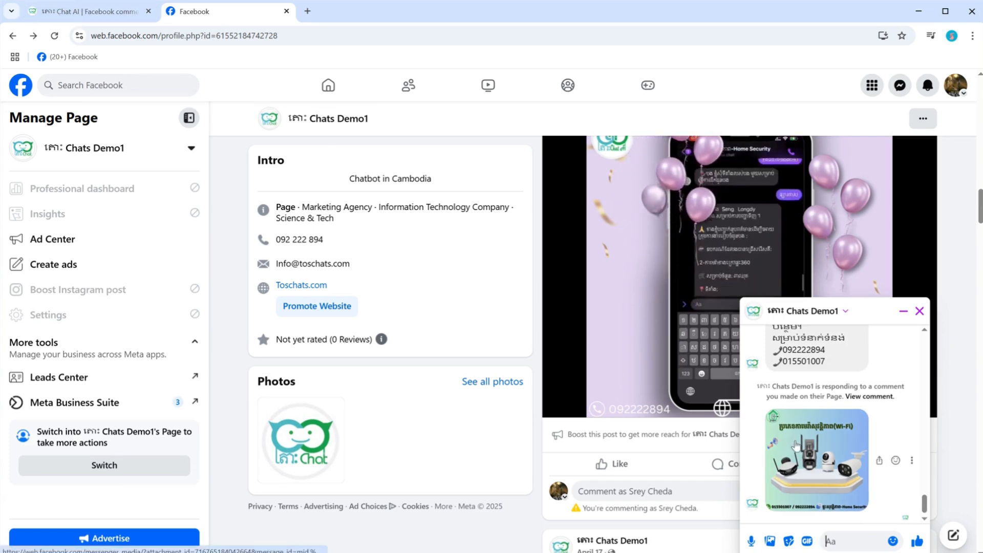
{"action": "mouse_move", "coordinate": [924, 507]}
{"action": "left_mouse_down"}
{"action": "mouse_move", "coordinate": [925, 436]}
{"action": "mouse_move", "coordinate": [925, 504]}
{"action": "left_mouse_up"}
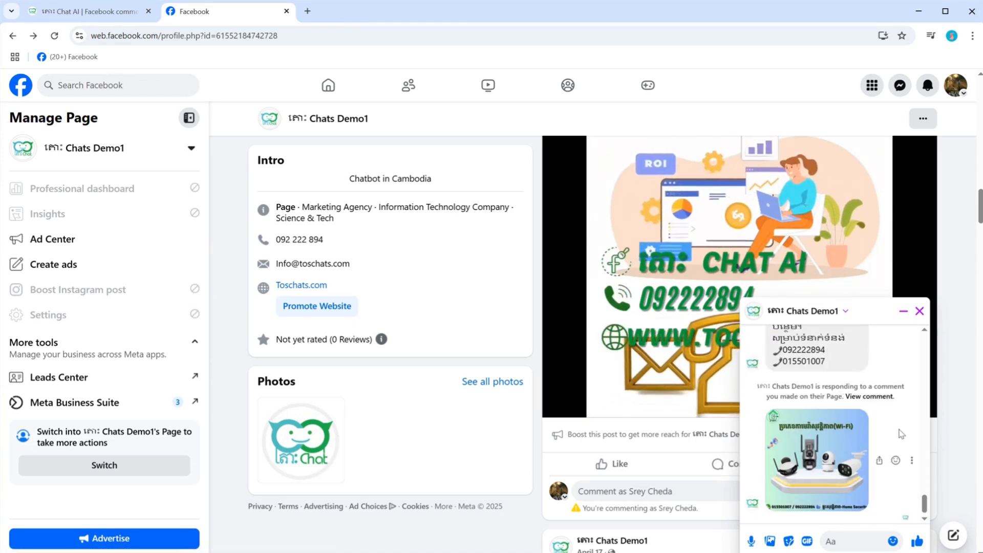
{"action": "scroll", "coordinate": [901, 433], "scroll_direction": "up", "scroll_amount": 3}
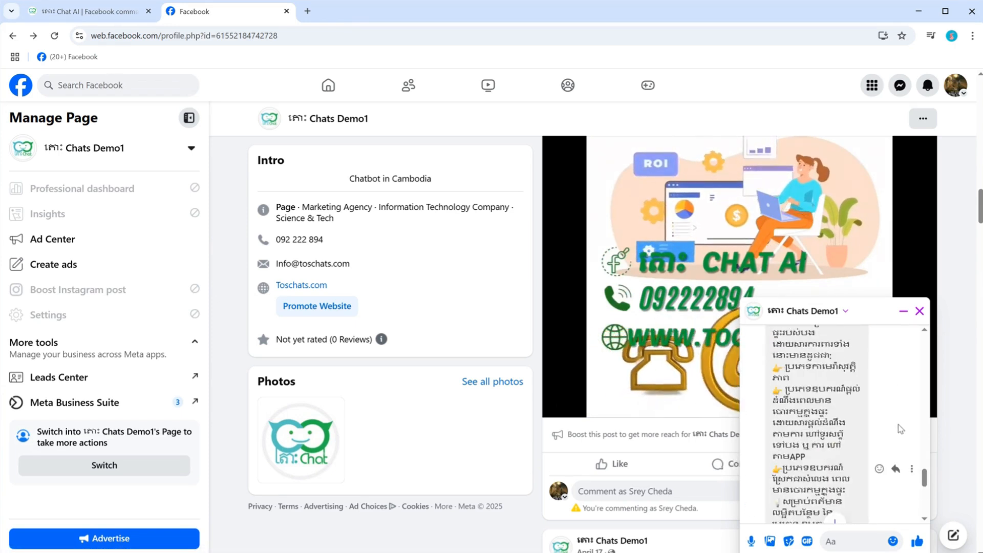
{"action": "scroll", "coordinate": [901, 429], "scroll_direction": "down", "scroll_amount": 4}
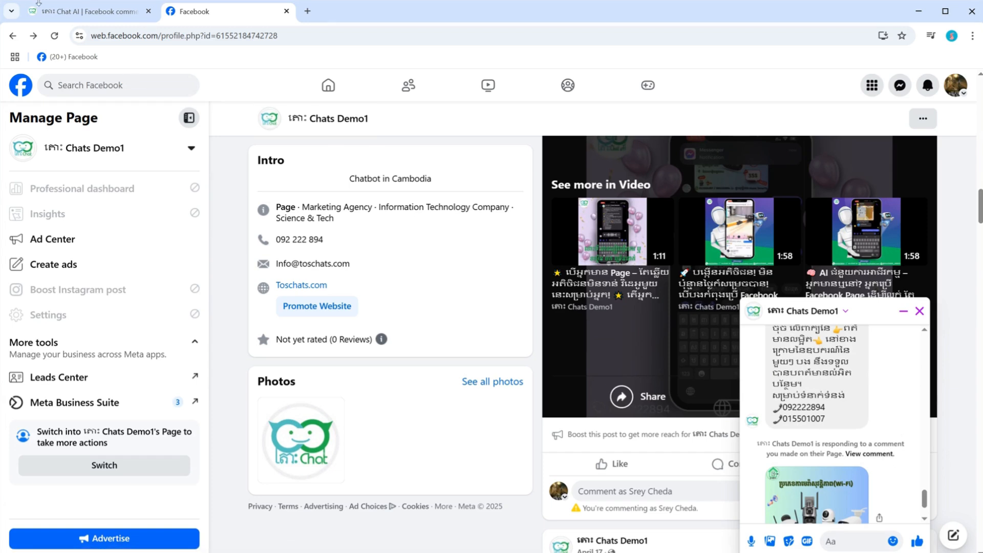
Step: Return to Tos Chat AI and open the Get-started Template from the Chats Demo1 bot's action button settings in the flow builder
{"action": "left_click", "coordinate": [69, 15]}
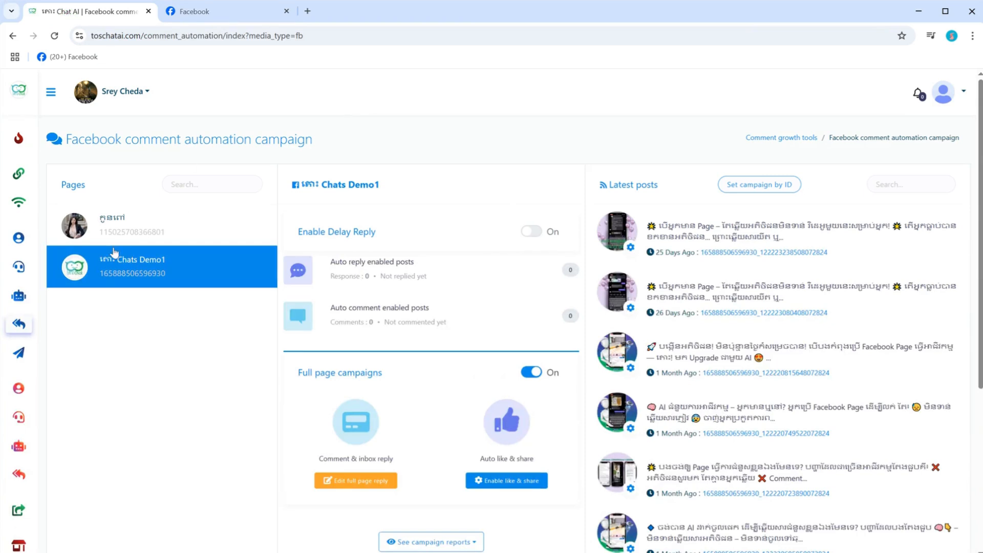
{"action": "left_click", "coordinate": [103, 277]}
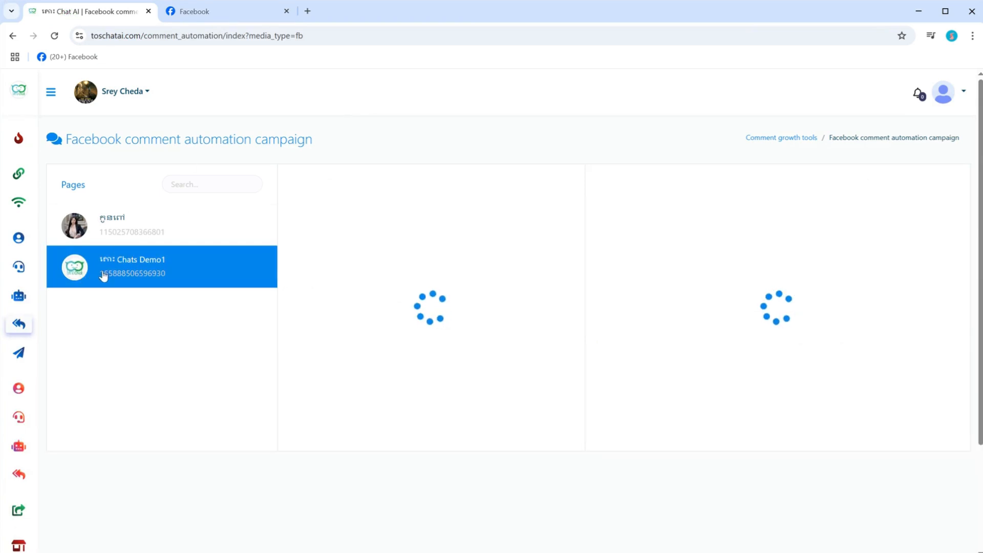
{"action": "left_click", "coordinate": [18, 298]}
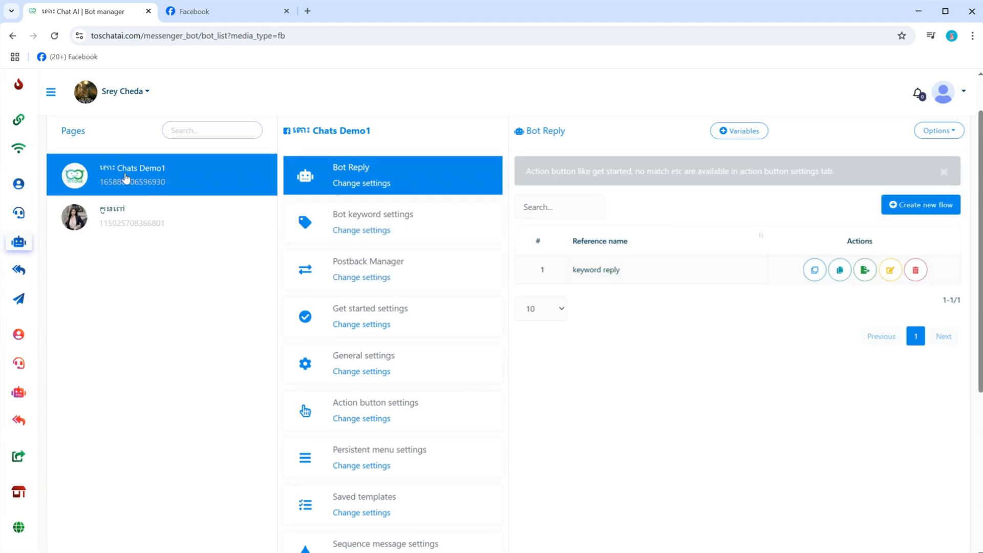
{"action": "left_click", "coordinate": [357, 421]}
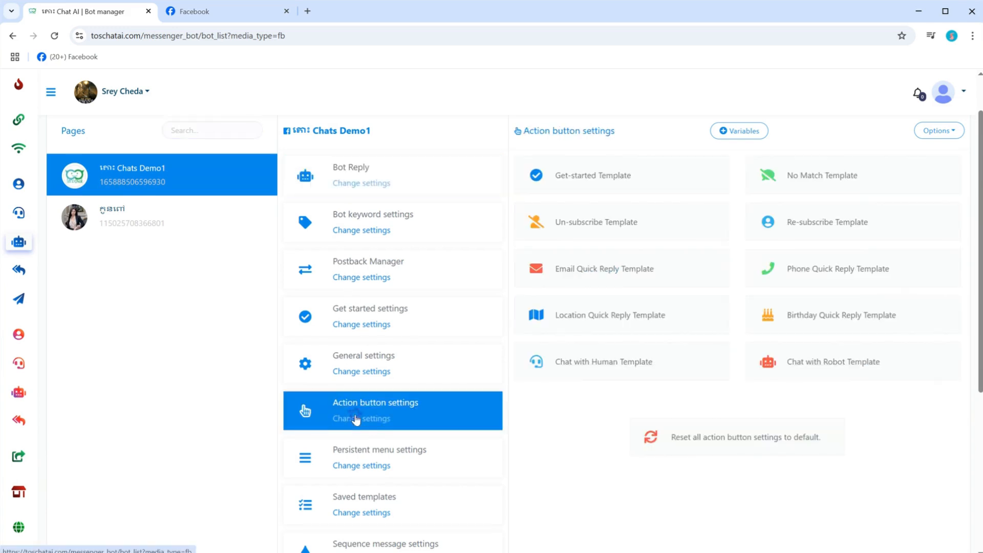
{"action": "left_click", "coordinate": [611, 177]}
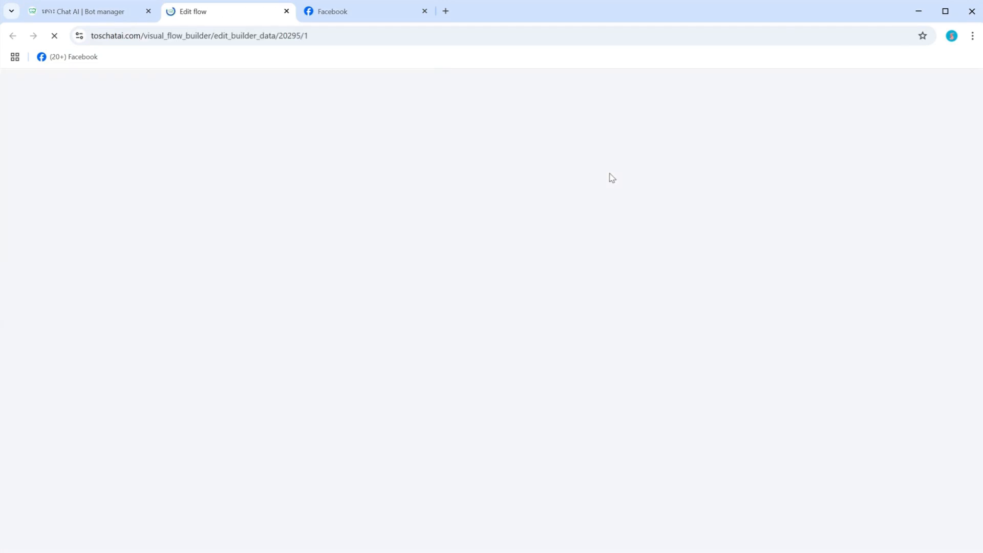
Step: Examine the Get-started flow's connected Text, Image and Audio messages and how they follow from Start Bot Flow
{"action": "scroll", "coordinate": [637, 251], "scroll_direction": "down", "scroll_amount": 5}
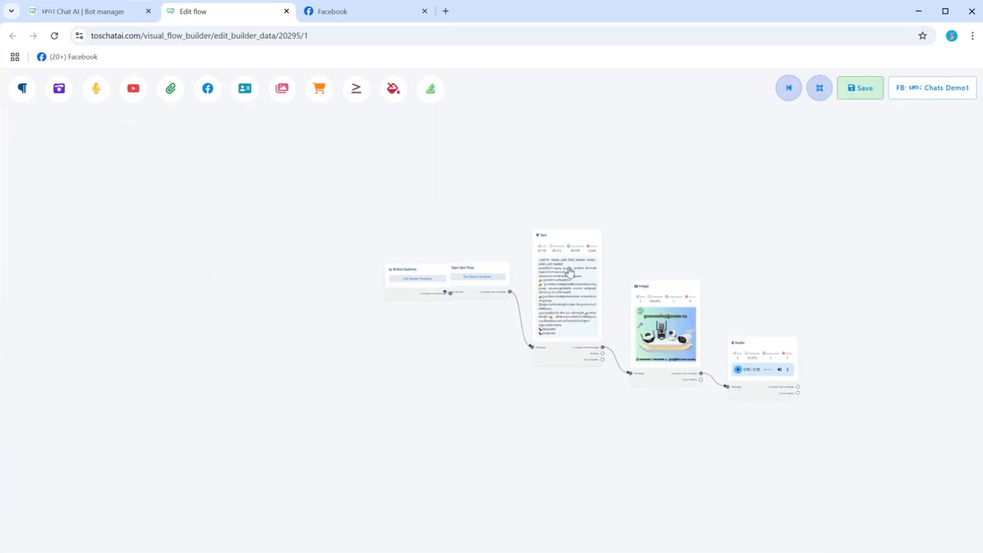
{"action": "scroll", "coordinate": [570, 272], "scroll_direction": "up", "scroll_amount": 6}
{"action": "left_click_drag", "start_coordinate": [770, 228], "coordinate": [390, 177]}
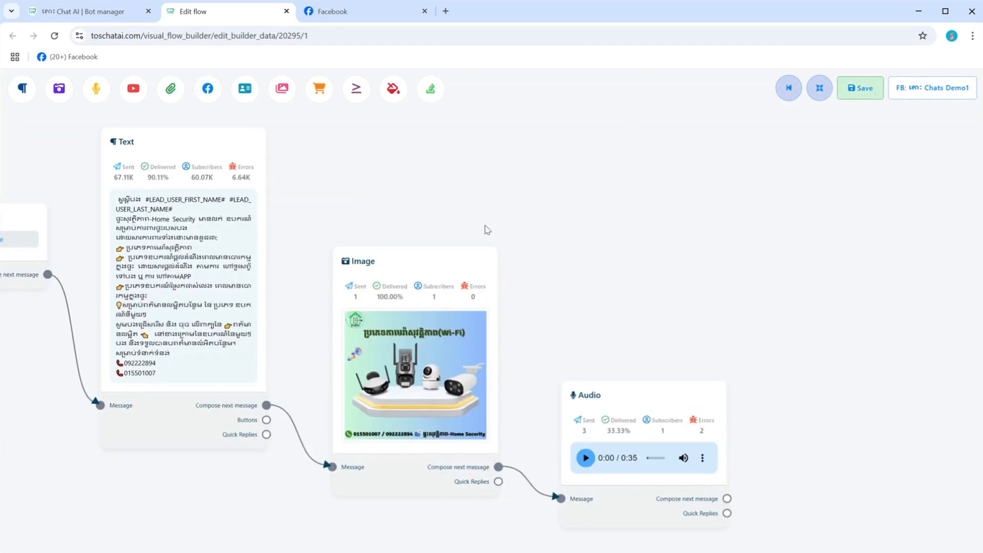
{"action": "left_click_drag", "start_coordinate": [541, 395], "coordinate": [554, 274]}
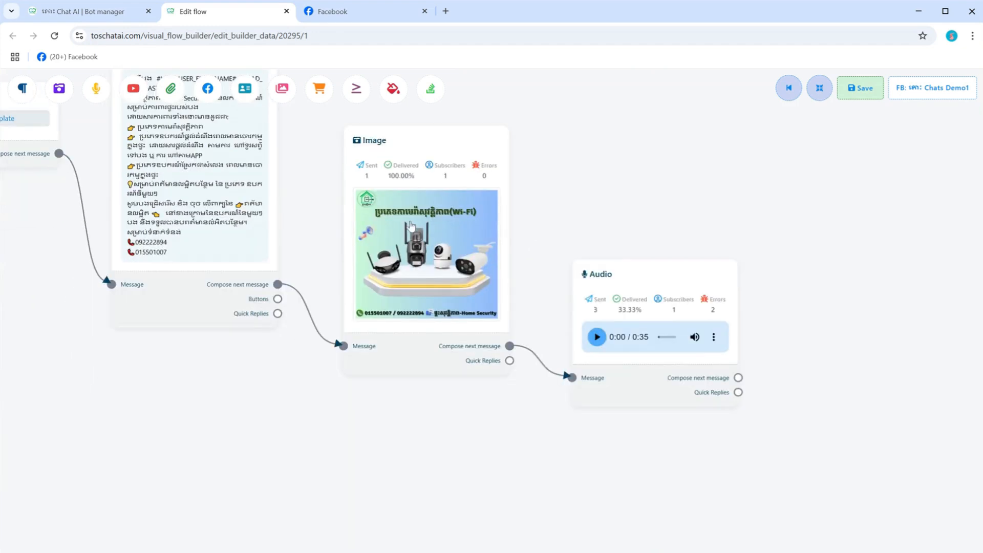
{"action": "scroll", "coordinate": [411, 227], "scroll_direction": "down", "scroll_amount": 4}
{"action": "scroll", "coordinate": [331, 186], "scroll_direction": "up", "scroll_amount": 4}
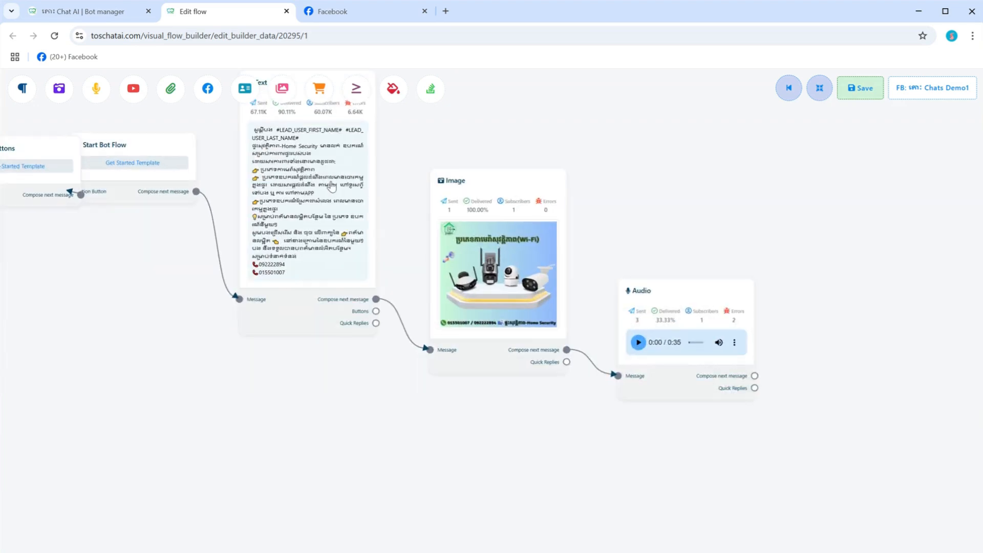
{"action": "scroll", "coordinate": [697, 379], "scroll_direction": "up", "scroll_amount": 4}
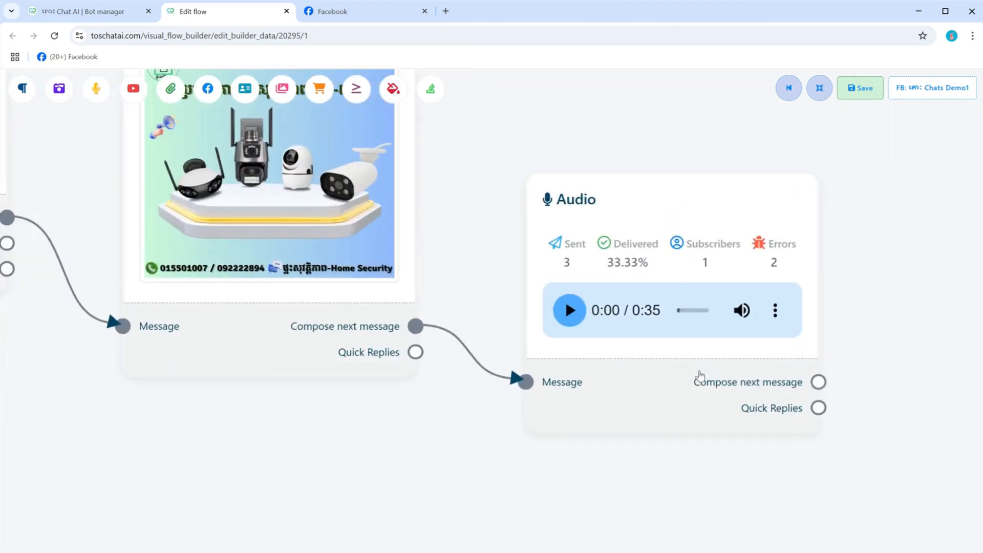
{"action": "scroll", "coordinate": [698, 378], "scroll_direction": "down", "scroll_amount": 5}
{"action": "left_click_drag", "start_coordinate": [313, 394], "coordinate": [278, 395]}
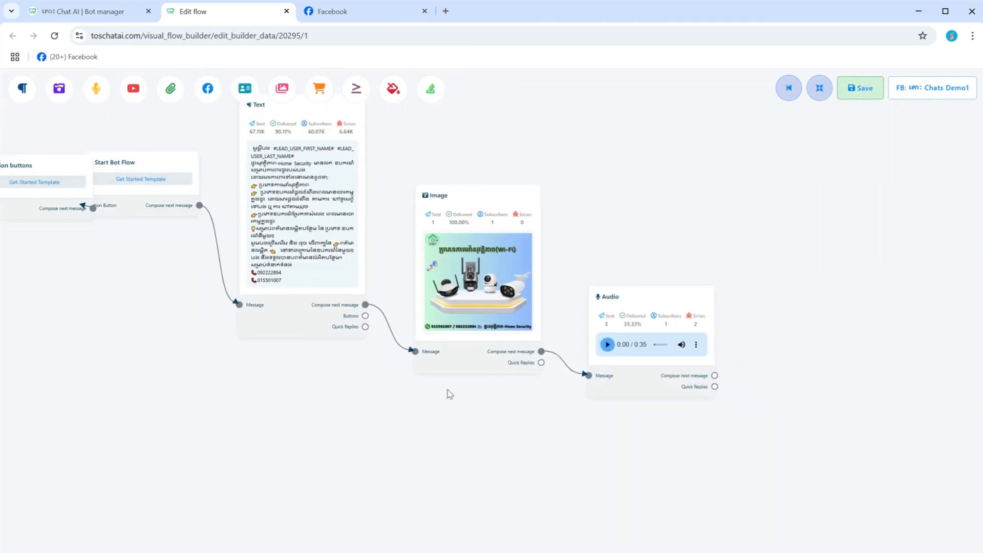
{"action": "scroll", "coordinate": [608, 398], "scroll_direction": "up", "scroll_amount": 3}
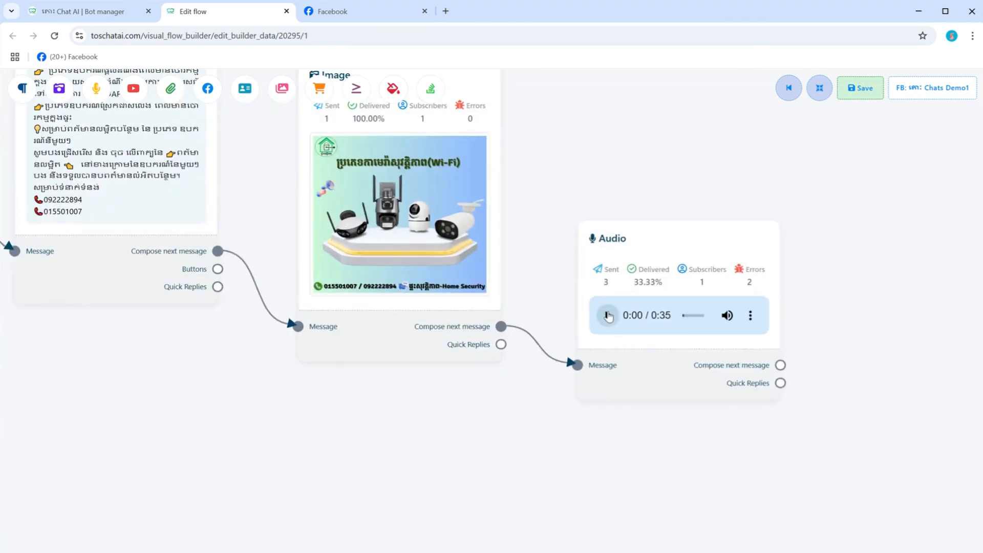
{"action": "scroll", "coordinate": [566, 309], "scroll_direction": "down", "scroll_amount": 5}
{"action": "scroll", "coordinate": [565, 307], "scroll_direction": "up", "scroll_amount": 4}
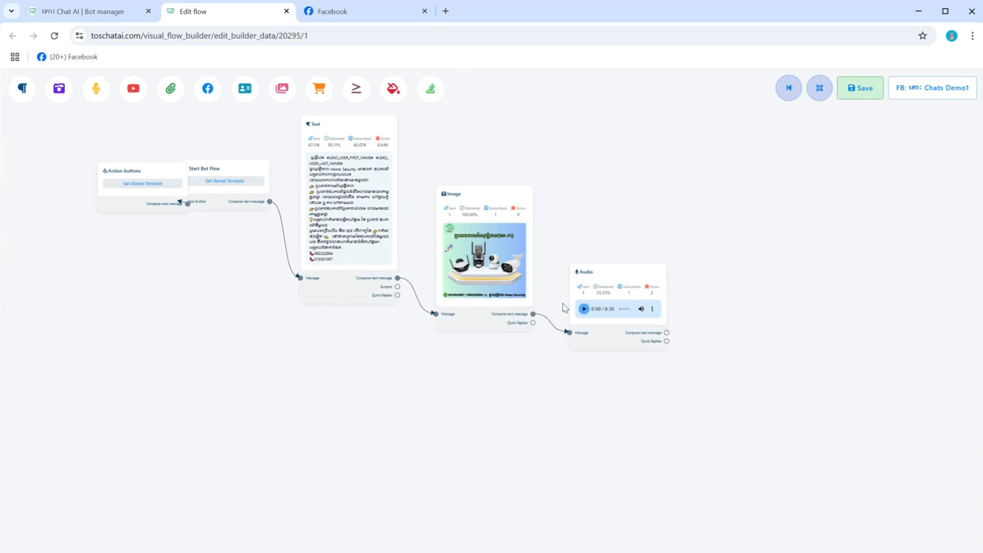
{"action": "scroll", "coordinate": [565, 308], "scroll_direction": "up", "scroll_amount": 2}
{"action": "scroll", "coordinate": [563, 306], "scroll_direction": "down", "scroll_amount": 1}
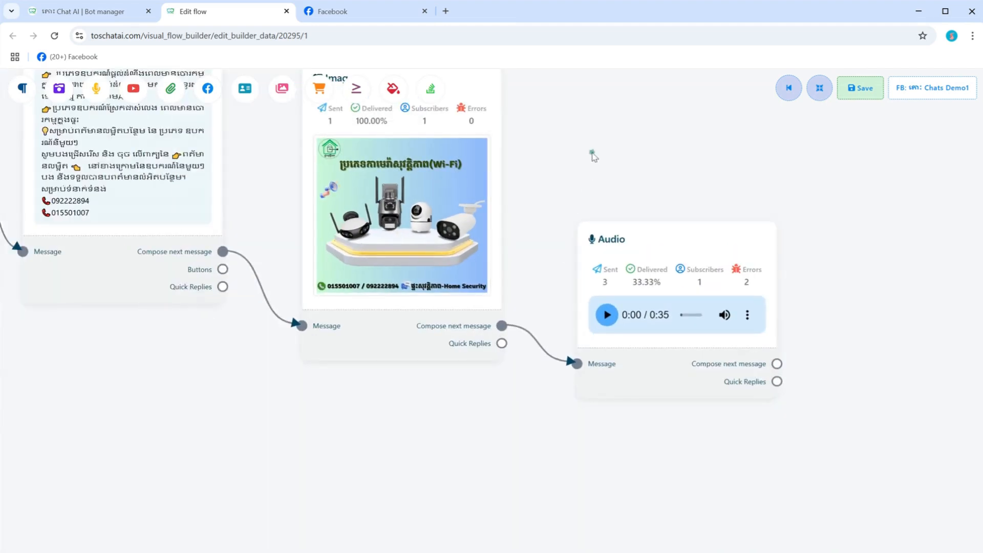
{"action": "left_click_drag", "start_coordinate": [593, 156], "coordinate": [714, 296]}
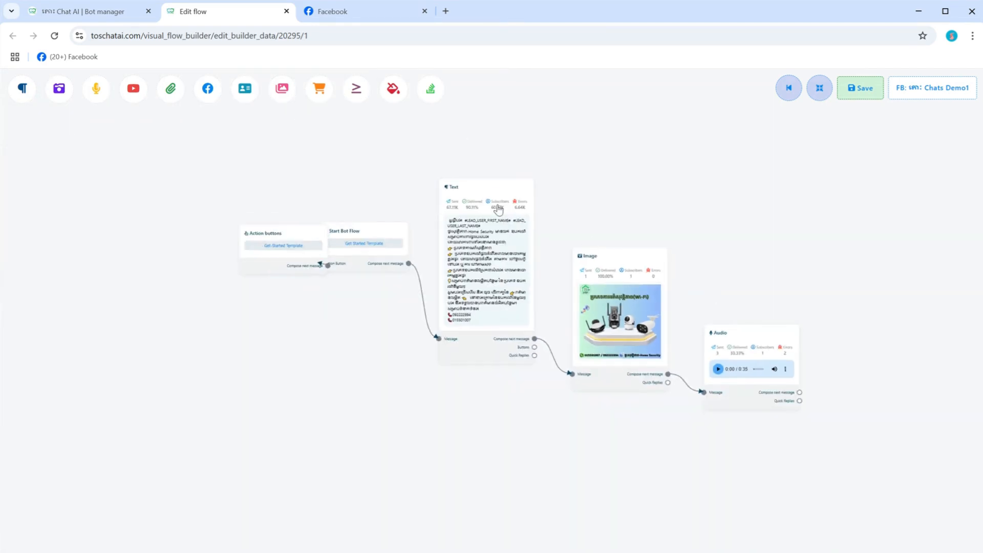
{"action": "scroll", "coordinate": [497, 209], "scroll_direction": "up", "scroll_amount": 5}
{"action": "scroll", "coordinate": [497, 209], "scroll_direction": "down", "scroll_amount": 5}
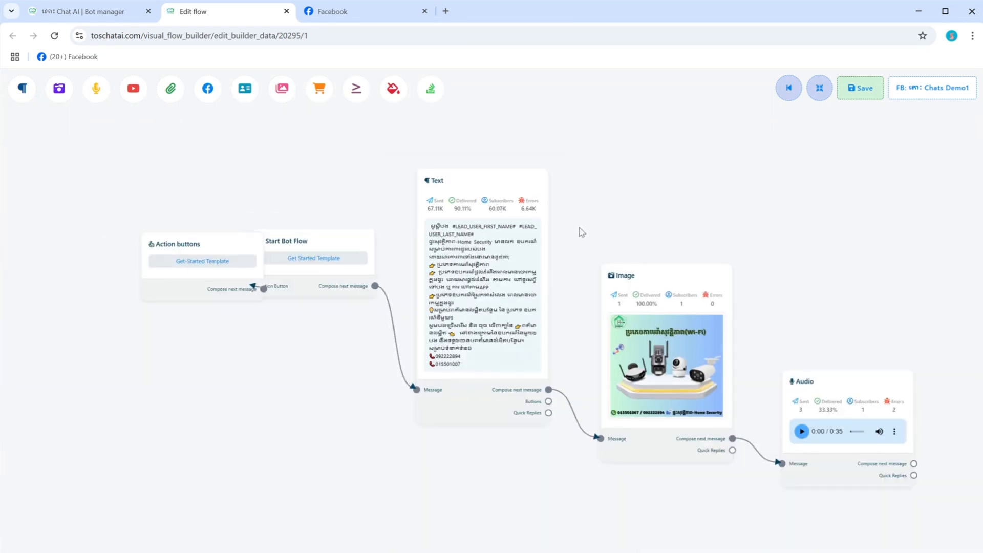
{"action": "scroll", "coordinate": [581, 230], "scroll_direction": "up", "scroll_amount": 5}
{"action": "scroll", "coordinate": [582, 230], "scroll_direction": "down", "scroll_amount": 5}
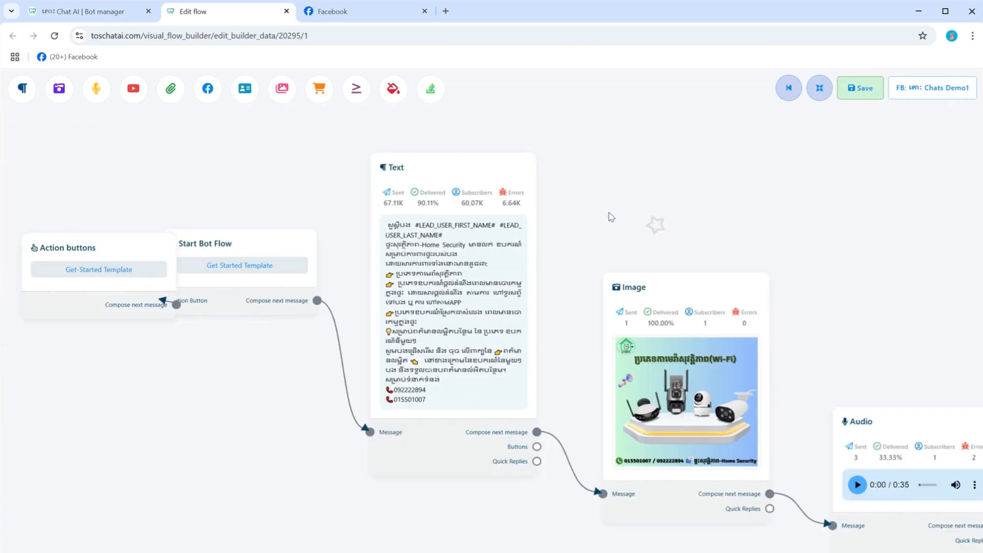
{"action": "scroll", "coordinate": [608, 215], "scroll_direction": "up", "scroll_amount": 2}
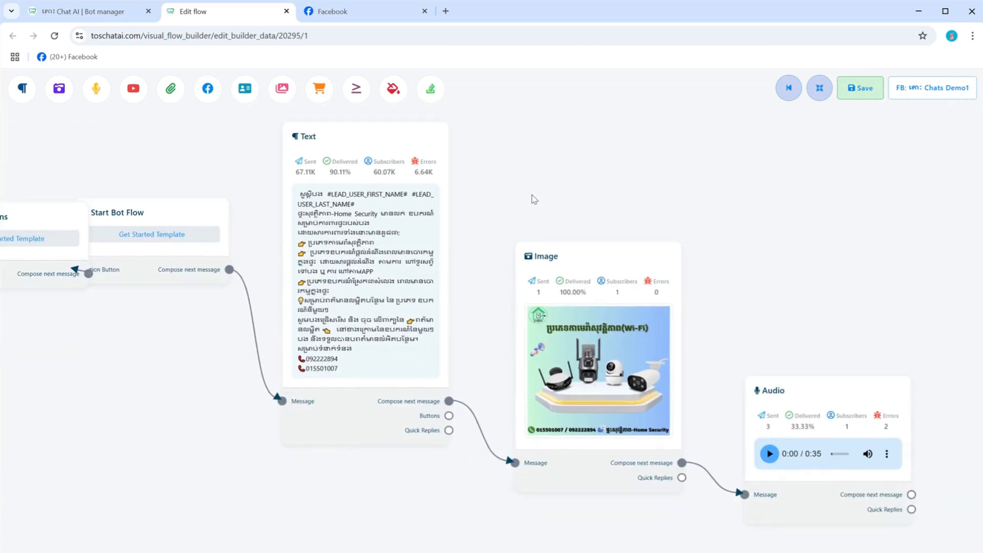
{"action": "left_click", "coordinate": [390, 306]}
{"action": "left_click", "coordinate": [611, 350]}
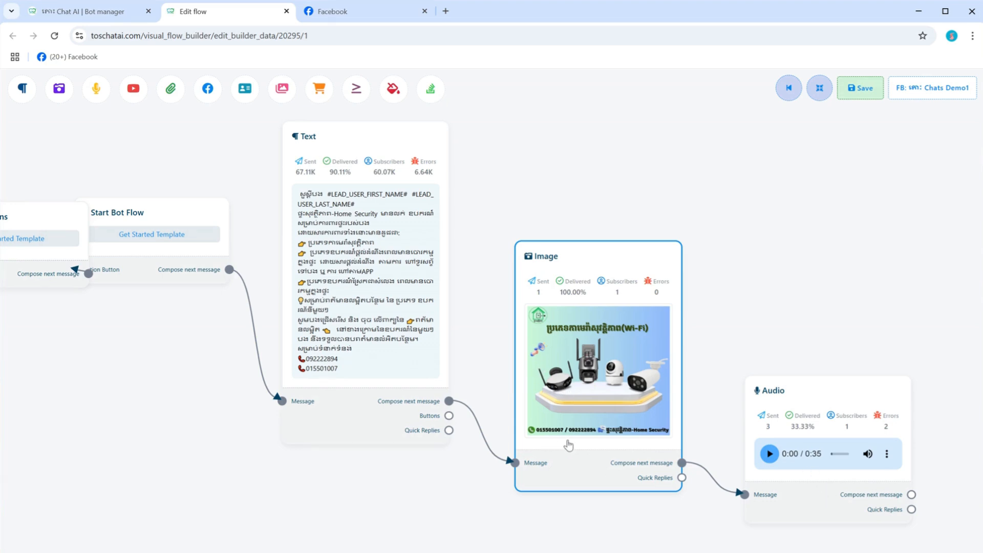
{"action": "scroll", "coordinate": [377, 345], "scroll_direction": "down", "scroll_amount": 3}
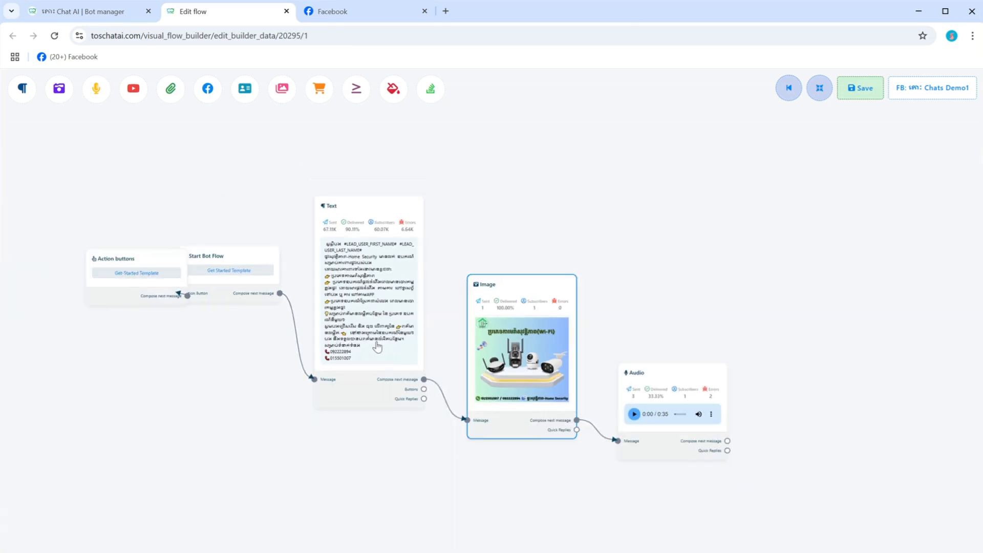
{"action": "scroll", "coordinate": [237, 287], "scroll_direction": "up", "scroll_amount": 1}
{"action": "scroll", "coordinate": [237, 287], "scroll_direction": "up", "scroll_amount": 3}
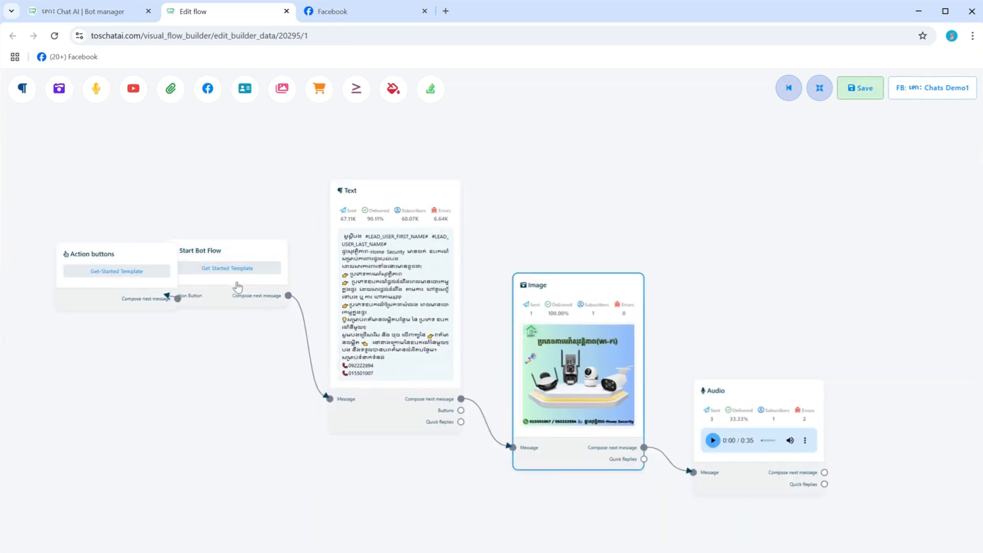
{"action": "scroll", "coordinate": [477, 293], "scroll_direction": "down", "scroll_amount": 1}
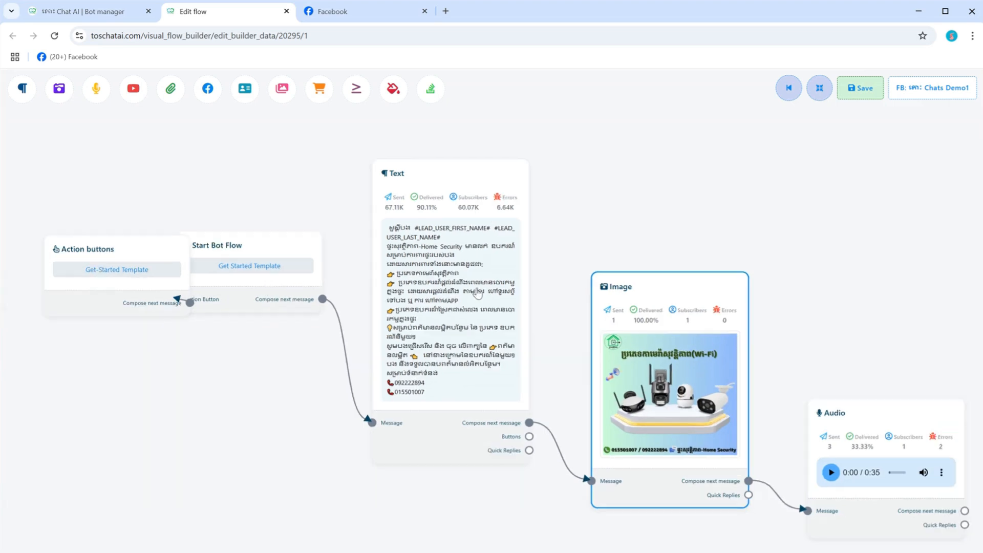
Step: Select the whole reply message in the Get-started flow's Text block and close its settings without changes
{"action": "double_click", "coordinate": [478, 293]}
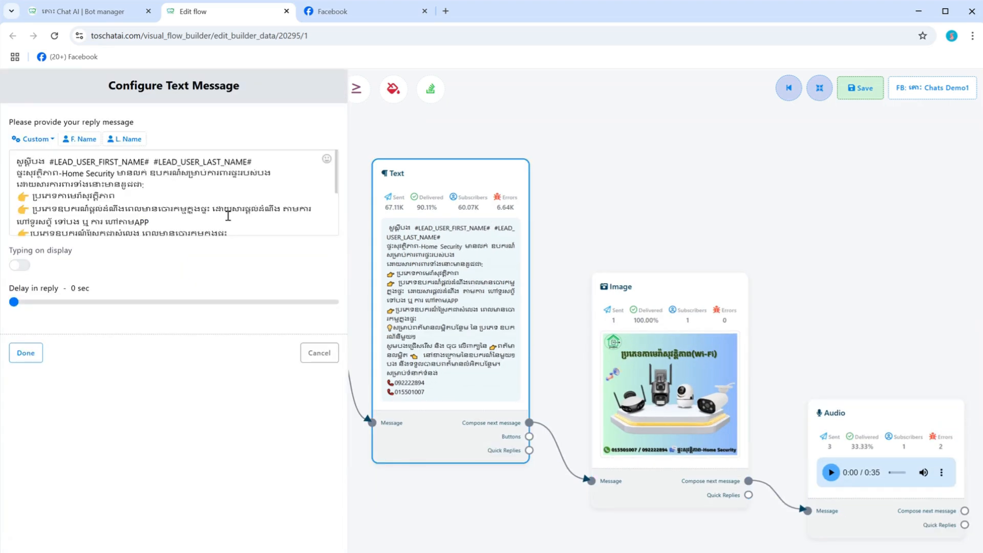
{"action": "left_click", "coordinate": [170, 185]}
{"action": "key", "text": "ctrl+a"}
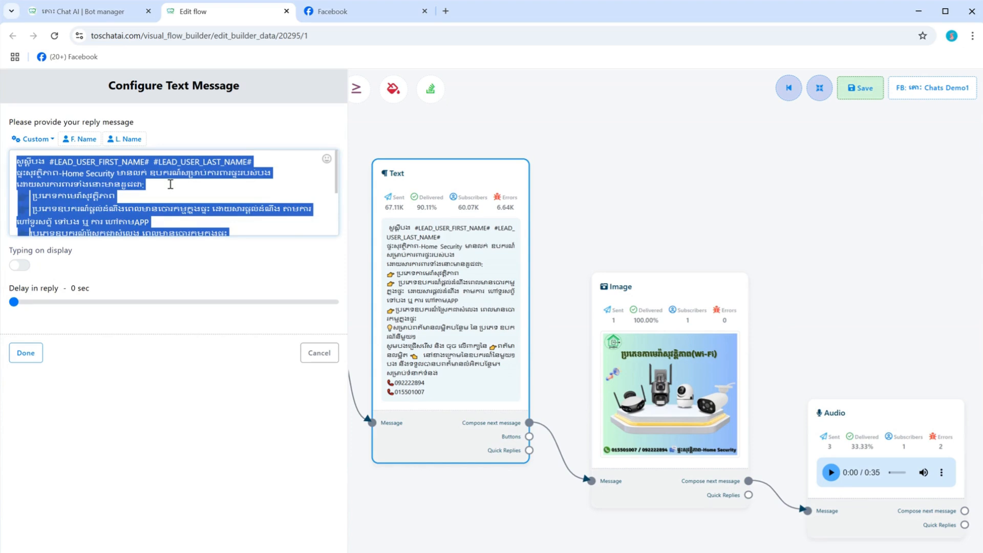
{"action": "left_click", "coordinate": [318, 353]}
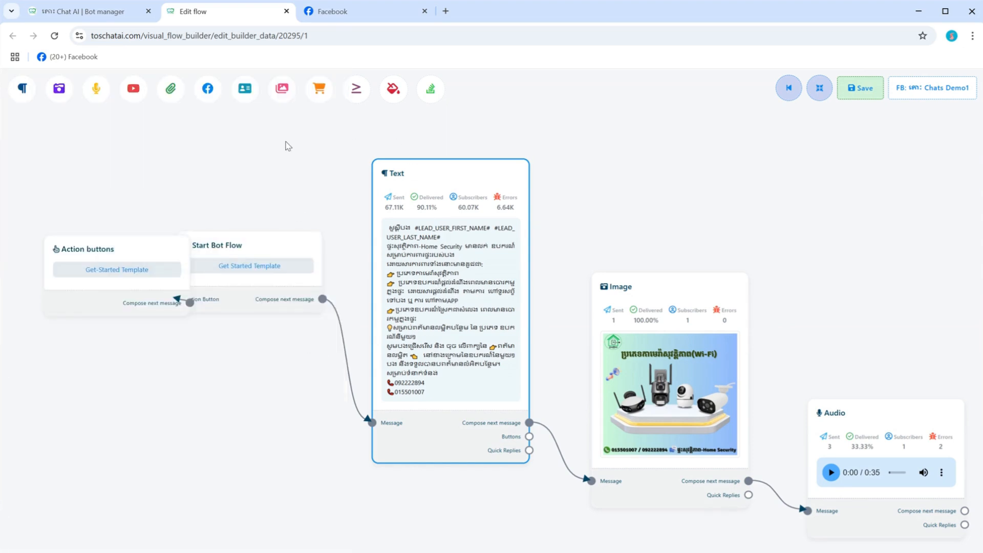
Step: Return to the bot manager and create a new Bot Reply flow for Chats Demo1
{"action": "left_click", "coordinate": [100, 7]}
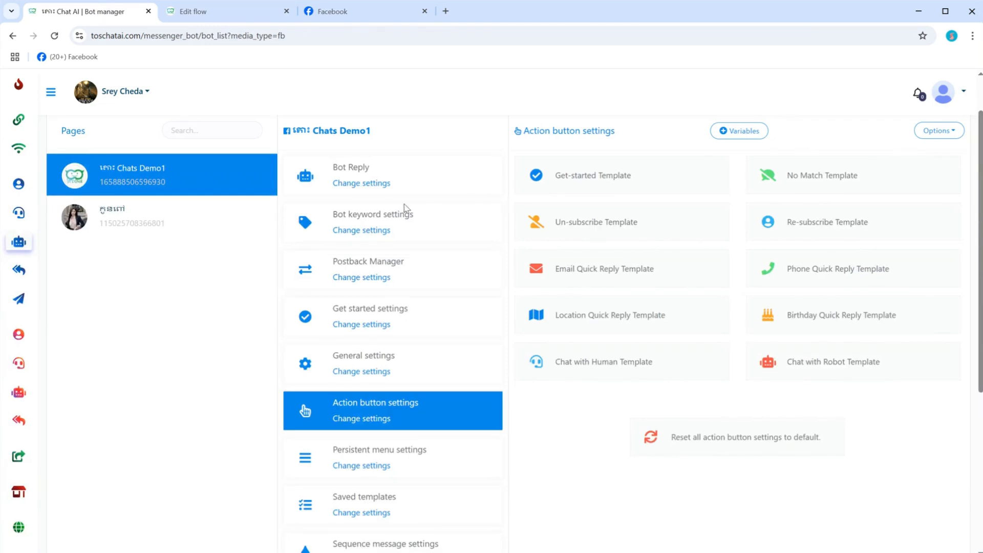
{"action": "left_click", "coordinate": [353, 184]}
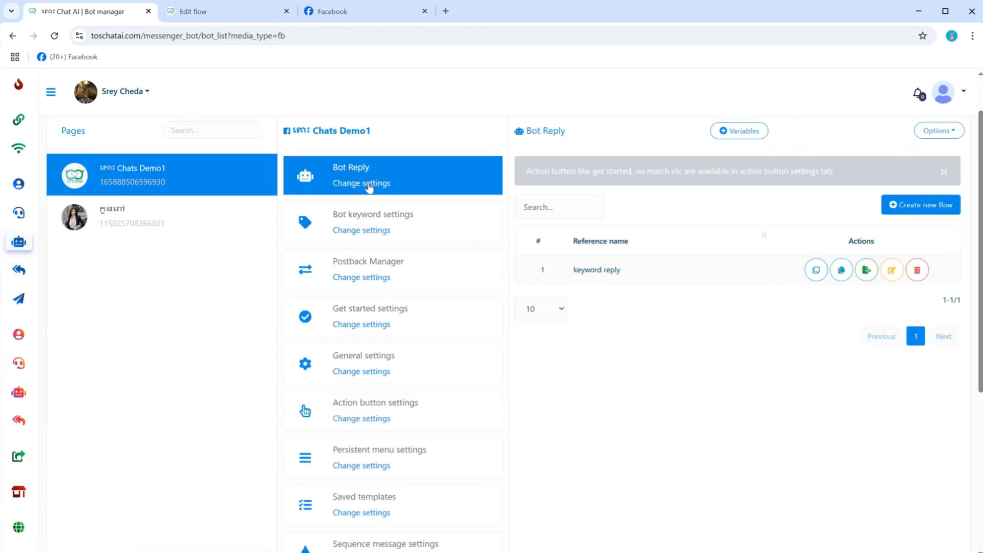
{"action": "left_click", "coordinate": [923, 212]}
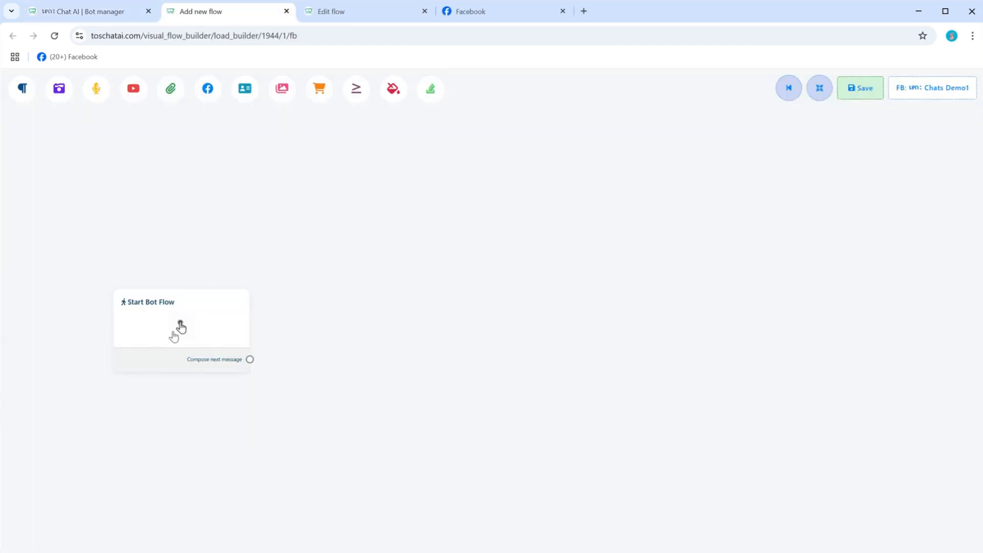
Step: Configure the Start Bot Flow block with the title "Auto reply comment" and a new added label "User Comment"
{"action": "left_click", "coordinate": [179, 330]}
{"action": "double_click", "coordinate": [180, 324]}
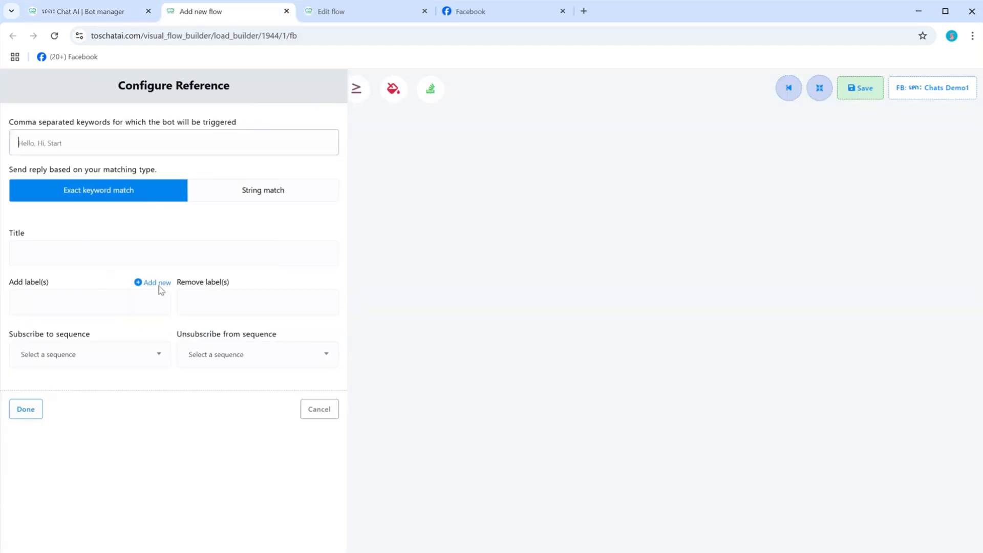
{"action": "left_click", "coordinate": [63, 249]}
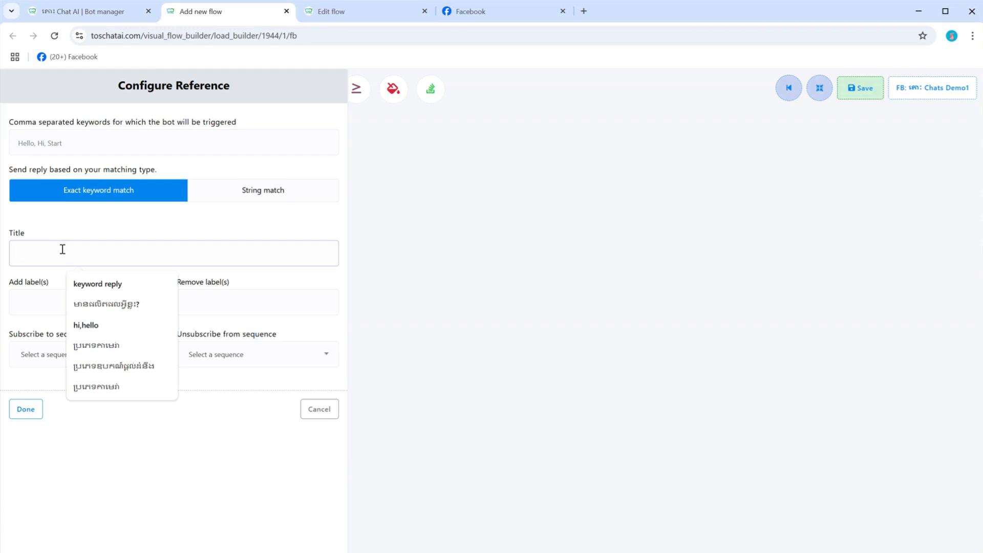
{"action": "type", "text": "Auto reply comment"}
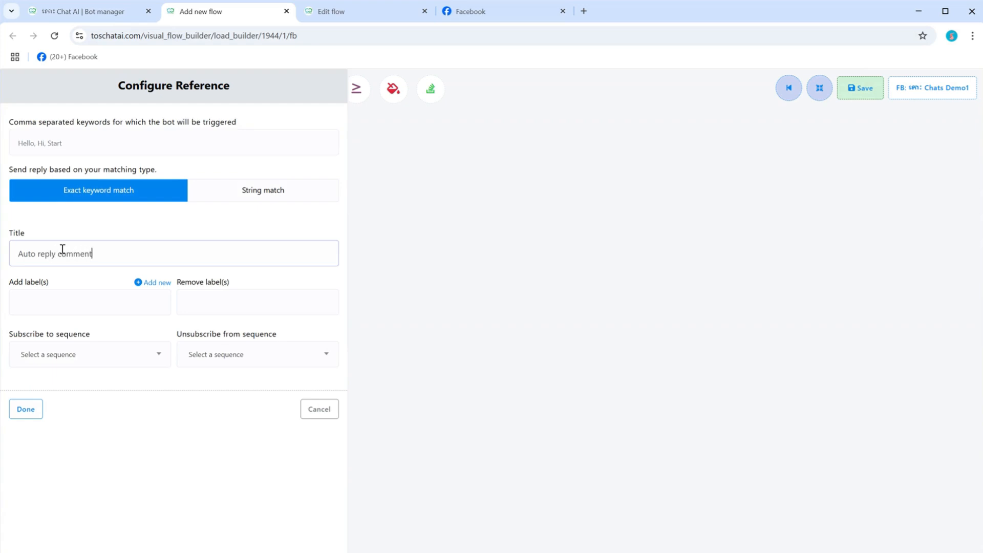
{"action": "left_click", "coordinate": [81, 308]}
{"action": "type", "text": "U"}
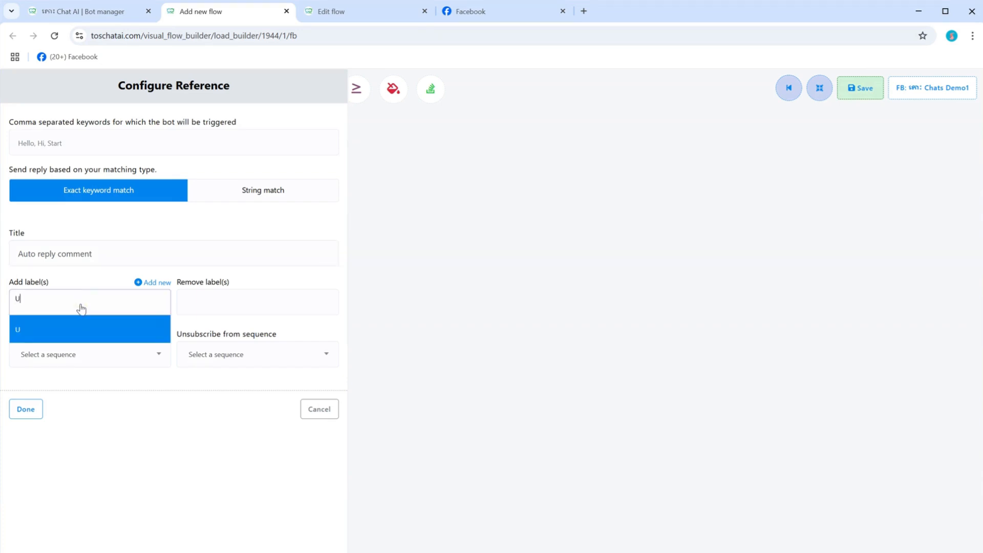
{"action": "type", "text": "ser Comment"}
{"action": "left_click", "coordinate": [55, 337]}
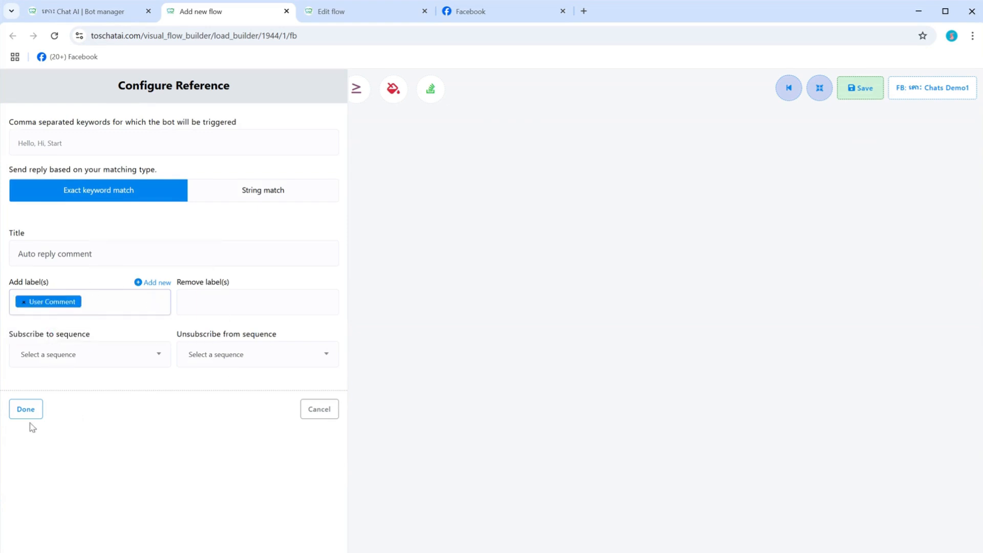
{"action": "left_click", "coordinate": [26, 409]}
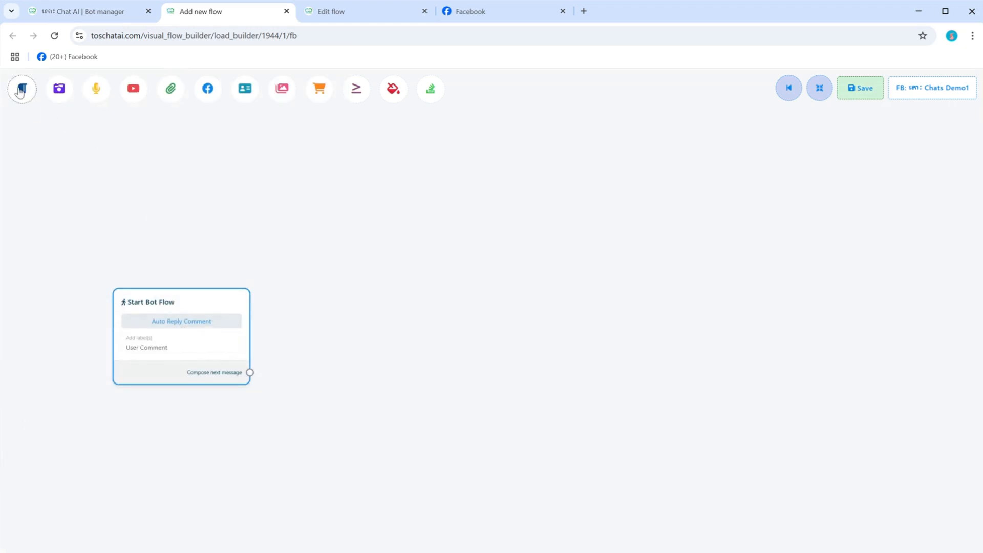
Step: Add a Text message linked to Start Bot Flow and fill its reply with the copied Get-started message
{"action": "left_click_drag", "start_coordinate": [20, 91], "coordinate": [300, 282]}
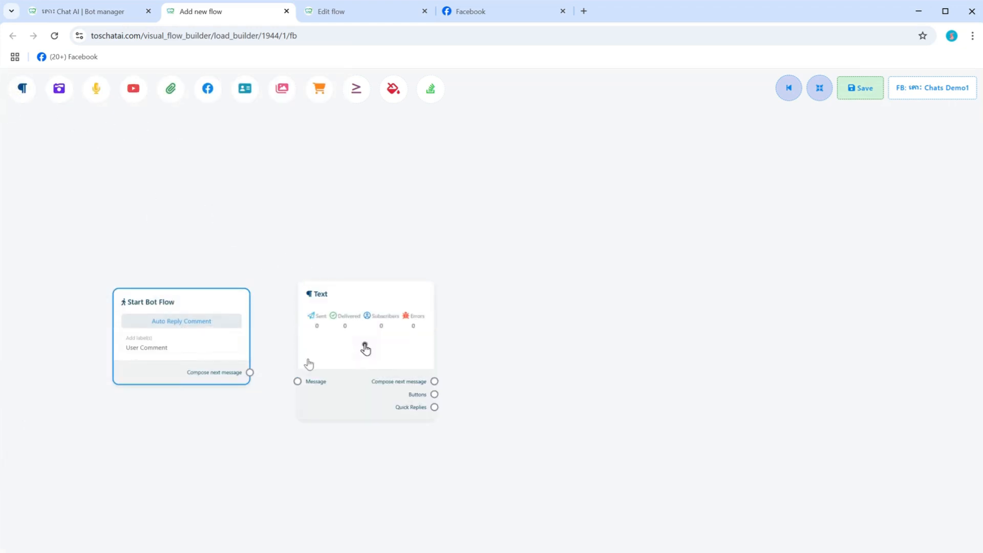
{"action": "left_click_drag", "start_coordinate": [297, 383], "coordinate": [250, 372]}
{"action": "left_click", "coordinate": [352, 347]}
{"action": "left_click", "coordinate": [108, 158]}
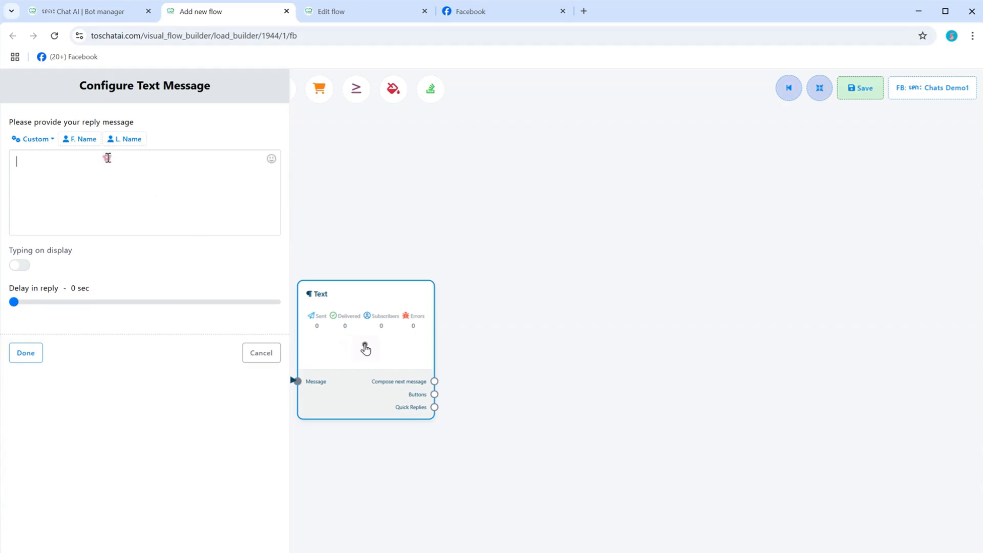
{"action": "key", "text": "ctrl+v"}
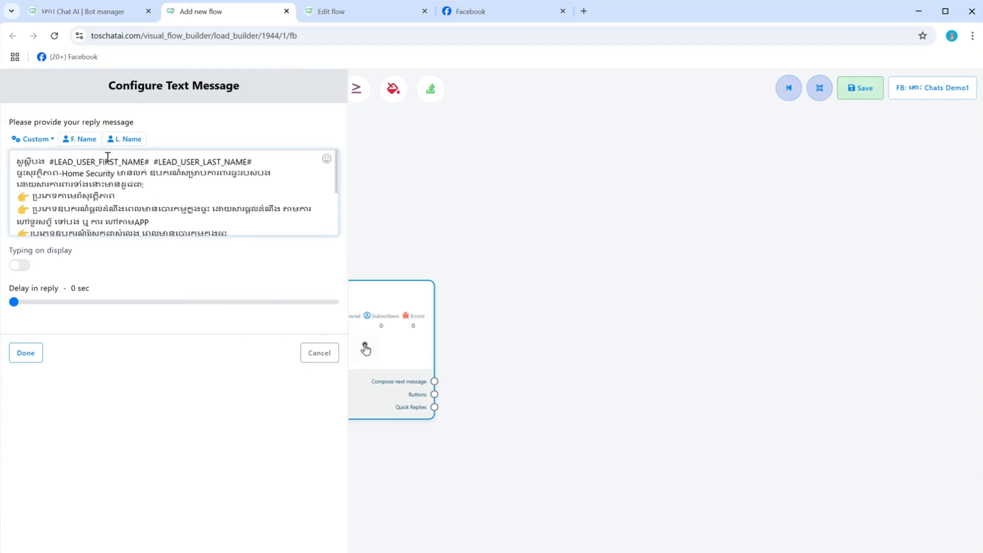
Step: Replace the greeting before the first-name placeholder in the reply message with the Khmer thank-you wording "អគុណបង បង"
{"action": "key", "text": "BackSpace"}
{"action": "key", "text": "BackSpace"}
{"action": "key", "text": "BackSpace"}
{"action": "key", "text": "BackSpace"}
{"action": "key", "text": "BackSpace"}
{"action": "key", "text": "BackSpace"}
{"action": "key", "text": "BackSpace"}
{"action": "key", "text": "BackSpace"}
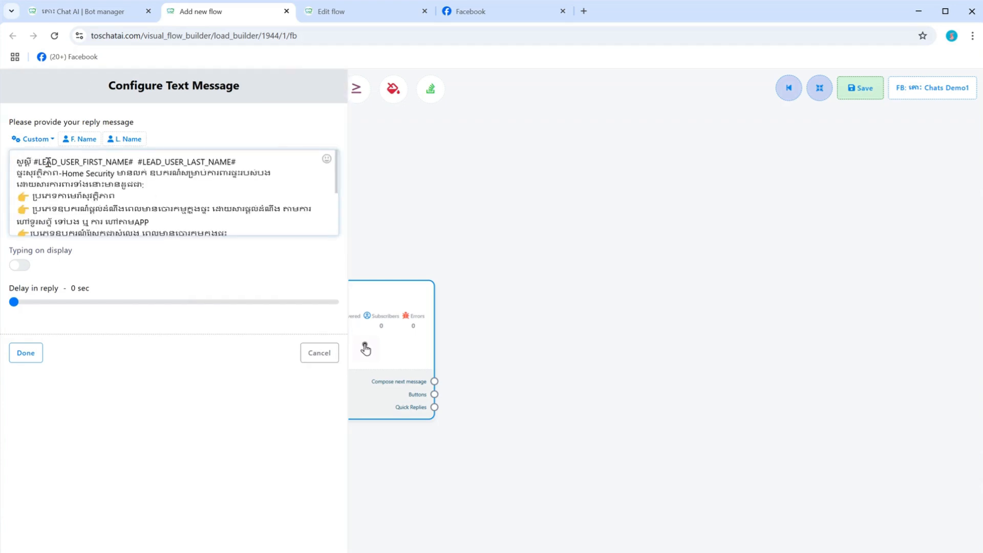
{"action": "type", "text": "ប"}
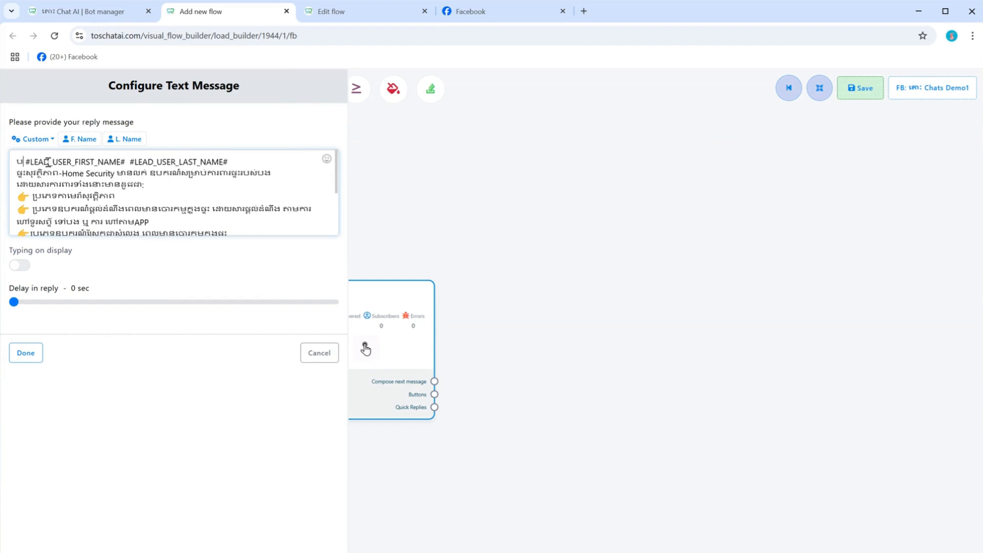
{"action": "key", "text": "BackSpace"}
{"action": "type", "text": "អកូន"}
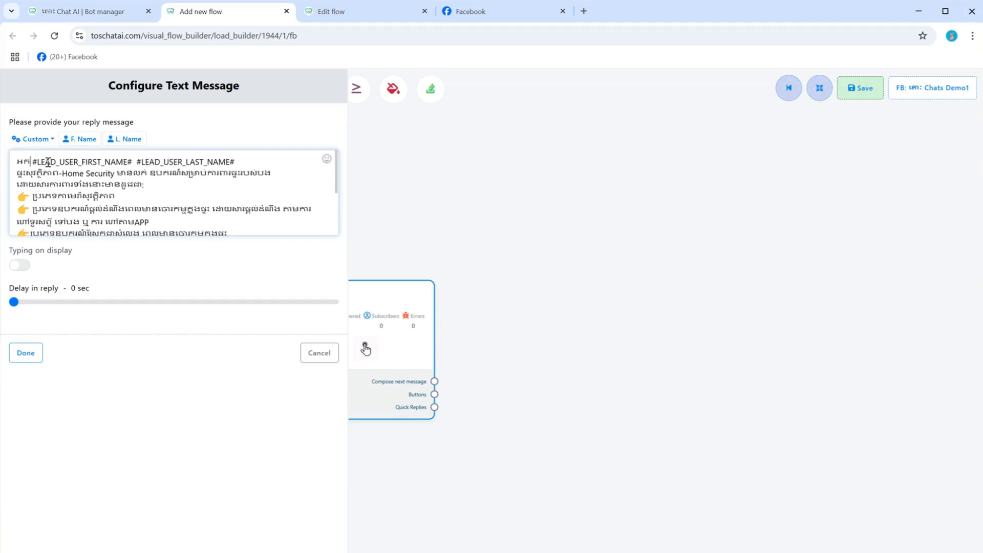
{"action": "key", "text": "BackSpace"}
{"action": "key", "text": "BackSpace"}
{"action": "type", "text": "ុបង ប្អូន"}
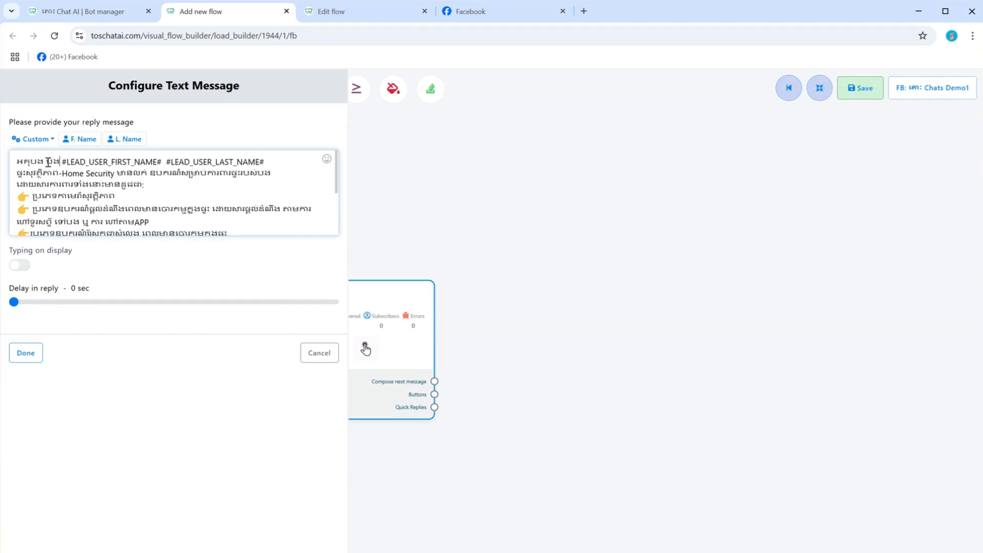
{"action": "type", "text": "ណ"}
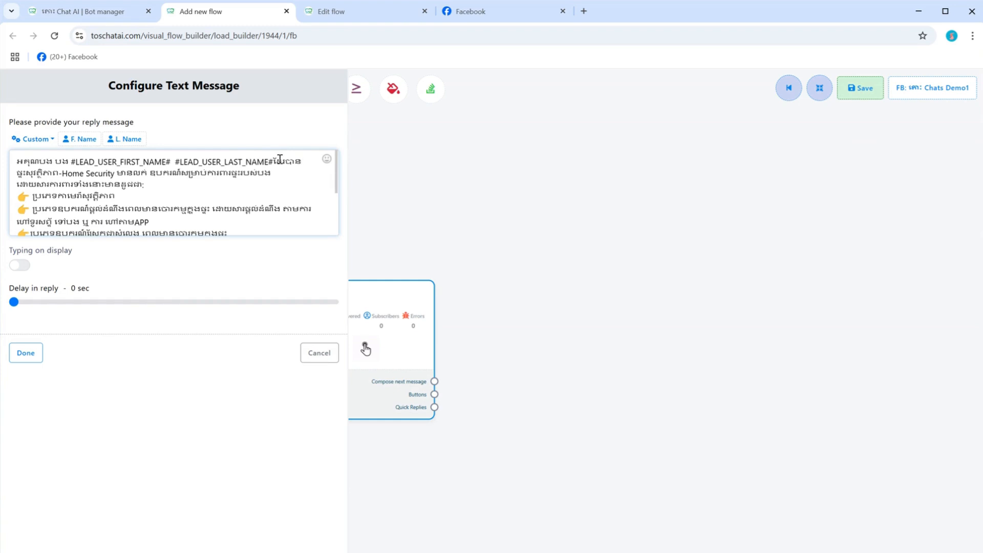
Step: Add the Khmer phrase for having commented right after the last-name placeholder and apply the Text message settings
{"action": "key", "text": "BackSpace"}
{"action": "key", "text": "BackSpace"}
{"action": "key", "text": "super+space"}
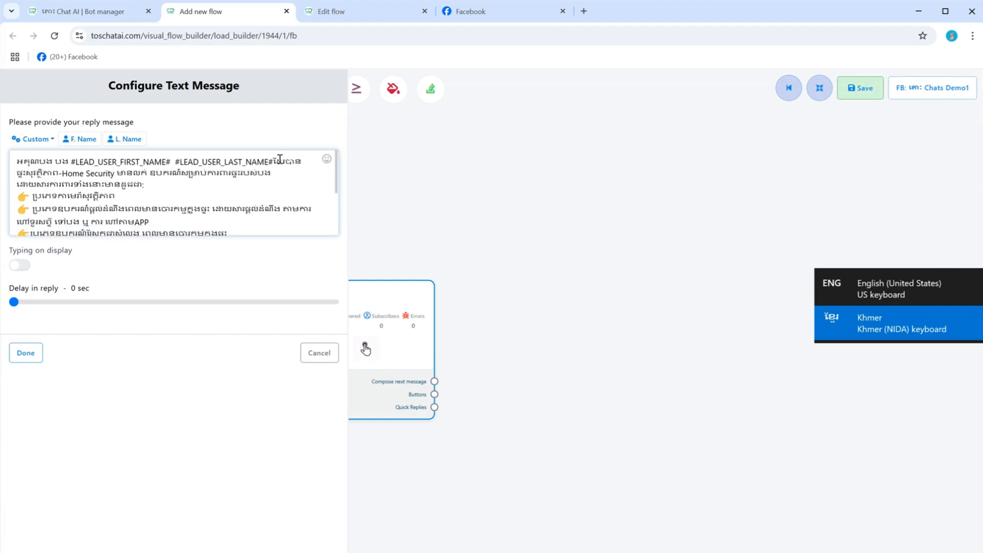
{"action": "type", "text": "ឃលល"}
{"action": "key", "text": "BackSpace"}
{"action": "key", "text": "BackSpace"}
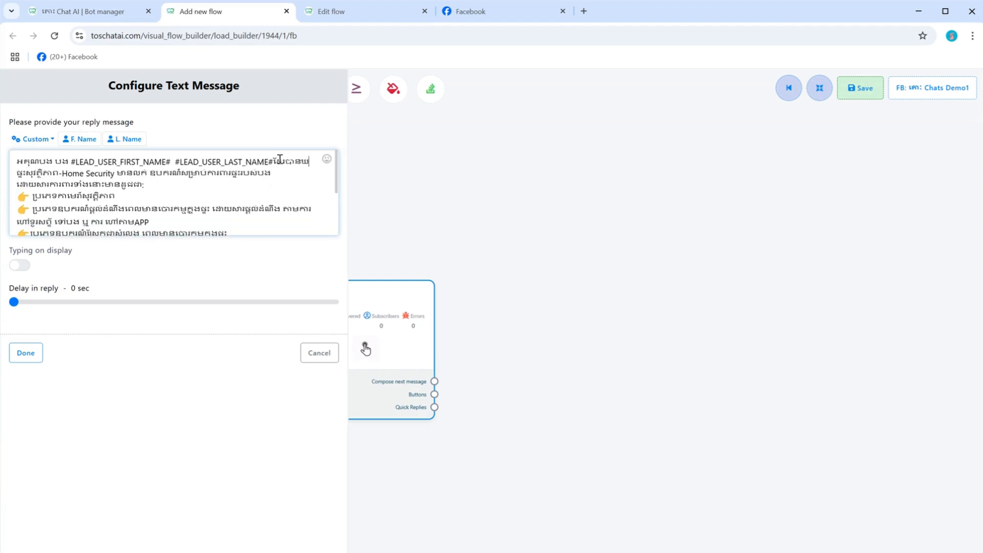
{"action": "key", "text": "BackSpace"}
{"action": "type", "text": "ខ"}
{"action": "key", "text": "BackSpace"}
{"action": "type", "text": "ិន"}
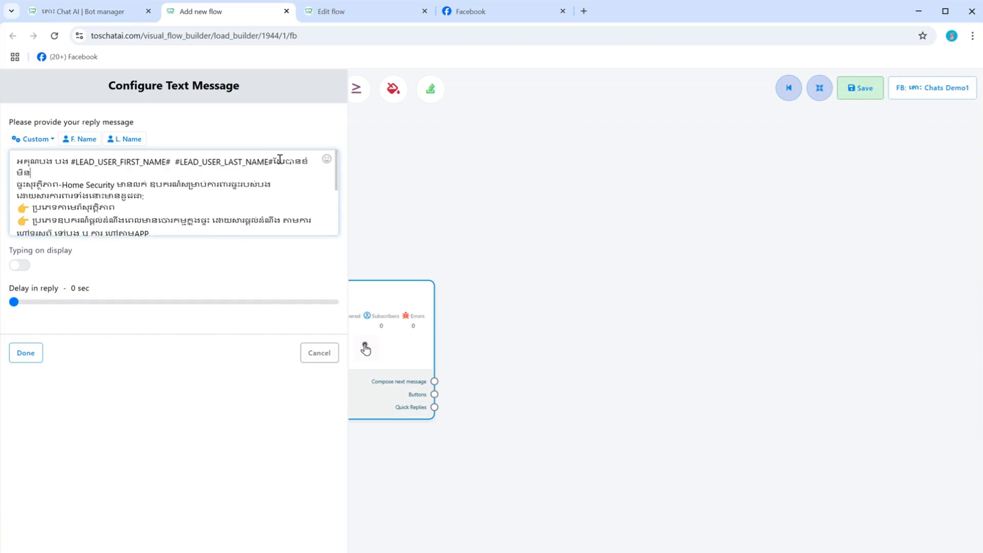
{"action": "left_click", "coordinate": [37, 359]}
Step: Add an Audio message linked from the Text message's next-message output and upload 1.mp3 as its reply audio
{"action": "scroll", "coordinate": [376, 268], "scroll_direction": "down", "scroll_amount": 3}
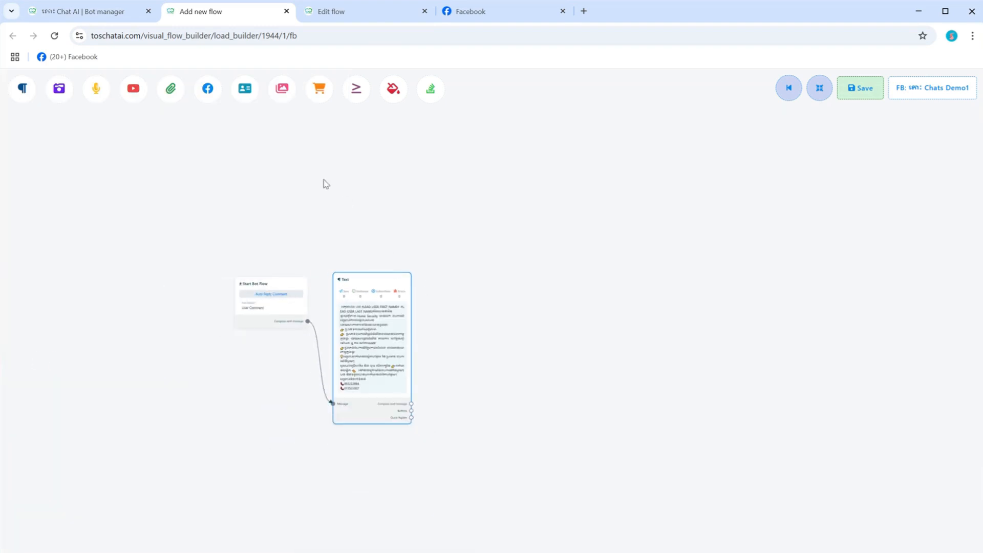
{"action": "left_click_drag", "start_coordinate": [97, 89], "coordinate": [480, 333]}
{"action": "left_click_drag", "start_coordinate": [479, 384], "coordinate": [411, 403]}
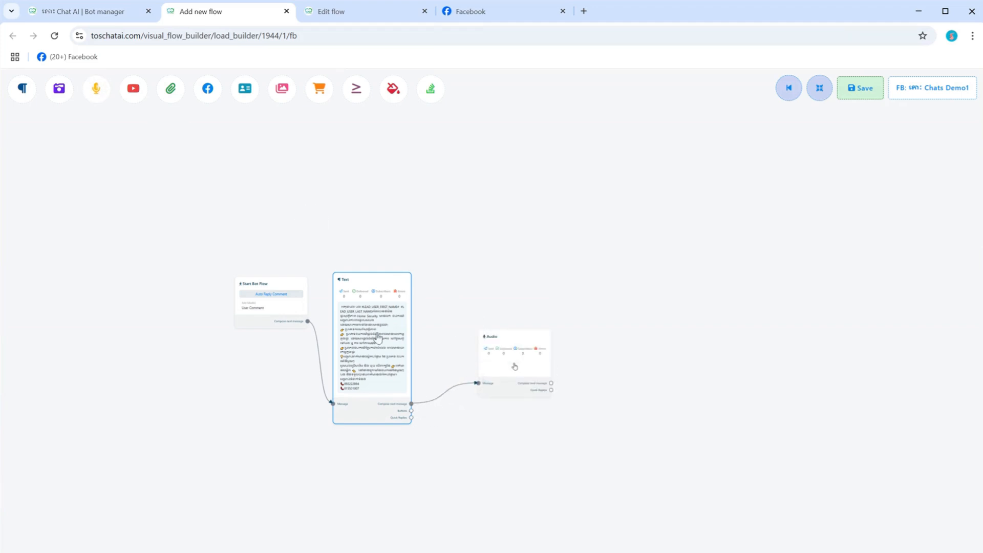
{"action": "double_click", "coordinate": [494, 394]}
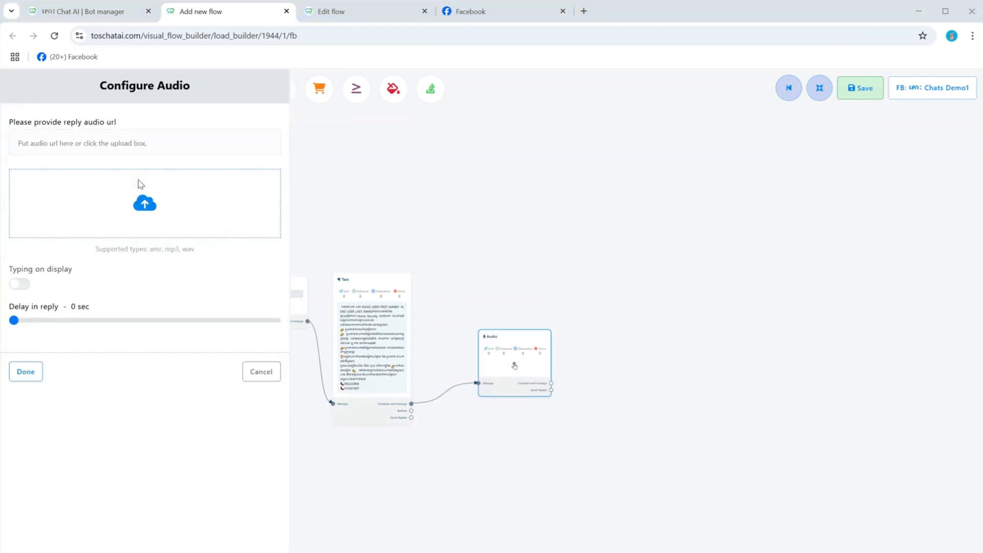
{"action": "left_click", "coordinate": [144, 203]}
{"action": "left_click", "coordinate": [125, 84]}
{"action": "double_click", "coordinate": [127, 85]}
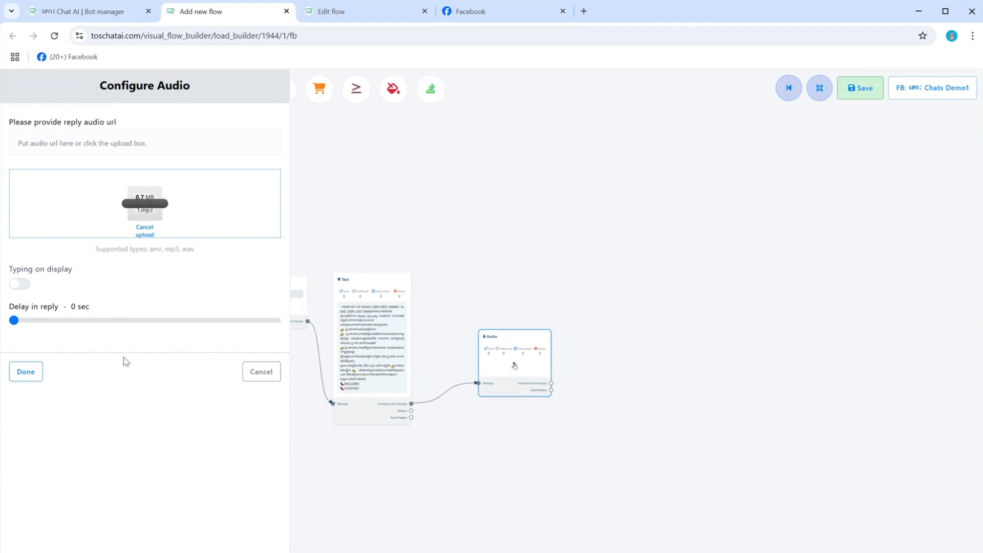
{"action": "left_click", "coordinate": [32, 377]}
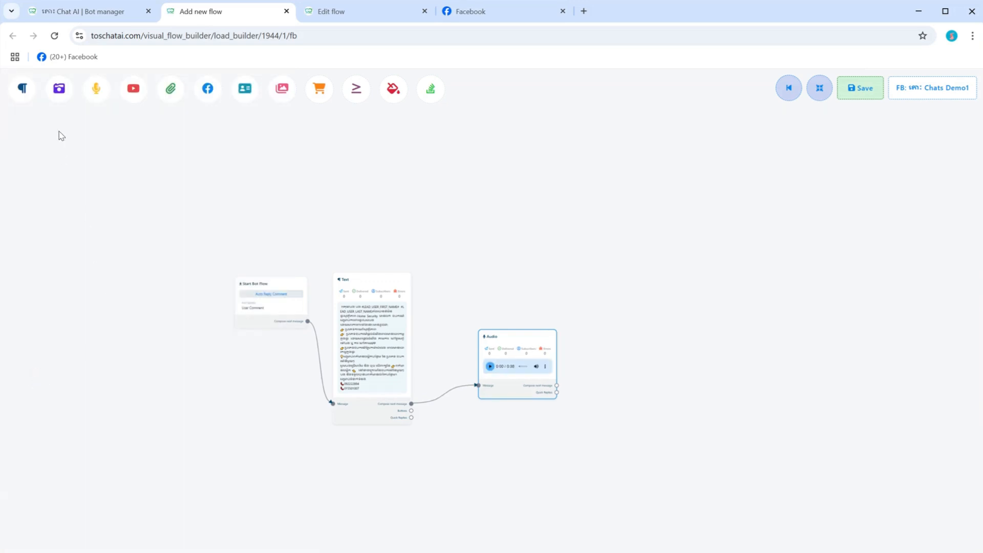
Step: Add an Image message beside the Audio message and link it to the Audio message's next-message output
{"action": "left_click_drag", "start_coordinate": [51, 93], "coordinate": [604, 340]}
{"action": "left_click_drag", "start_coordinate": [603, 392], "coordinate": [562, 391]}
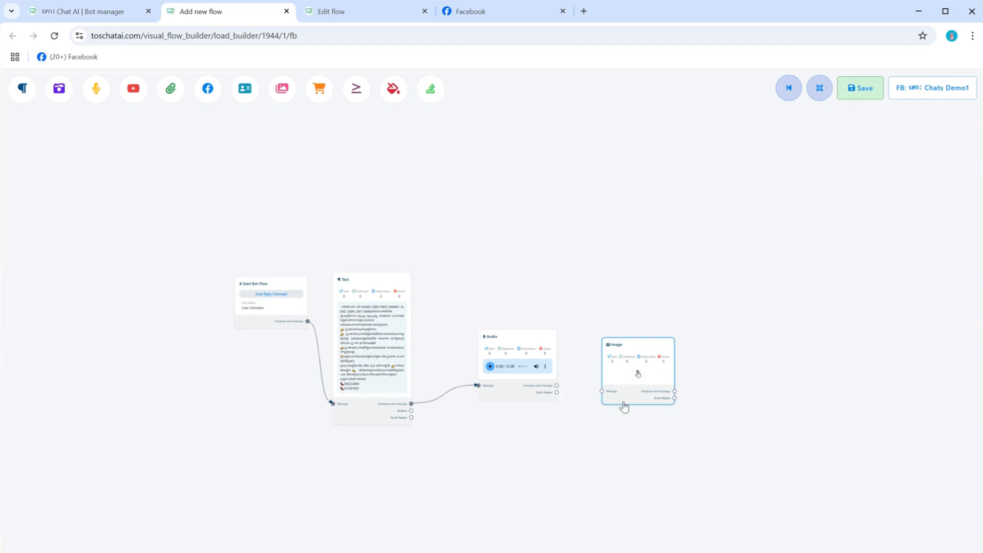
{"action": "scroll", "coordinate": [623, 404], "scroll_direction": "up", "scroll_amount": 5}
{"action": "scroll", "coordinate": [624, 404], "scroll_direction": "down", "scroll_amount": 2}
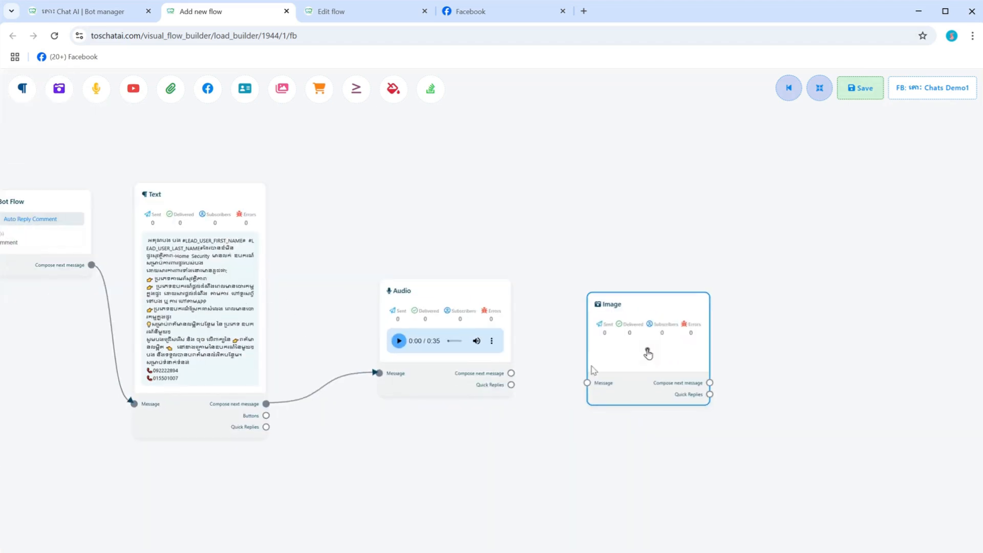
{"action": "left_click_drag", "start_coordinate": [588, 384], "coordinate": [513, 377]}
Step: Upload the Wi-Fi security camera picture as the Image message's reply image and enable Typing on display
{"action": "double_click", "coordinate": [654, 345]}
{"action": "left_click", "coordinate": [153, 187]}
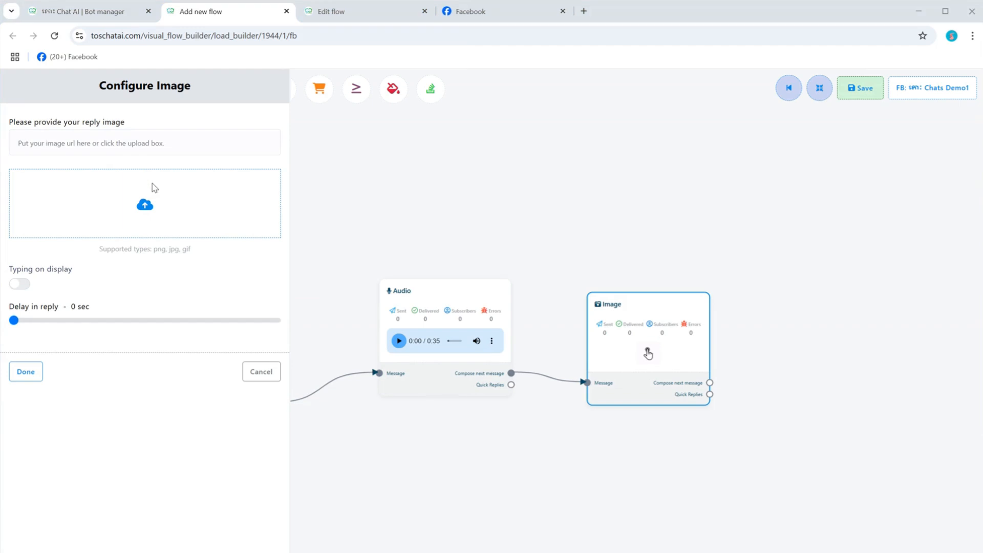
{"action": "double_click", "coordinate": [146, 105]}
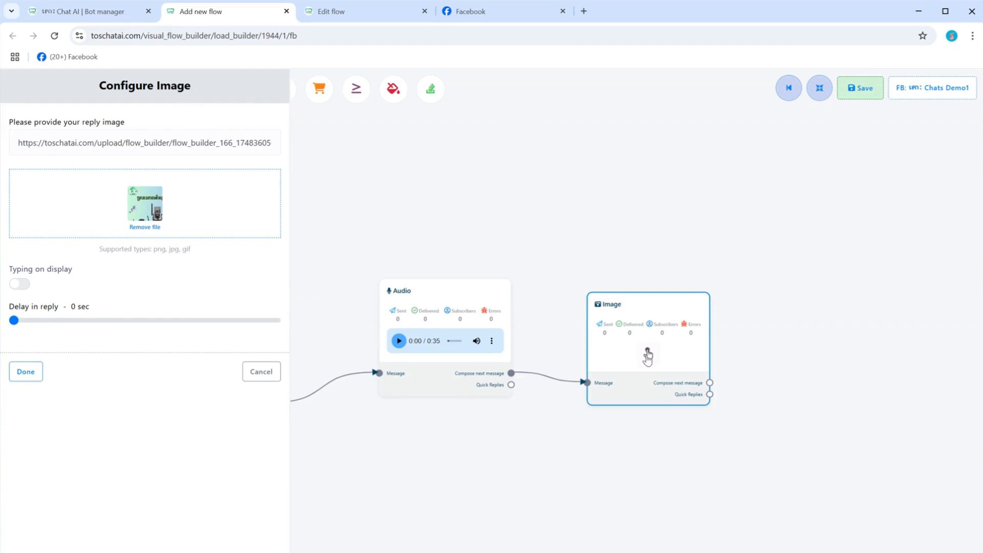
{"action": "scroll", "coordinate": [649, 353], "scroll_direction": "up", "scroll_amount": 3}
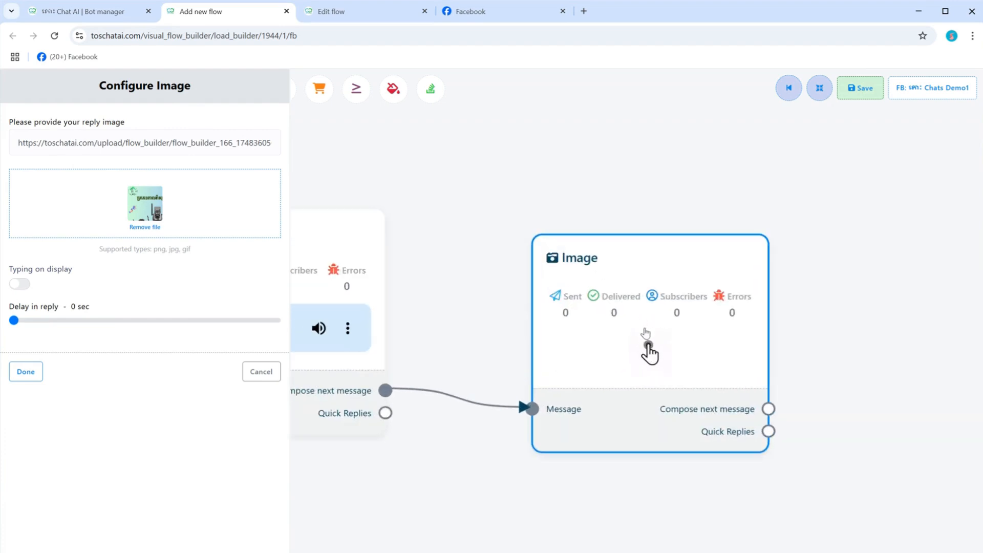
{"action": "left_click", "coordinate": [23, 285]}
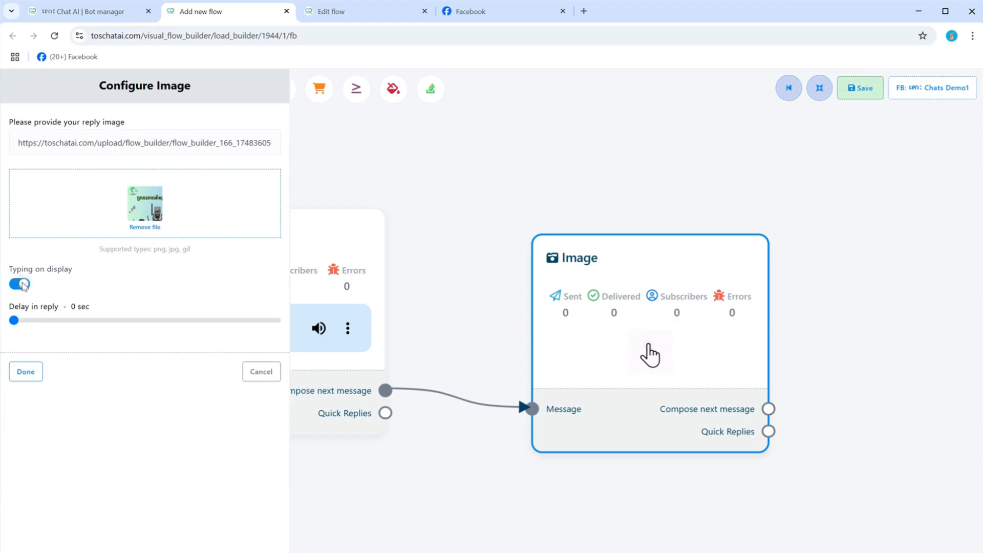
{"action": "left_click", "coordinate": [26, 372]}
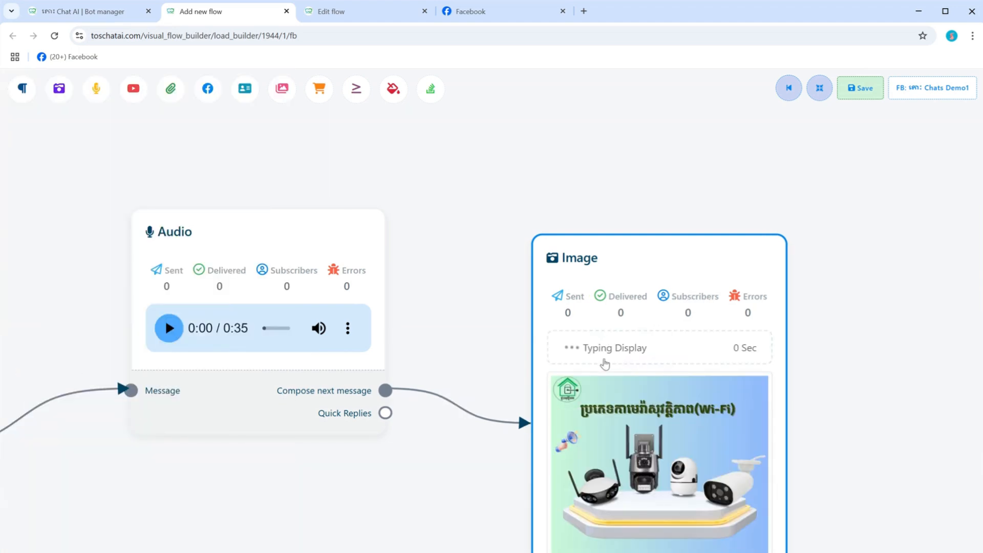
Step: Set the Image message's delay in reply to 3 sec
{"action": "scroll", "coordinate": [605, 363], "scroll_direction": "up", "scroll_amount": 3}
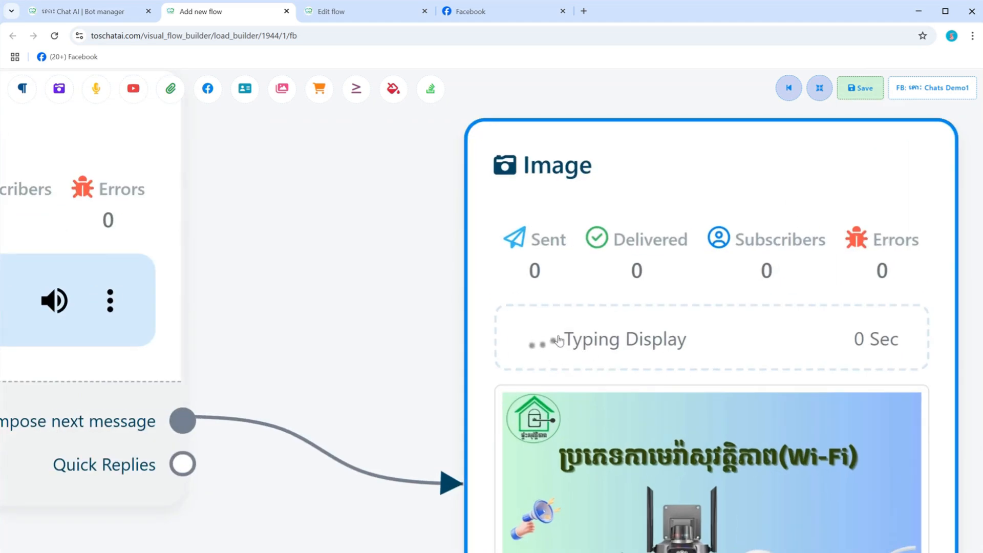
{"action": "scroll", "coordinate": [677, 355], "scroll_direction": "down", "scroll_amount": 3}
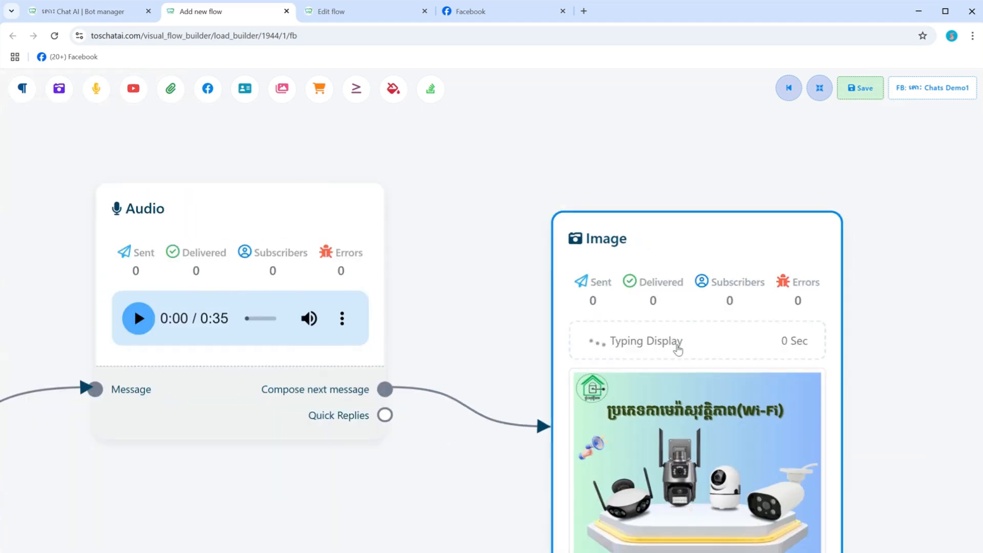
{"action": "double_click", "coordinate": [678, 350]}
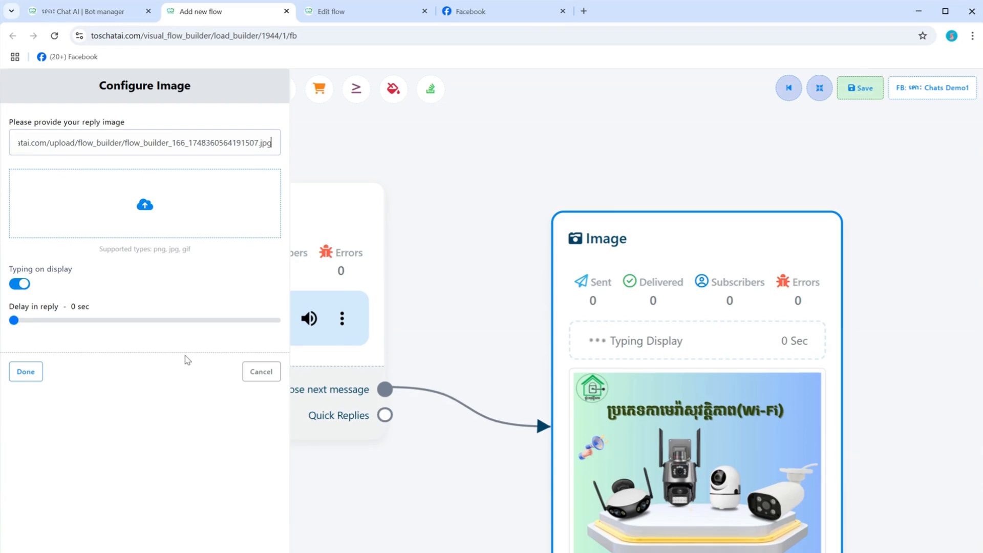
{"action": "mouse_move", "coordinate": [14, 320]}
{"action": "left_mouse_down"}
{"action": "mouse_move", "coordinate": [97, 328]}
{"action": "mouse_move", "coordinate": [26, 327]}
{"action": "left_mouse_up"}
{"action": "left_click", "coordinate": [26, 370]}
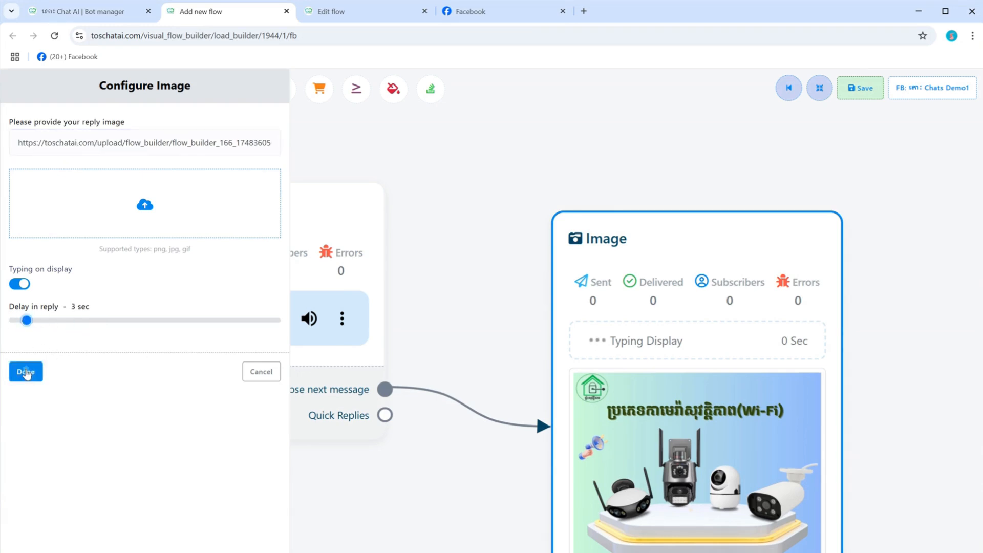
Step: Save the new Auto reply comment flow and bring the whole chain of messages into view
{"action": "left_click", "coordinate": [864, 96]}
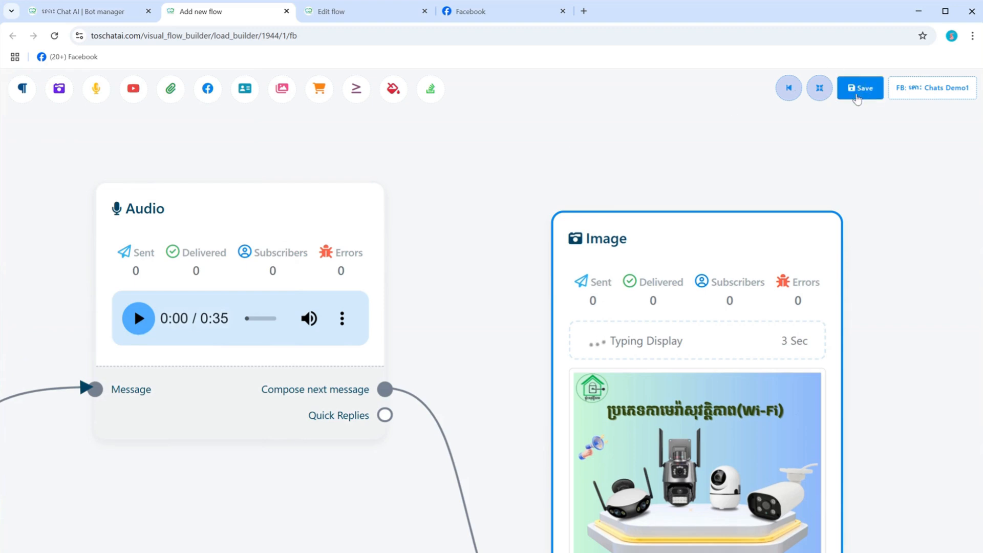
{"action": "scroll", "coordinate": [474, 252], "scroll_direction": "down", "scroll_amount": 4}
{"action": "scroll", "coordinate": [517, 313], "scroll_direction": "down", "scroll_amount": 3}
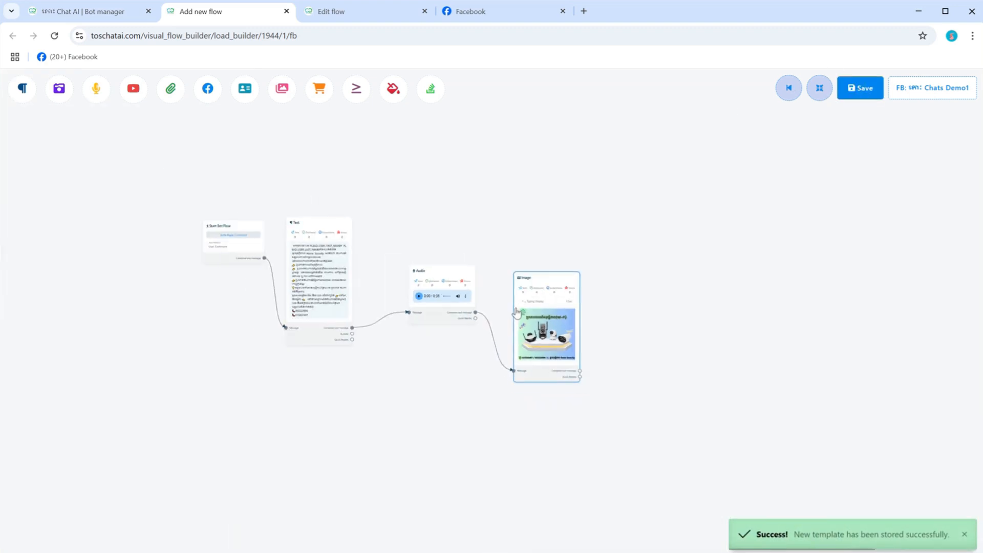
{"action": "scroll", "coordinate": [487, 313], "scroll_direction": "up", "scroll_amount": 5}
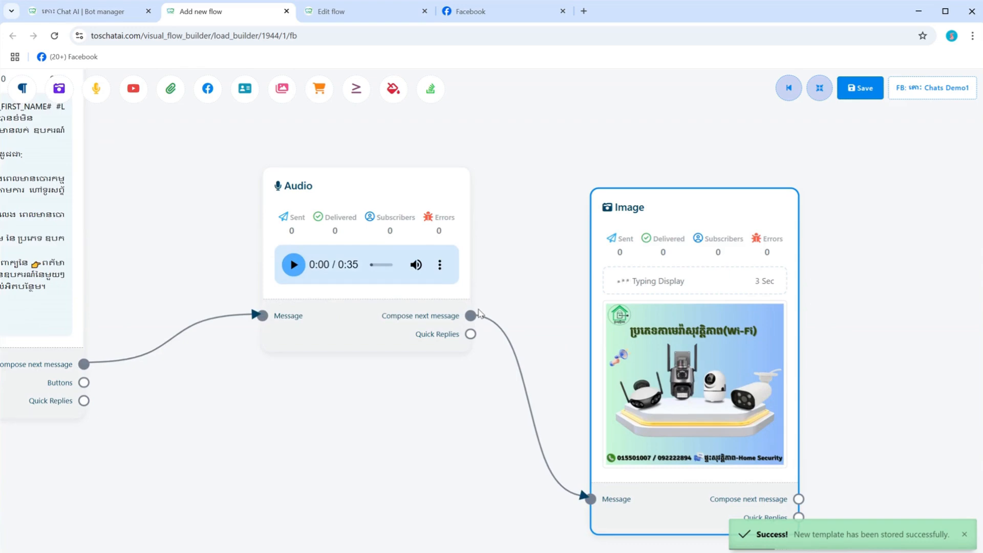
{"action": "scroll", "coordinate": [479, 312], "scroll_direction": "down", "scroll_amount": 3}
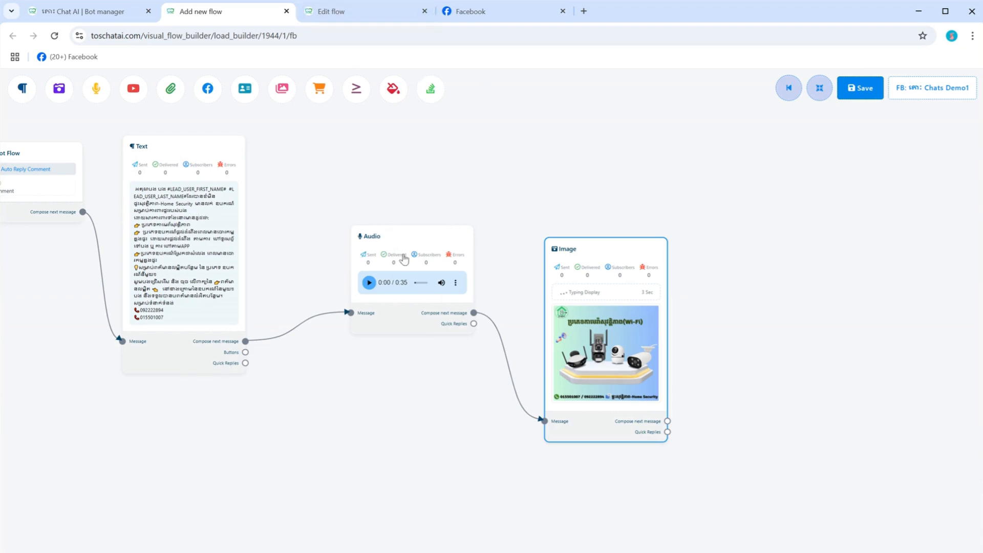
Step: Open the full page comment and inbox reply campaign of Chats Demo1 for editing in the Facebook Comment Manager
{"action": "left_click", "coordinate": [123, 16]}
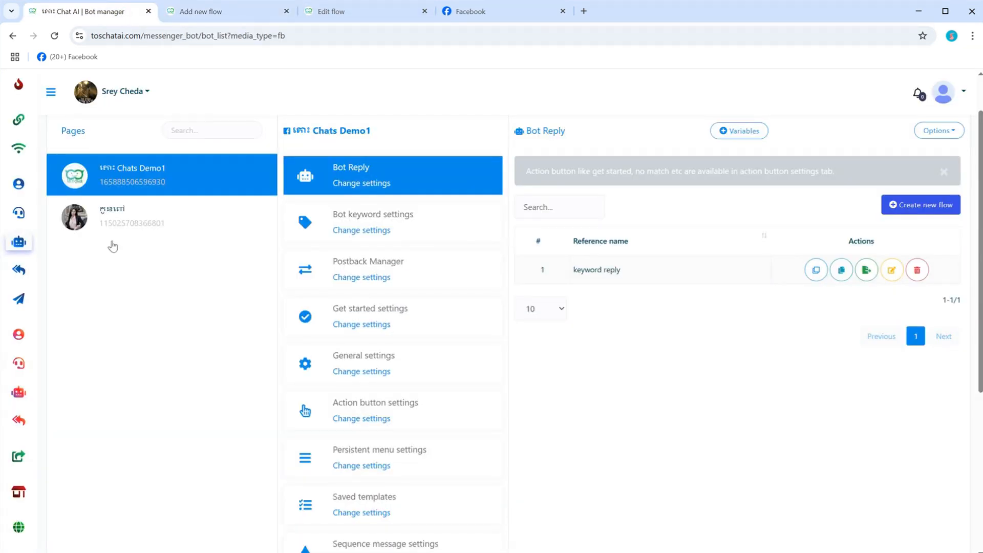
{"action": "left_click", "coordinate": [20, 274]}
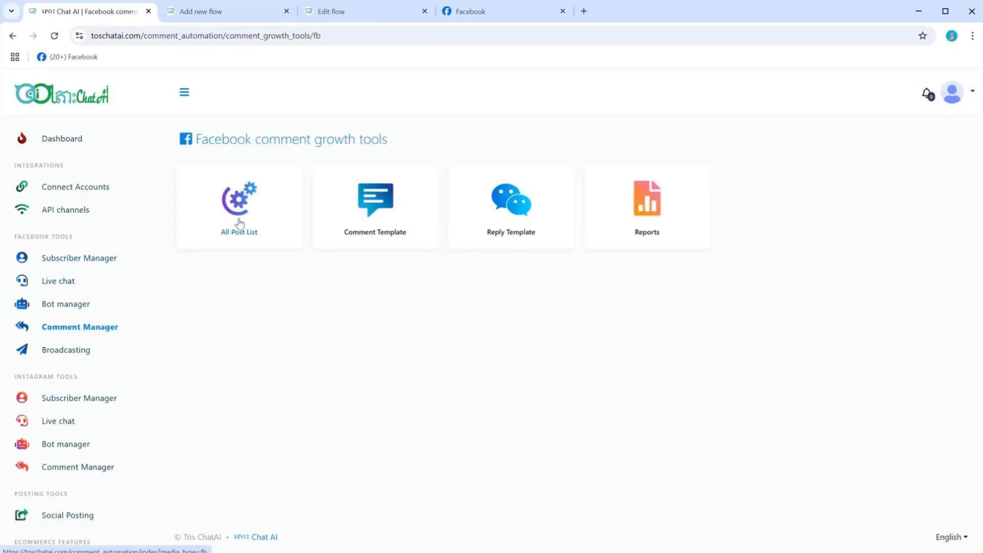
{"action": "left_click", "coordinate": [238, 221]}
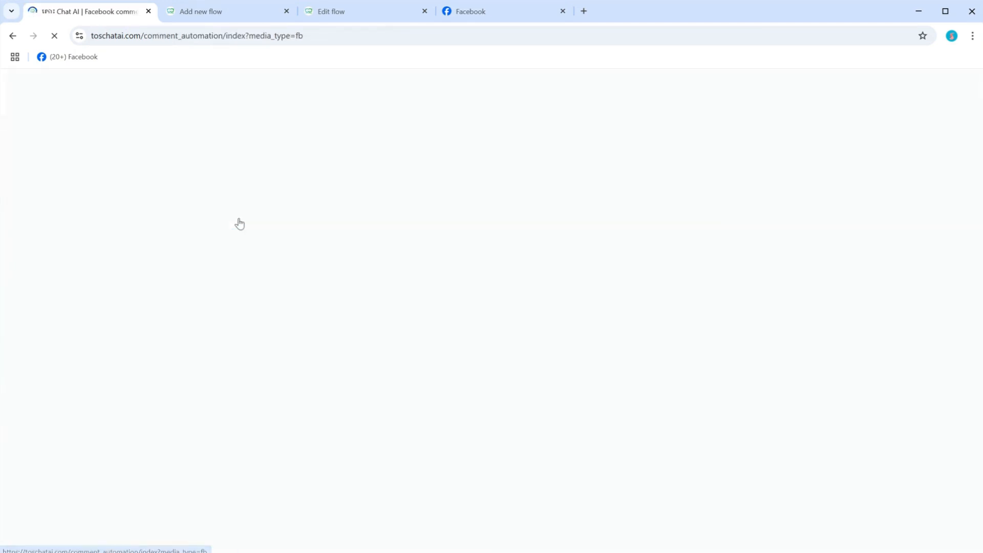
{"action": "left_click", "coordinate": [176, 219]}
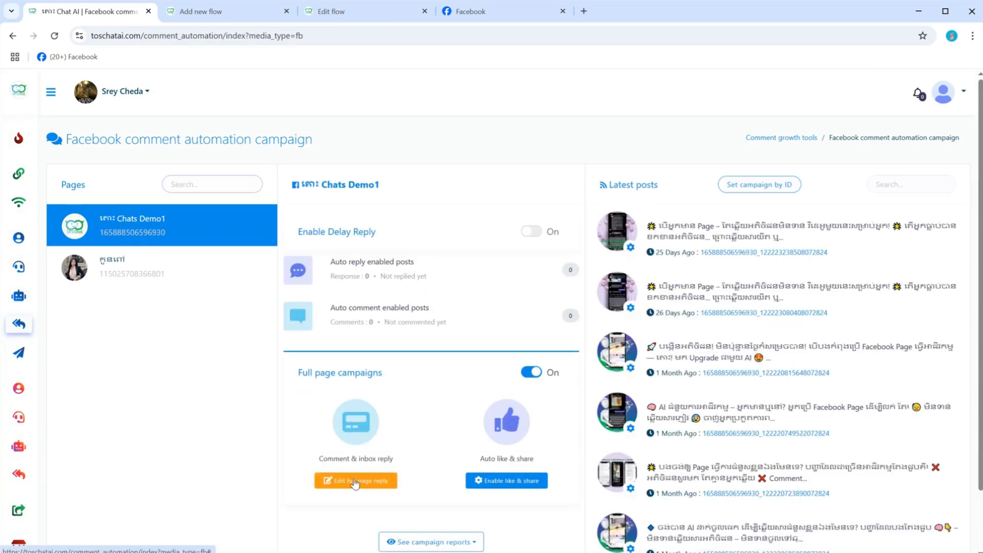
{"action": "left_click", "coordinate": [354, 480]}
Step: Set the campaign's private reply message template to Auto reply comment and save the campaign
{"action": "scroll", "coordinate": [362, 330], "scroll_direction": "down", "scroll_amount": 7}
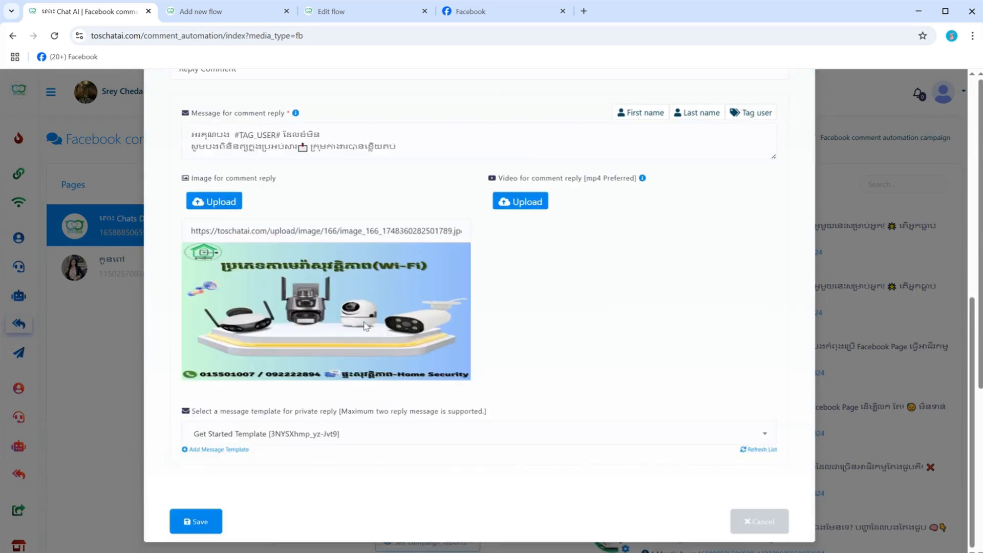
{"action": "left_click", "coordinate": [322, 484]}
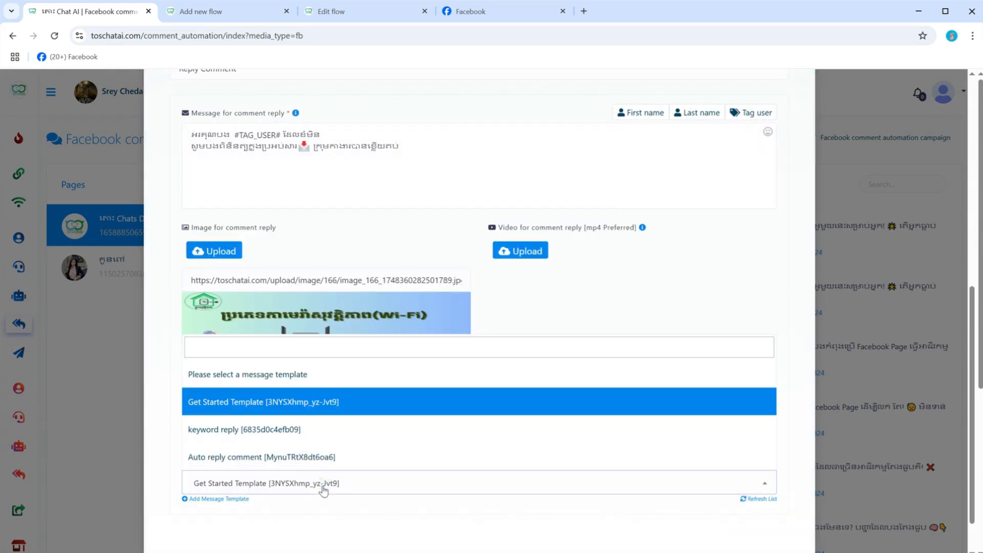
{"action": "scroll", "coordinate": [267, 466], "scroll_direction": "down", "scroll_amount": 1}
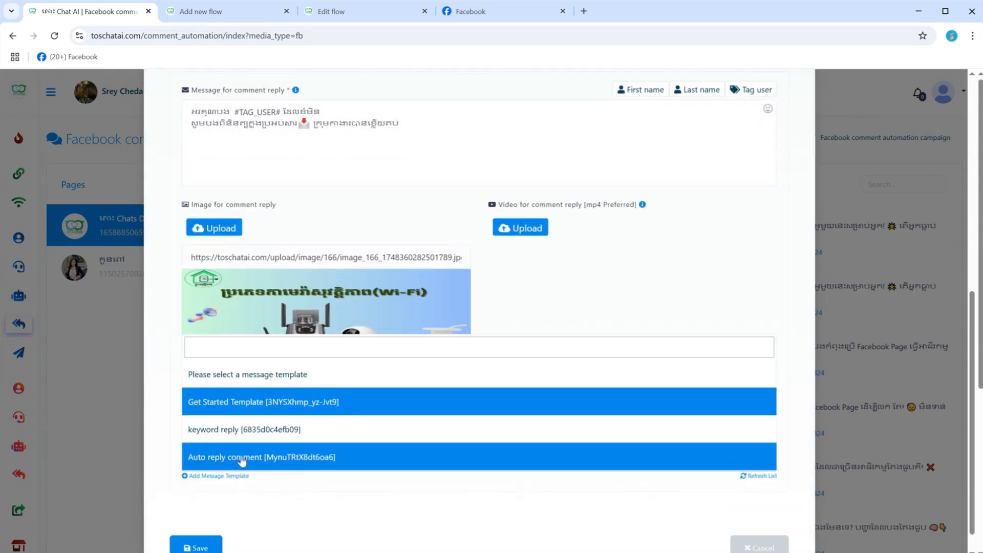
{"action": "left_click", "coordinate": [242, 460]}
{"action": "scroll", "coordinate": [242, 461], "scroll_direction": "down", "scroll_amount": 1}
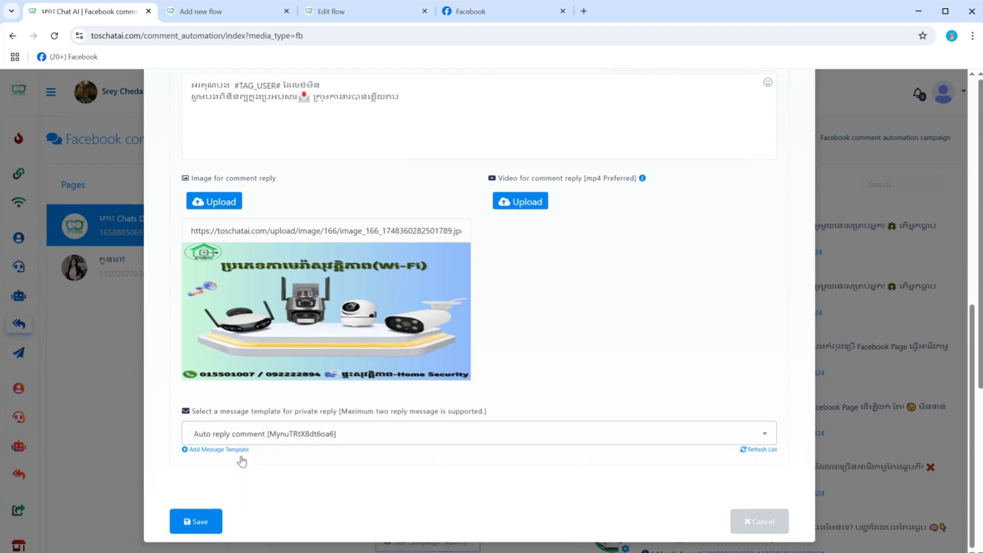
{"action": "left_click", "coordinate": [196, 523]}
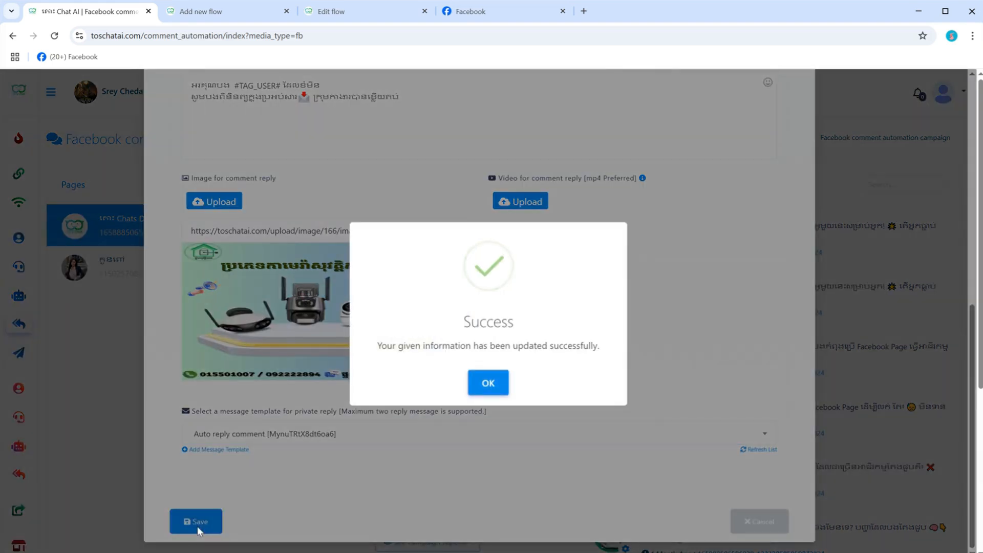
{"action": "left_click", "coordinate": [496, 382]}
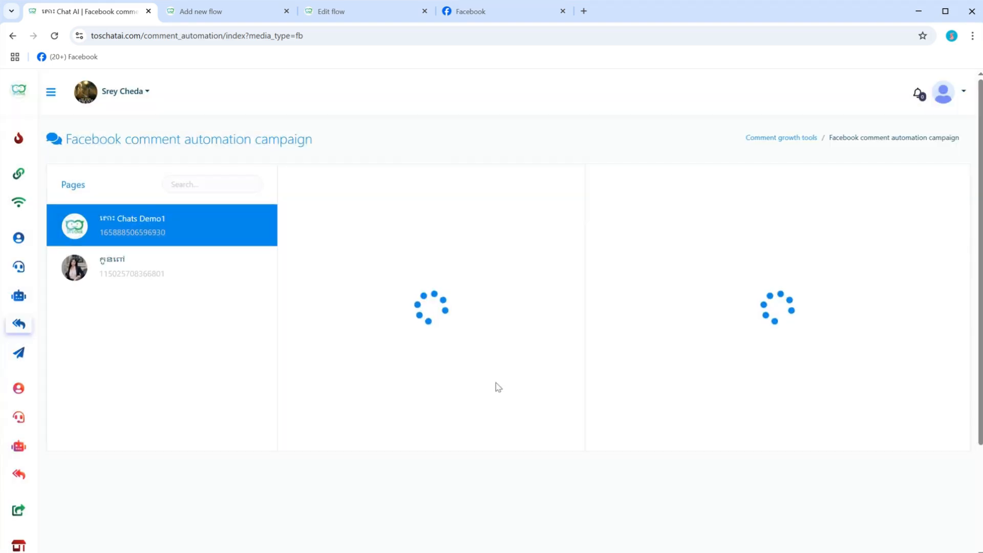
Step: Switch to Facebook and post the test comment "ហិ" on the Chats Demo1 page's video post
{"action": "left_click", "coordinate": [505, 13]}
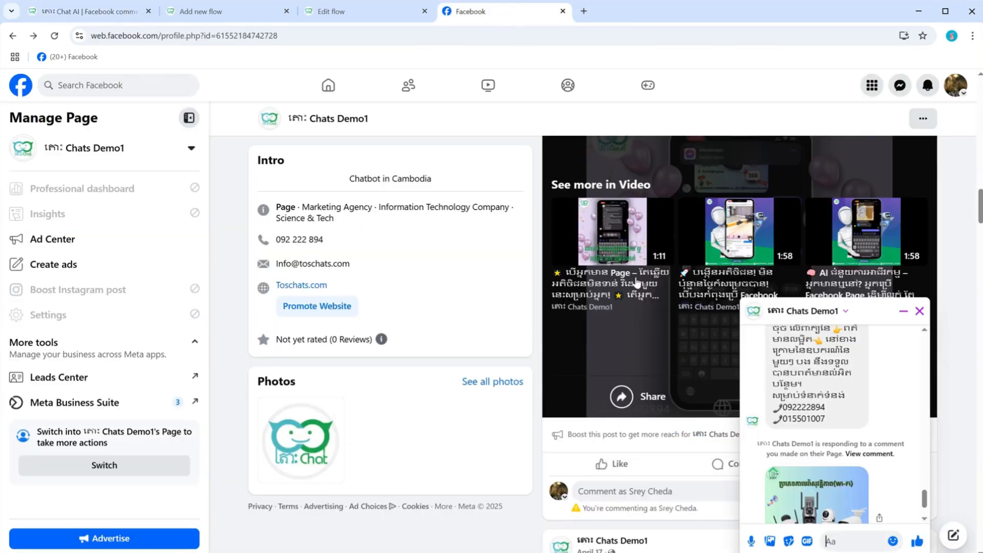
{"action": "left_click", "coordinate": [629, 489]}
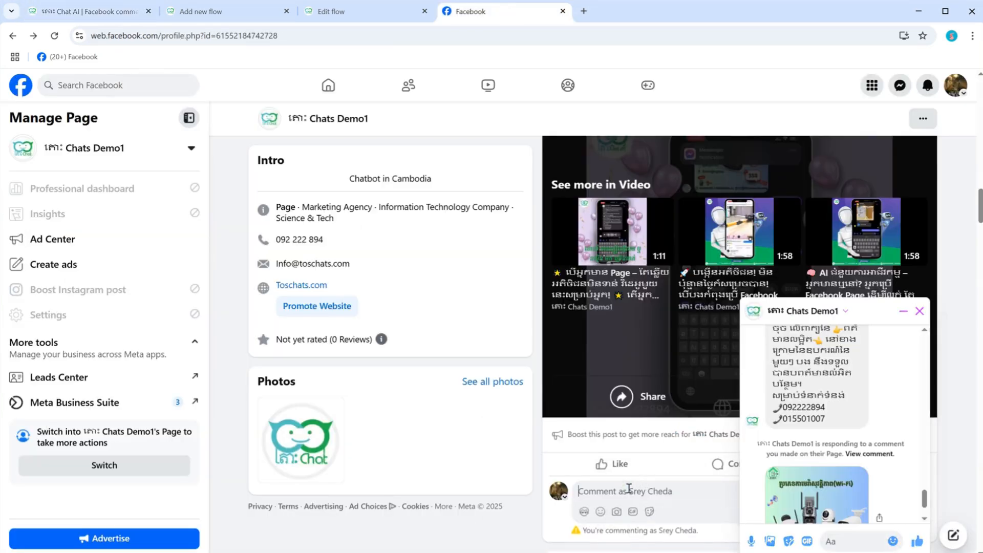
{"action": "type", "text": "ហ"}
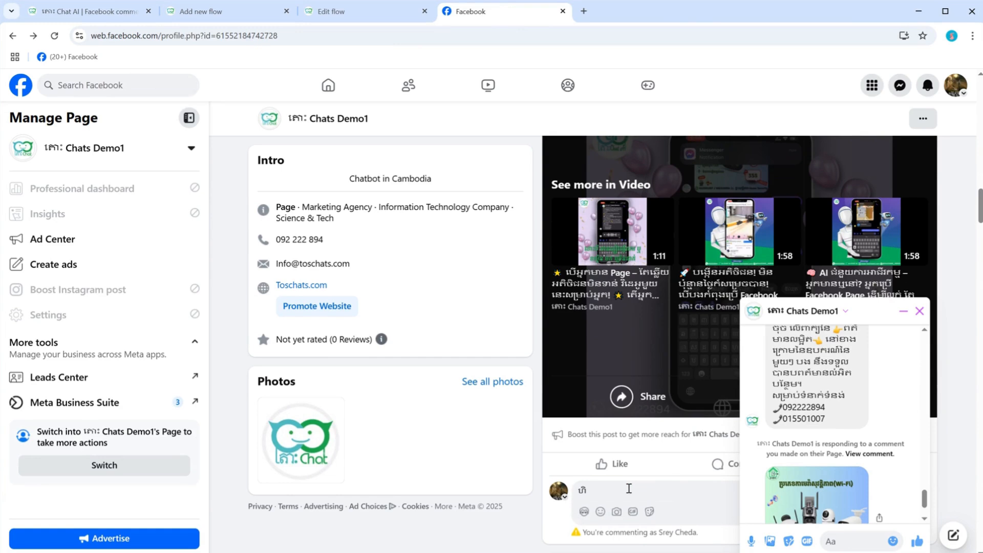
Step: Check the automatic replies to the test comment in the Chats Demo1 Messenger chat
{"action": "scroll", "coordinate": [628, 489], "scroll_direction": "up", "scroll_amount": 2}
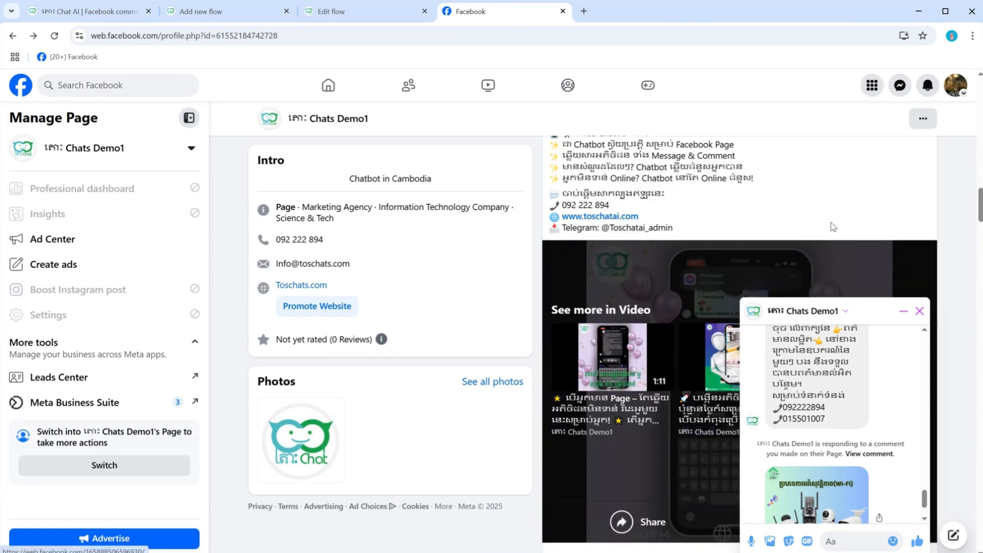
{"action": "scroll", "coordinate": [894, 415], "scroll_direction": "down", "scroll_amount": 1}
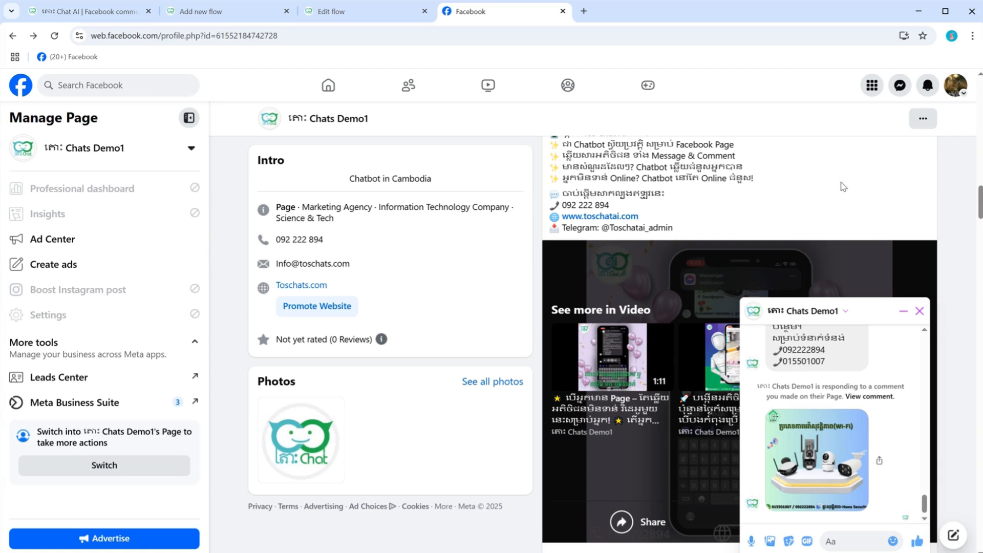
{"action": "scroll", "coordinate": [830, 188], "scroll_direction": "down", "scroll_amount": 1}
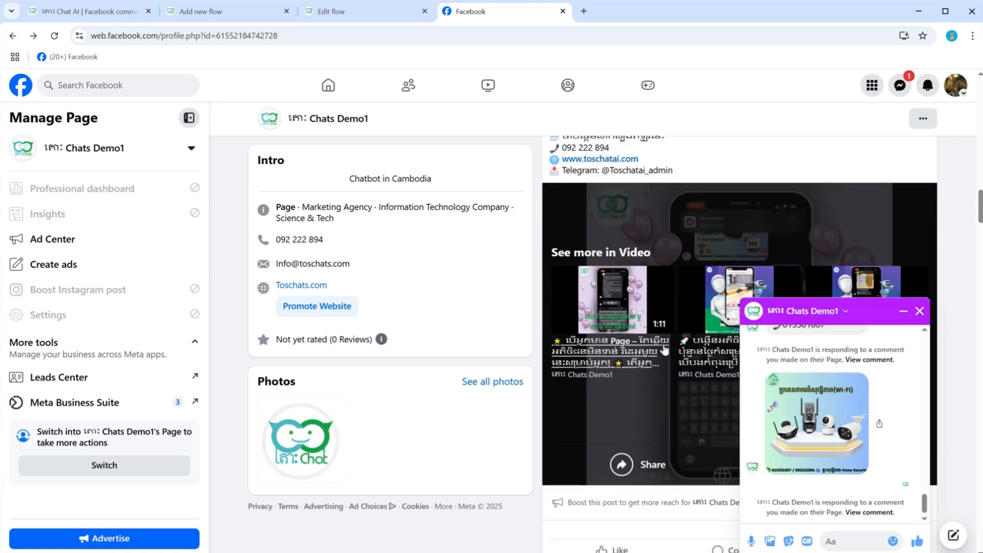
{"action": "left_click", "coordinate": [856, 462]}
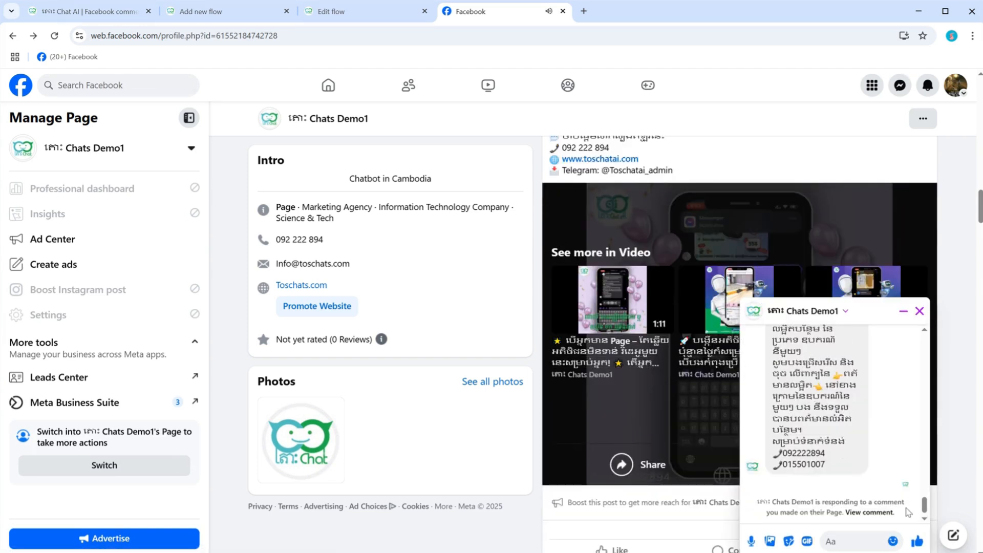
{"action": "mouse_move", "coordinate": [924, 507]}
{"action": "left_mouse_down"}
{"action": "mouse_move", "coordinate": [924, 469]}
{"action": "mouse_move", "coordinate": [921, 518]}
{"action": "left_mouse_up"}
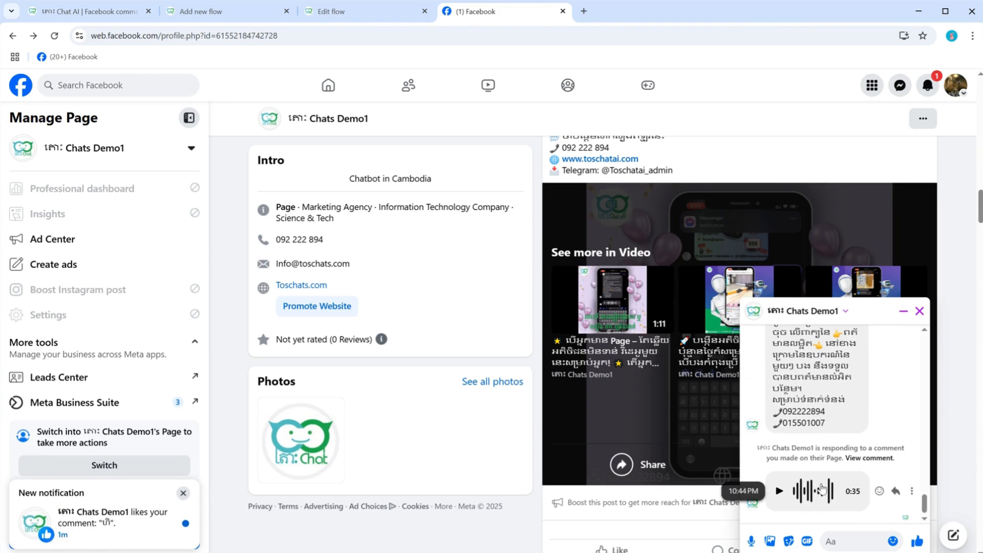
Step: Return to the Auto reply comment flow in Tos Chat AI and move the Image message up beside the Audio message
{"action": "left_click", "coordinate": [224, 12]}
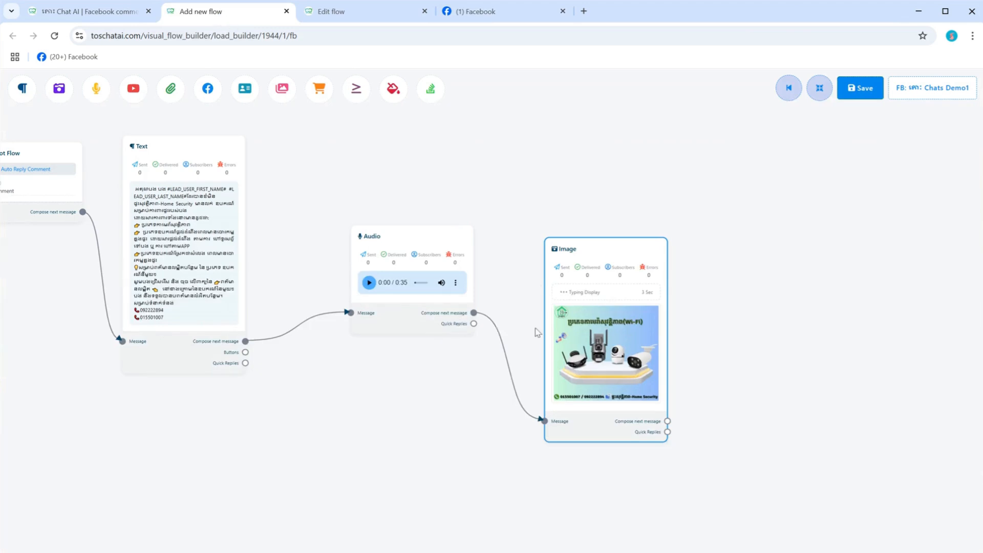
{"action": "scroll", "coordinate": [651, 326], "scroll_direction": "up", "scroll_amount": 1}
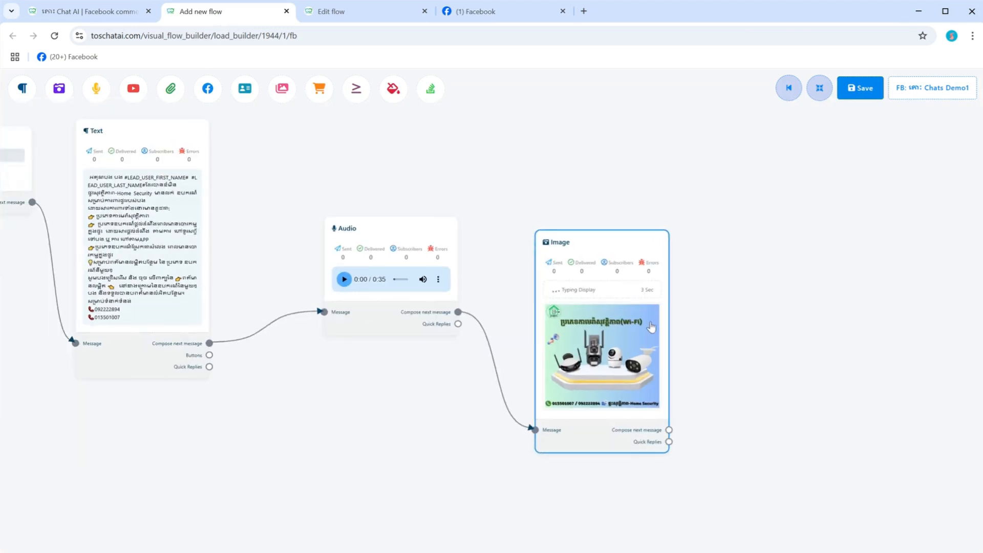
{"action": "scroll", "coordinate": [650, 326], "scroll_direction": "up", "scroll_amount": 5}
{"action": "scroll", "coordinate": [651, 328], "scroll_direction": "down", "scroll_amount": 5}
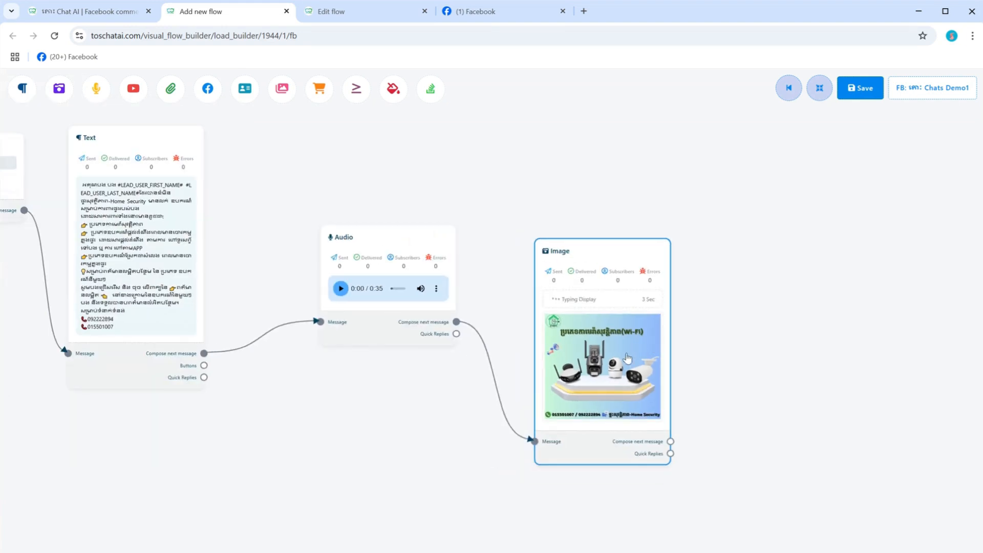
{"action": "left_click_drag", "start_coordinate": [580, 447], "coordinate": [558, 332]}
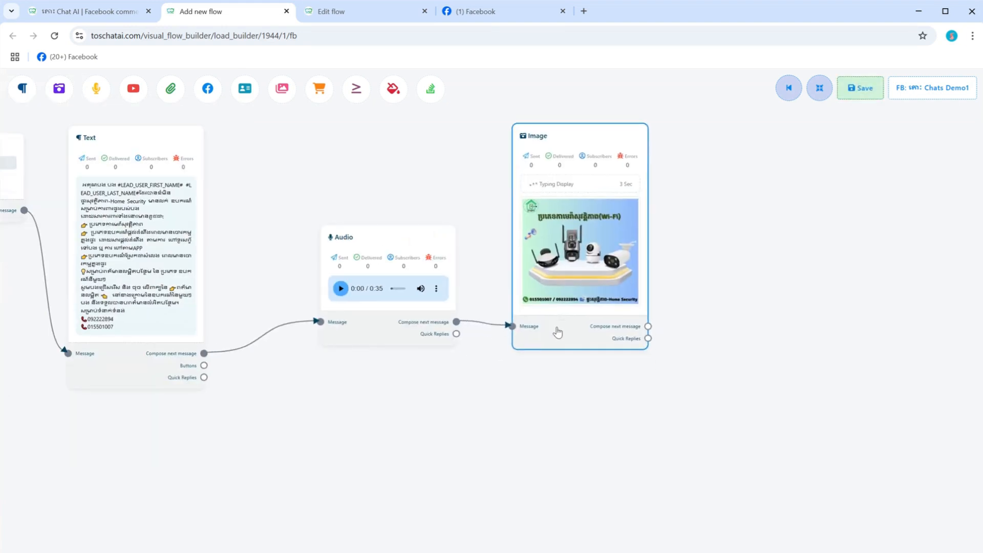
{"action": "left_click_drag", "start_coordinate": [336, 425], "coordinate": [466, 453]}
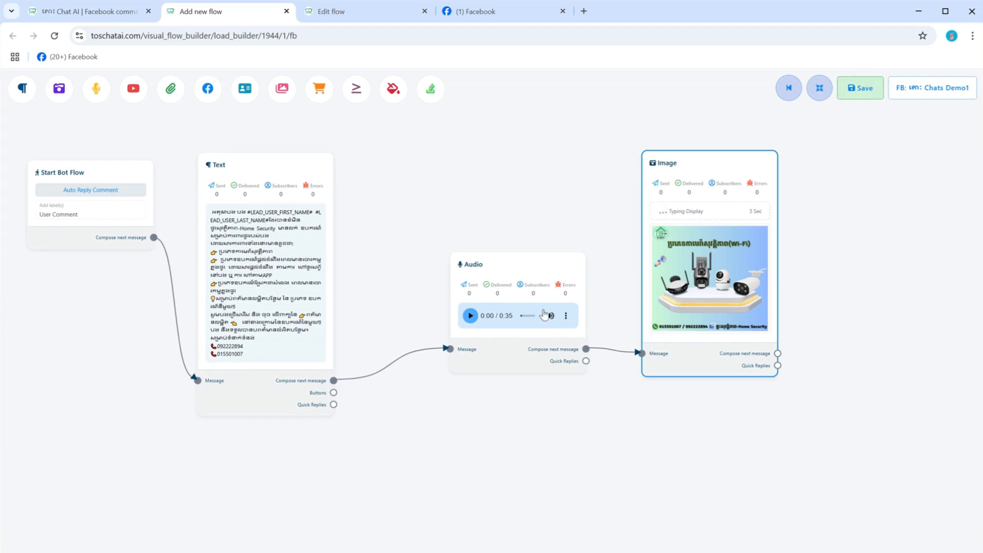
Step: Move the Audio message closer to the Text message and the Image message closer to the Audio message
{"action": "scroll", "coordinate": [485, 315], "scroll_direction": "up", "scroll_amount": 5}
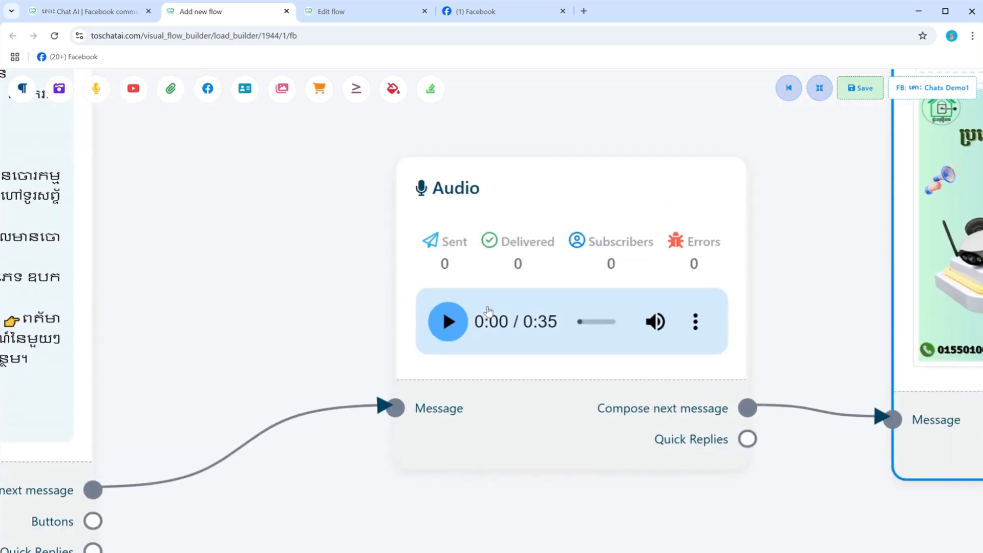
{"action": "scroll", "coordinate": [488, 311], "scroll_direction": "down", "scroll_amount": 5}
{"action": "scroll", "coordinate": [287, 322], "scroll_direction": "up", "scroll_amount": 5}
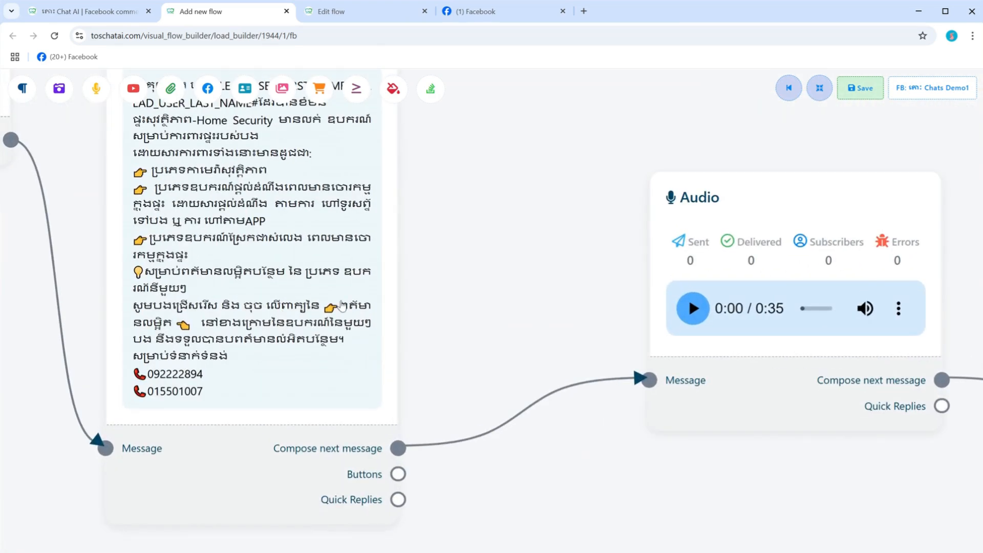
{"action": "scroll", "coordinate": [397, 309], "scroll_direction": "down", "scroll_amount": 5}
{"action": "scroll", "coordinate": [698, 351], "scroll_direction": "up", "scroll_amount": 2}
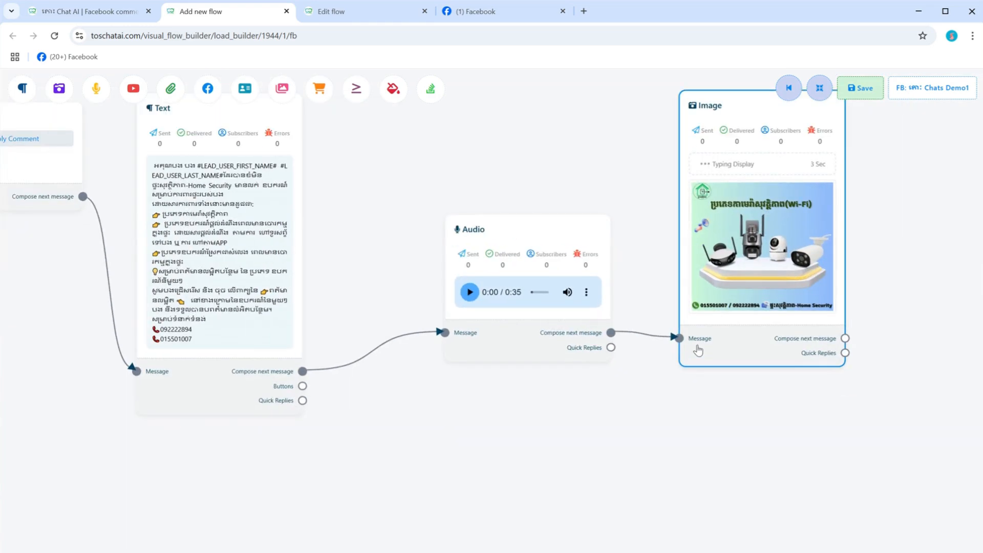
{"action": "scroll", "coordinate": [698, 351], "scroll_direction": "up", "scroll_amount": 1}
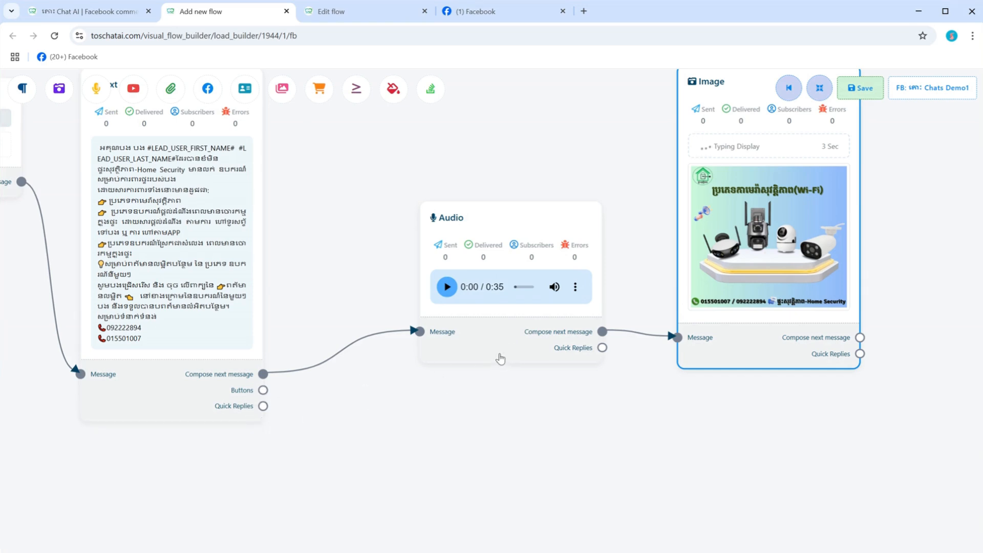
{"action": "left_click_drag", "start_coordinate": [499, 359], "coordinate": [408, 355]}
{"action": "scroll", "coordinate": [409, 355], "scroll_direction": "down", "scroll_amount": 4}
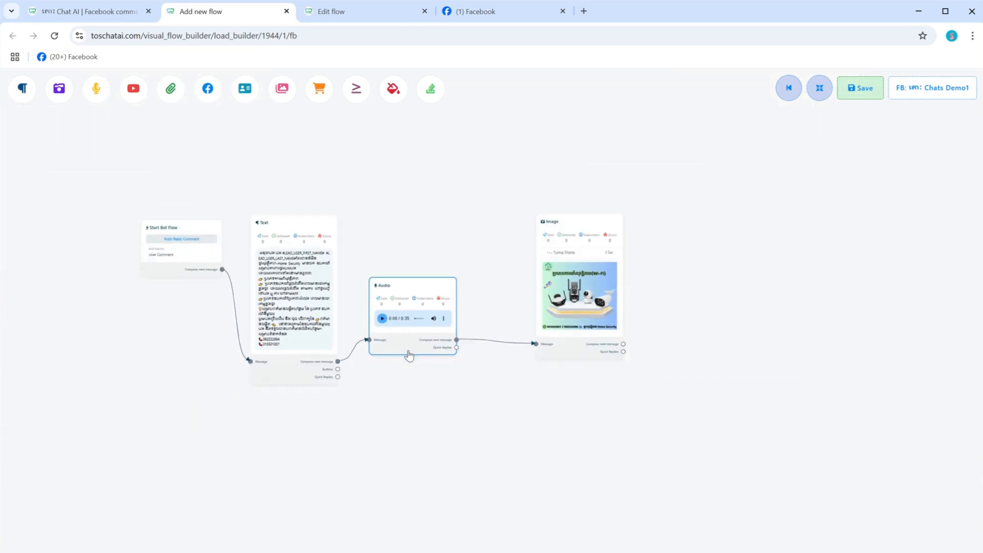
{"action": "scroll", "coordinate": [501, 378], "scroll_direction": "up", "scroll_amount": 2}
{"action": "left_click_drag", "start_coordinate": [606, 339], "coordinate": [560, 346]}
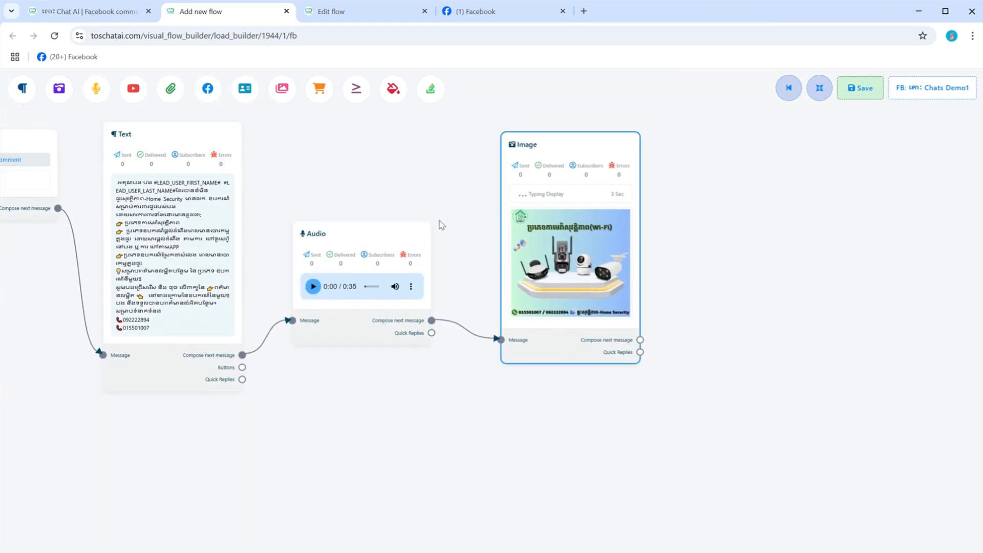
Step: Examine the reply text and the linked Audio and Image messages of the flow up close and as a whole
{"action": "scroll", "coordinate": [437, 221], "scroll_direction": "down", "scroll_amount": 2}
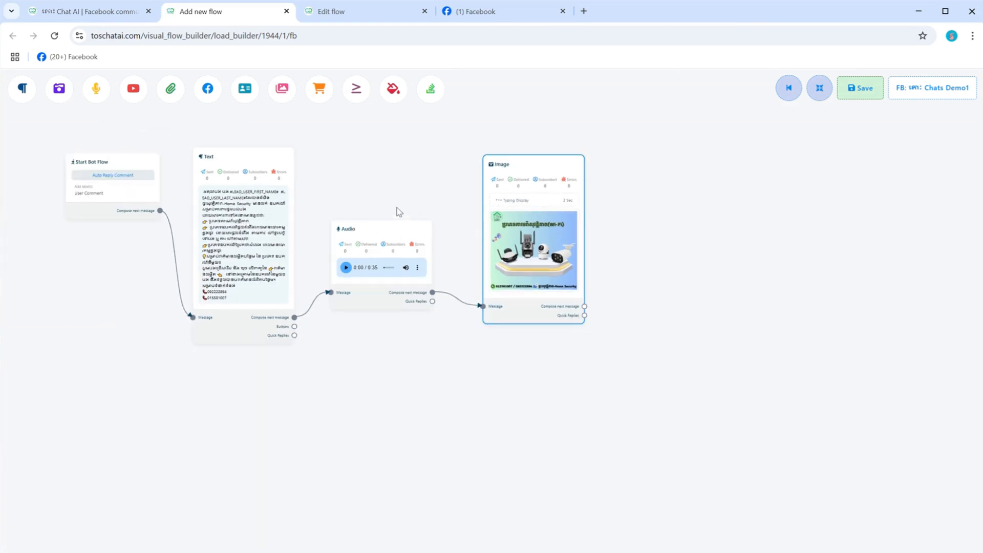
{"action": "scroll", "coordinate": [399, 212], "scroll_direction": "up", "scroll_amount": 3}
{"action": "scroll", "coordinate": [400, 209], "scroll_direction": "down", "scroll_amount": 3}
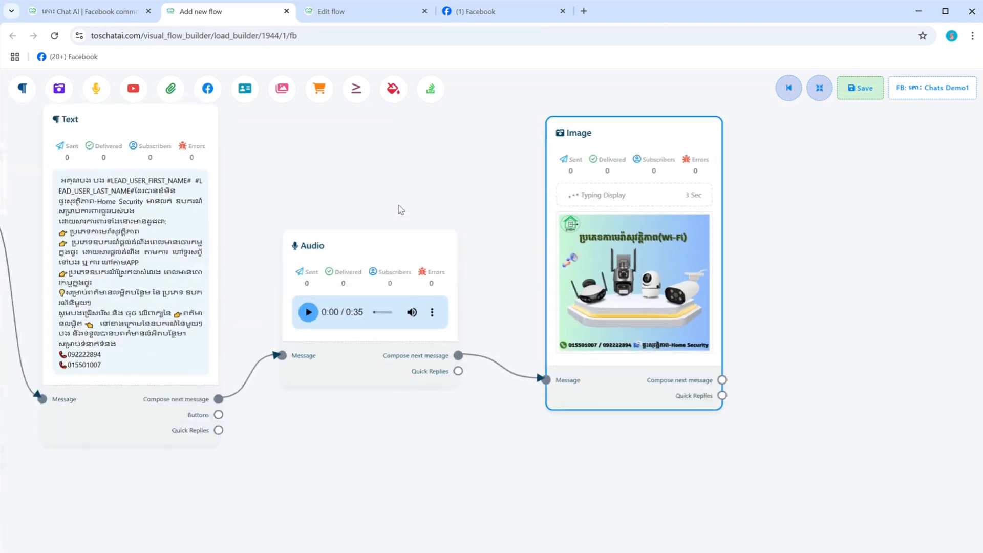
{"action": "scroll", "coordinate": [160, 259], "scroll_direction": "up", "scroll_amount": 3}
{"action": "scroll", "coordinate": [161, 259], "scroll_direction": "up", "scroll_amount": 2}
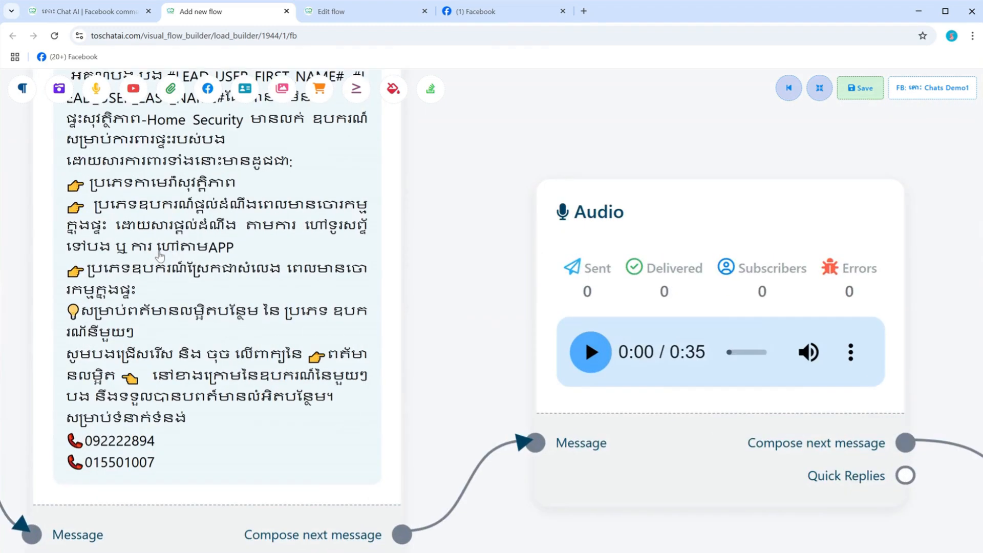
{"action": "scroll", "coordinate": [161, 257], "scroll_direction": "down", "scroll_amount": 2}
{"action": "scroll", "coordinate": [418, 282], "scroll_direction": "down", "scroll_amount": 2}
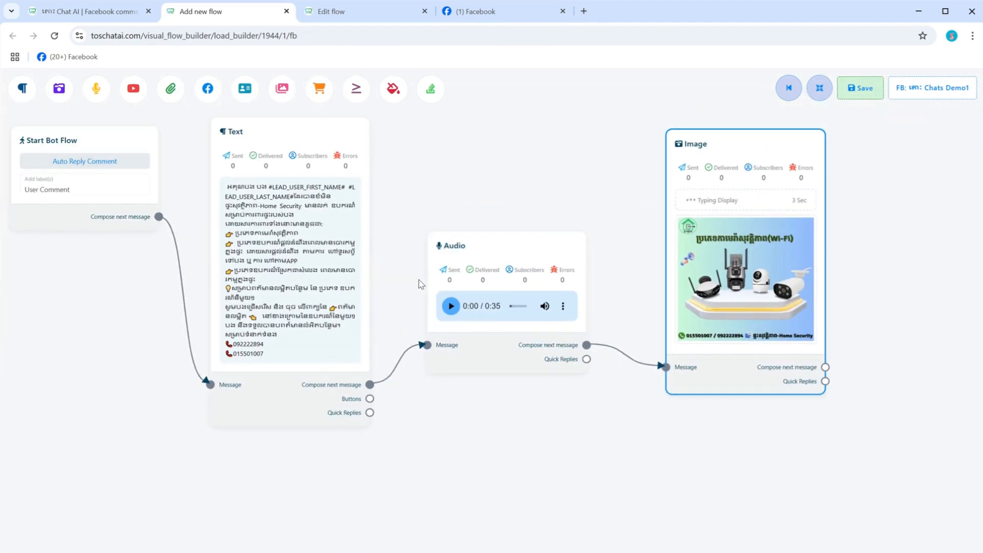